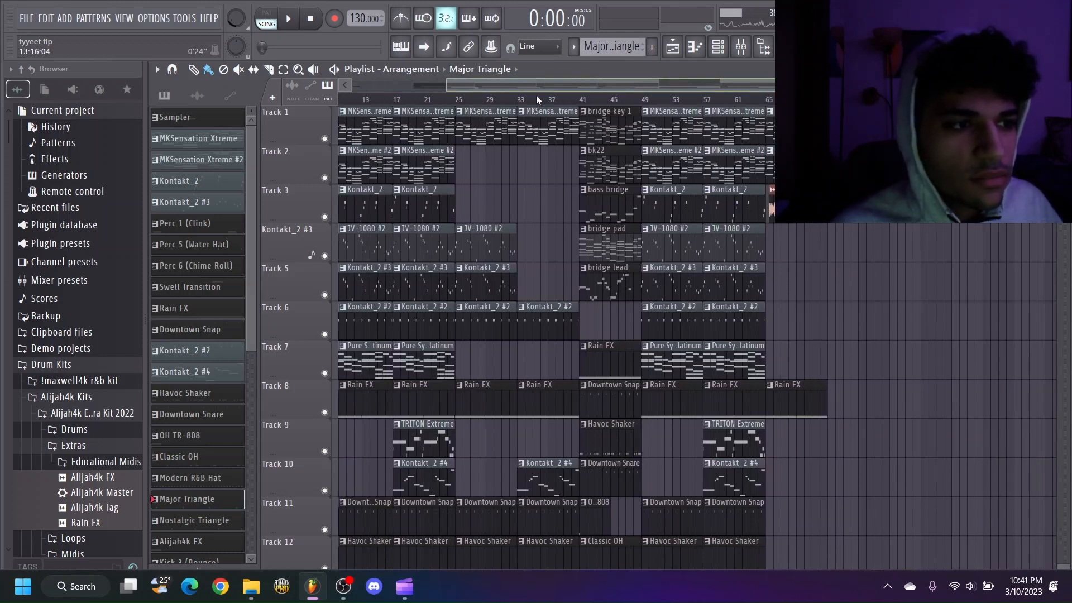
{"action": "left_click_drag", "start_coordinate": [370, 82], "coordinate": [408, 89]}
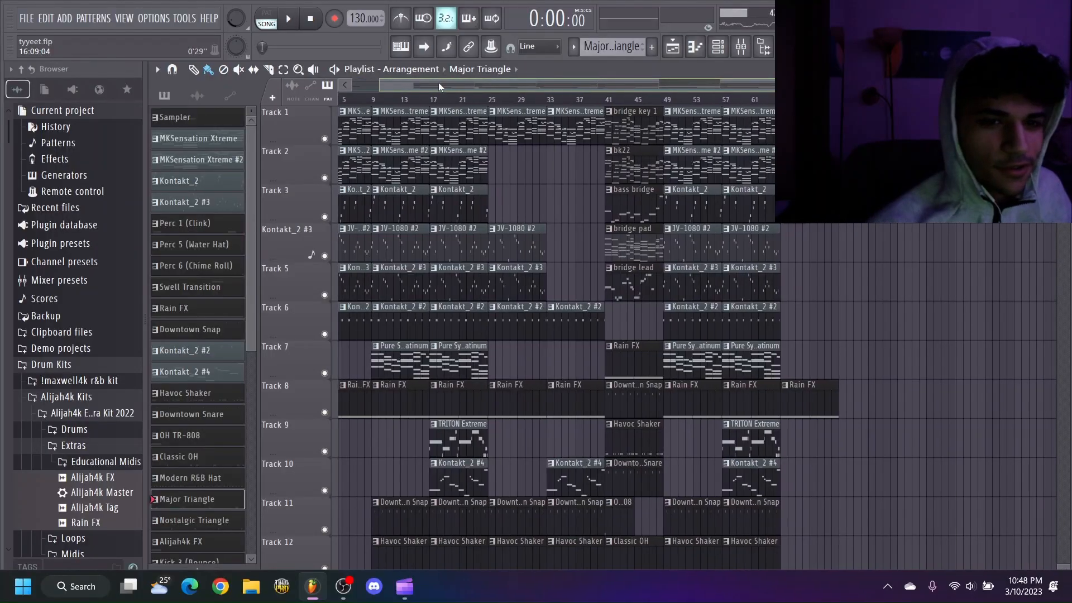
{"action": "left_click_drag", "start_coordinate": [414, 84], "coordinate": [313, 98]}
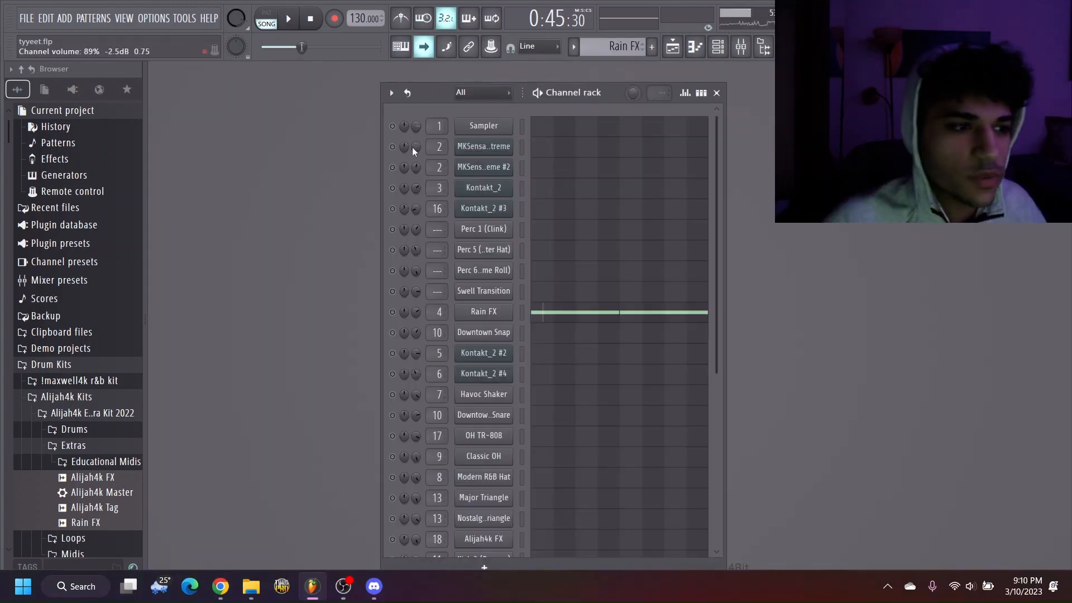
Step: Solo the MKSensation Xtreme channel and return the song position to the start
{"action": "right_click", "coordinate": [394, 147]}
{"action": "left_click", "coordinate": [402, 149]}
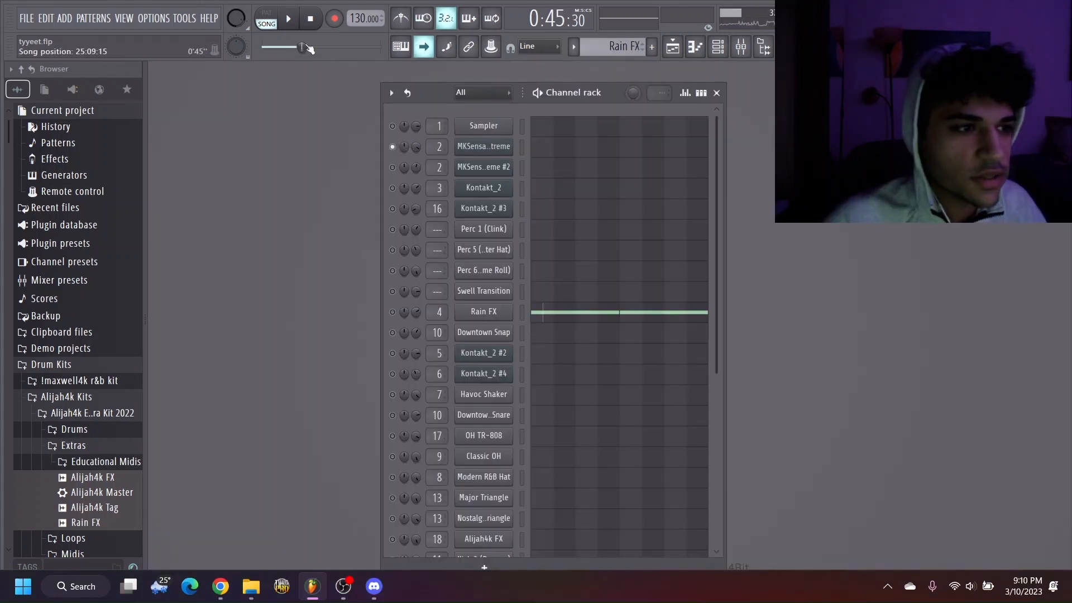
{"action": "left_click_drag", "start_coordinate": [309, 49], "coordinate": [262, 48]}
Step: Select the MKSensation Xtreme pattern in the playlist and show it in the channel rack
{"action": "left_click", "coordinate": [672, 47]}
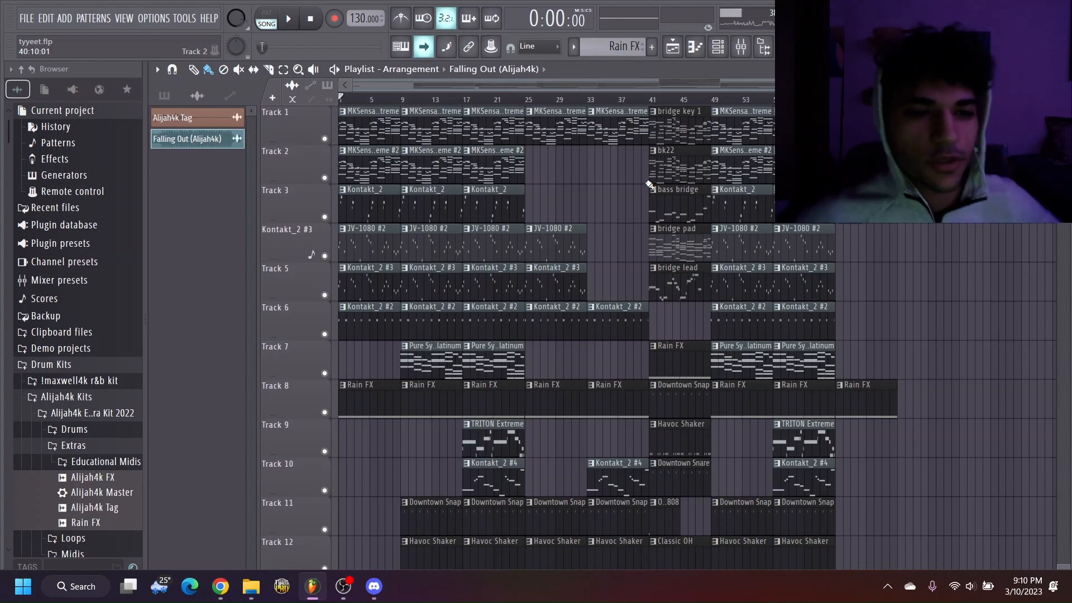
{"action": "key", "text": "F6"}
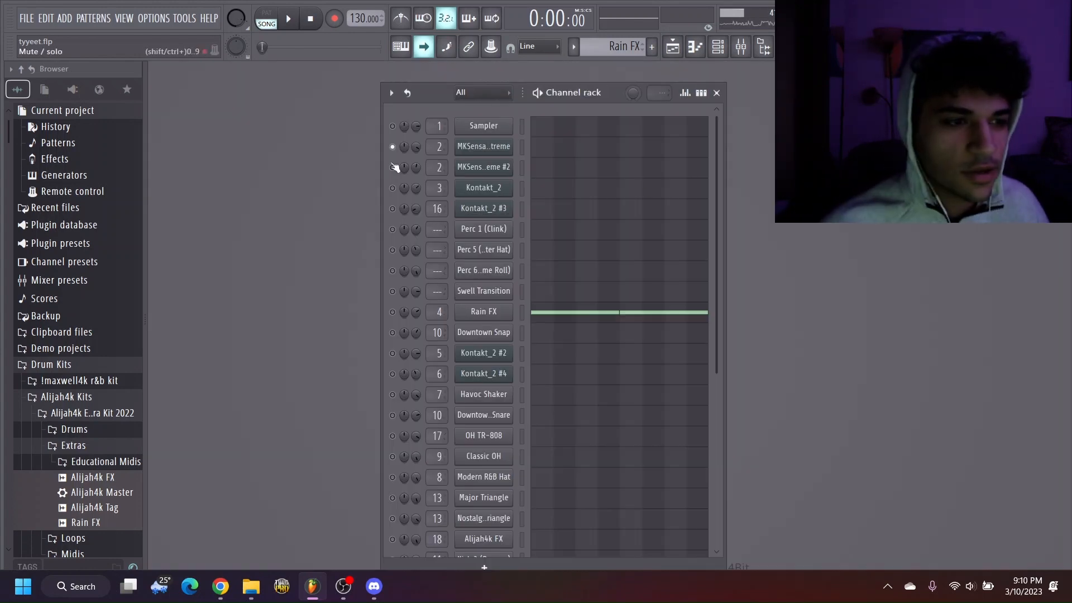
{"action": "key", "text": "F5"}
{"action": "left_click", "coordinate": [161, 103]}
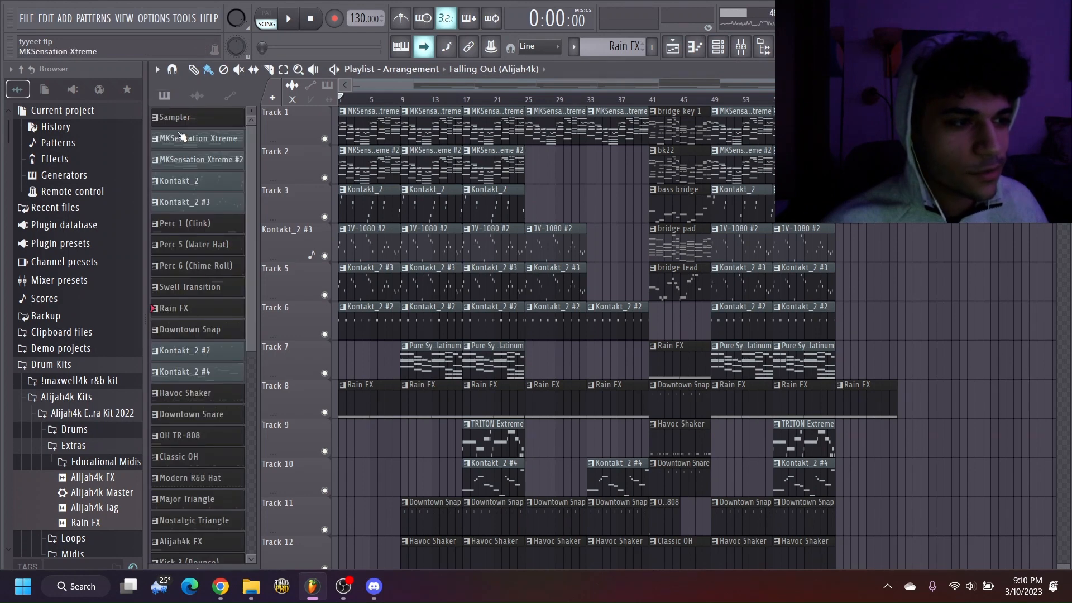
{"action": "key", "text": "F6"}
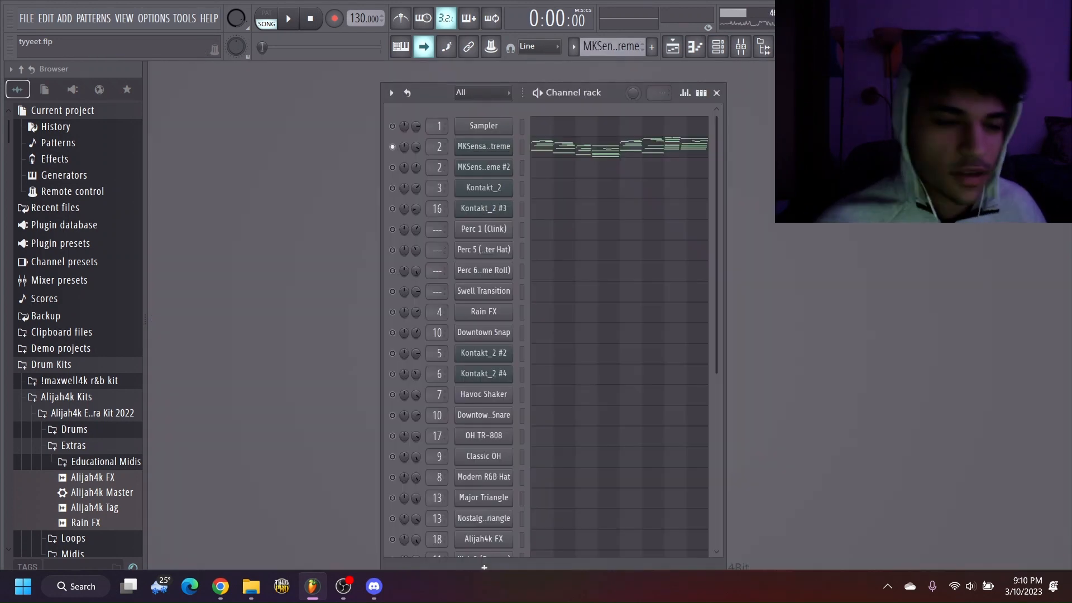
Step: Open the MKSensation Xtreme notes in the piano roll and examine the full range of chords across the pattern
{"action": "left_click", "coordinate": [594, 149]}
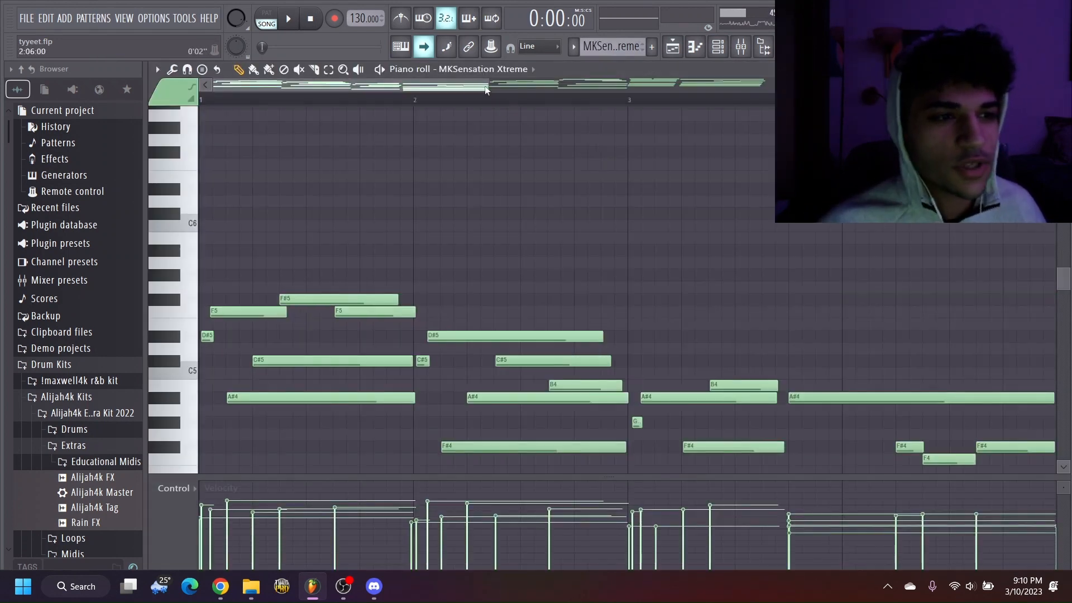
{"action": "scroll", "coordinate": [627, 199], "scroll_direction": "down", "scroll_amount": 3}
{"action": "scroll", "coordinate": [726, 335], "scroll_direction": "down", "scroll_amount": 5}
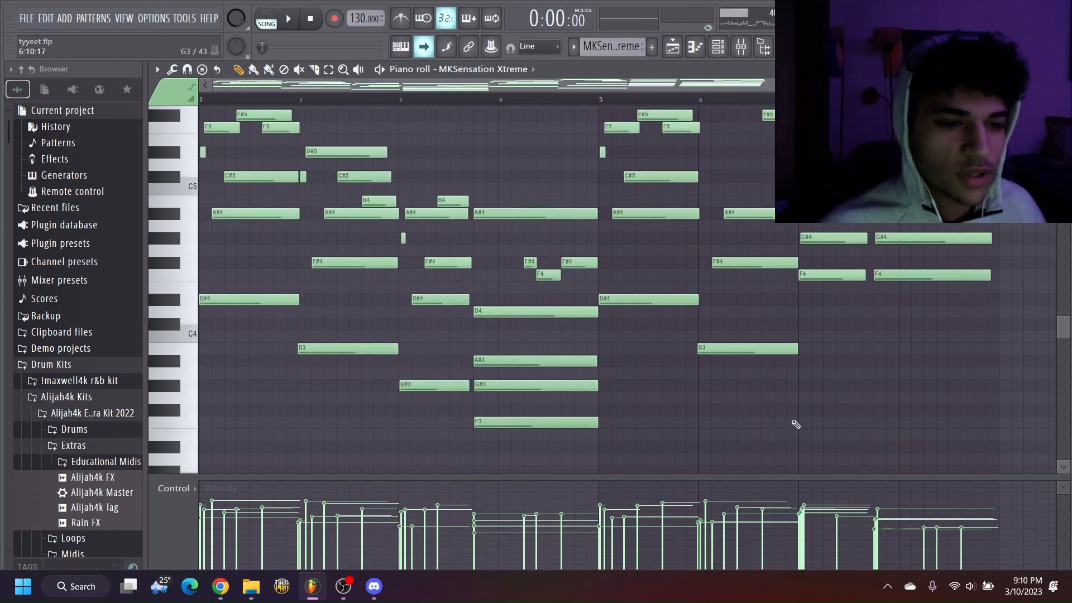
{"action": "scroll", "coordinate": [826, 413], "scroll_direction": "down", "scroll_amount": 3}
{"action": "scroll", "coordinate": [852, 391], "scroll_direction": "up", "scroll_amount": 6}
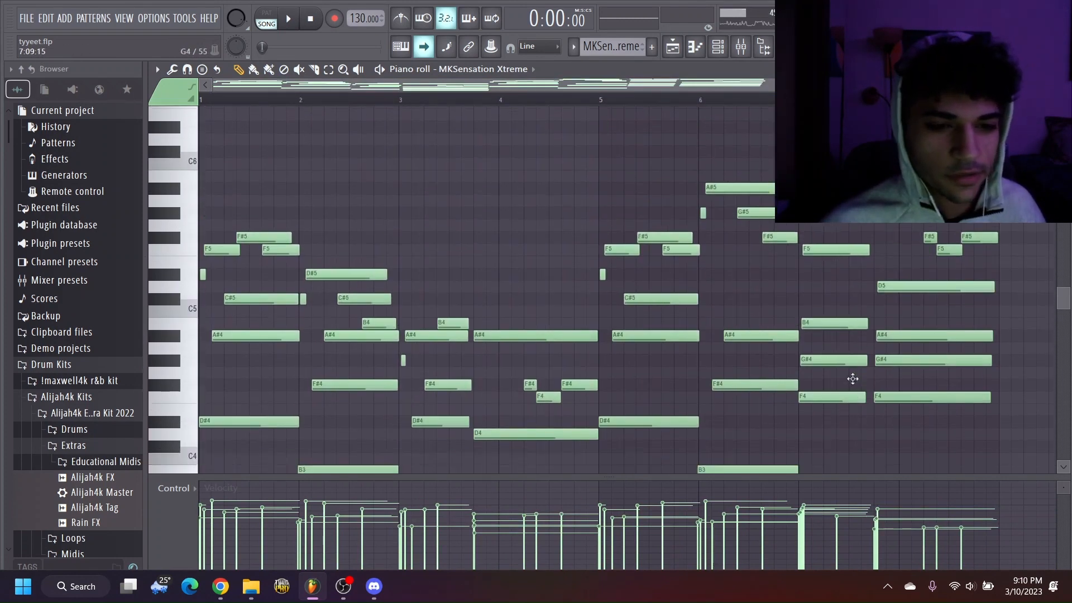
{"action": "scroll", "coordinate": [855, 380], "scroll_direction": "down", "scroll_amount": 4}
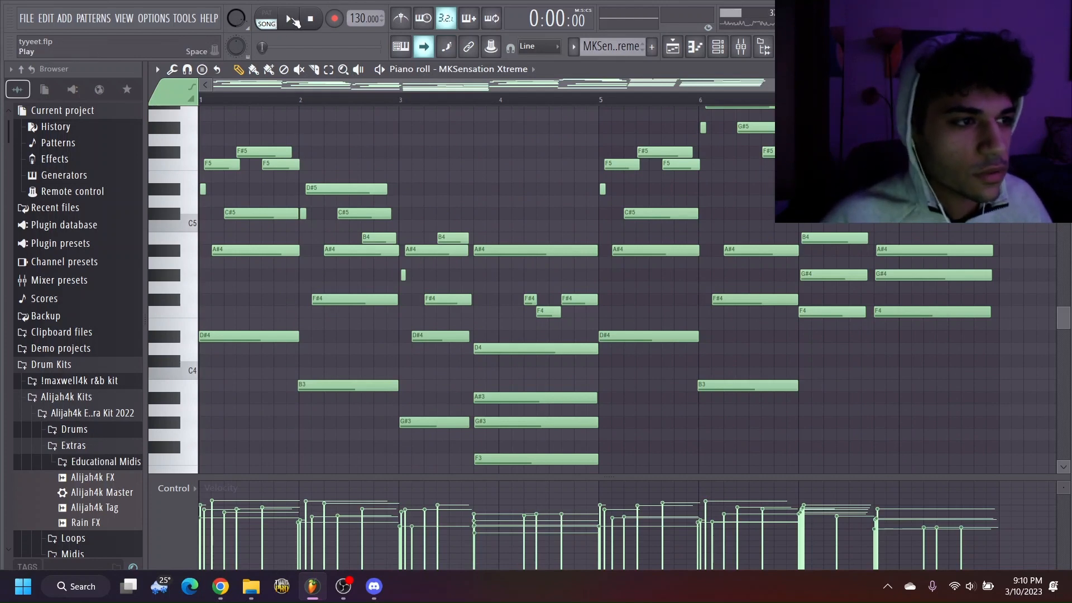
Step: Play the soloed MKSensation Xtreme pattern from the start while following its notes in the piano roll, and pause near its end
{"action": "left_click", "coordinate": [292, 19]}
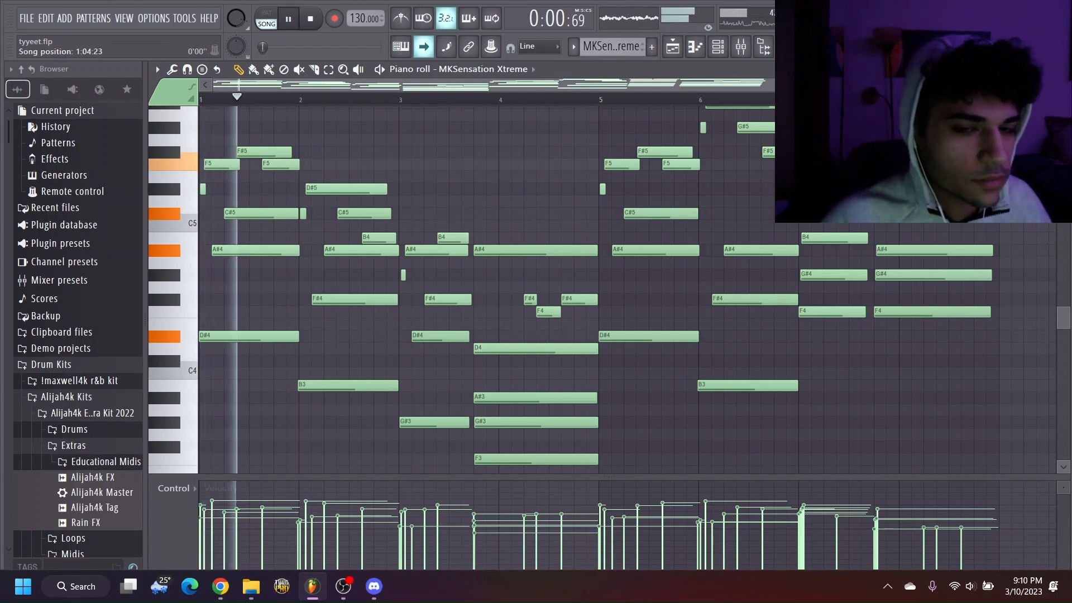
{"action": "key", "text": "F7"}
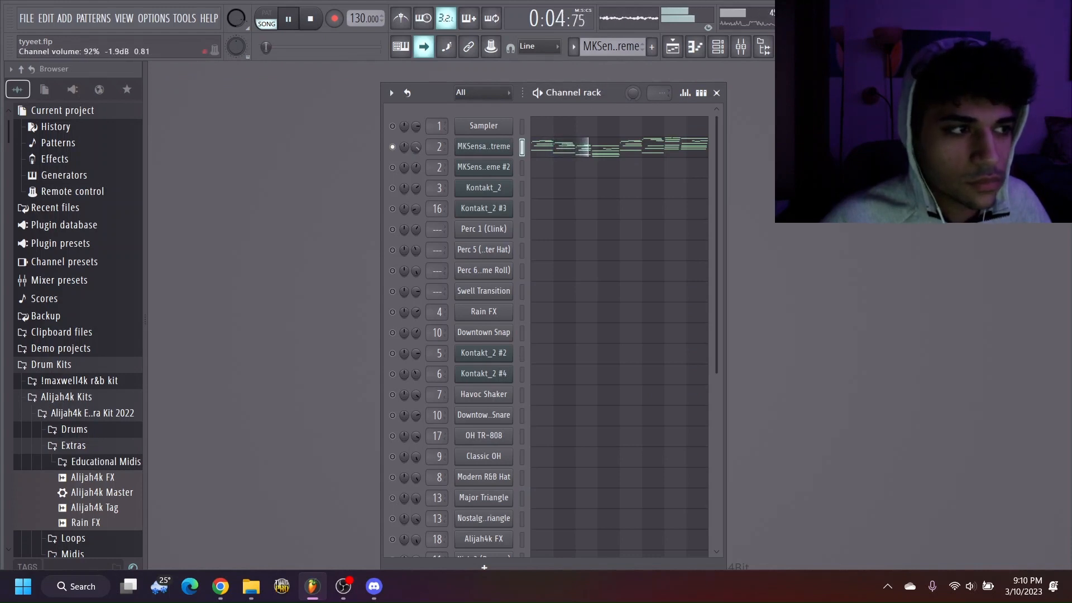
{"action": "left_click", "coordinate": [576, 148]}
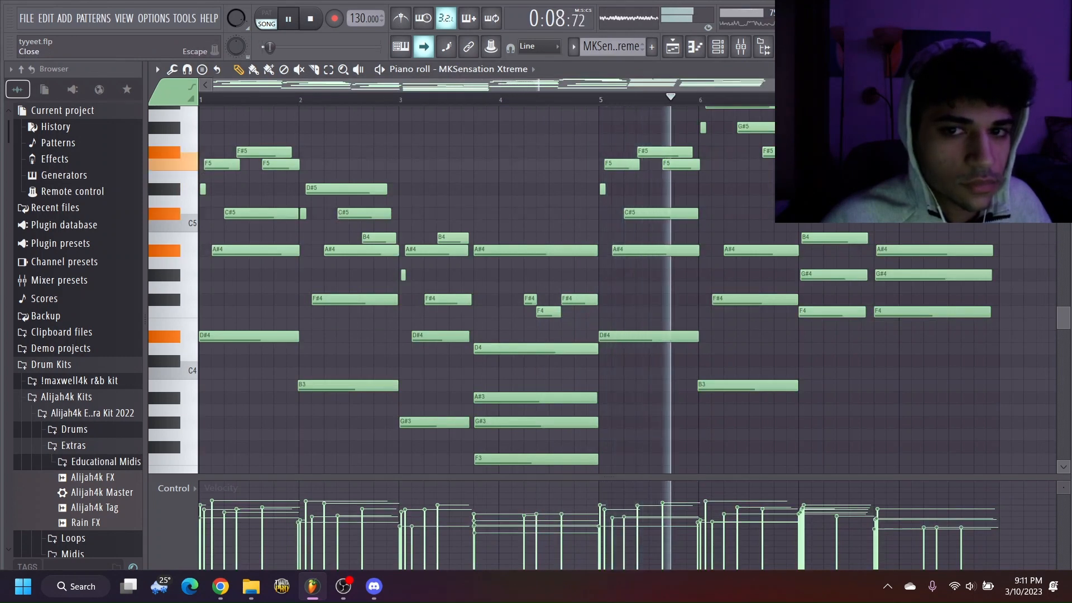
{"action": "scroll", "coordinate": [968, 224], "scroll_direction": "up", "scroll_amount": 1}
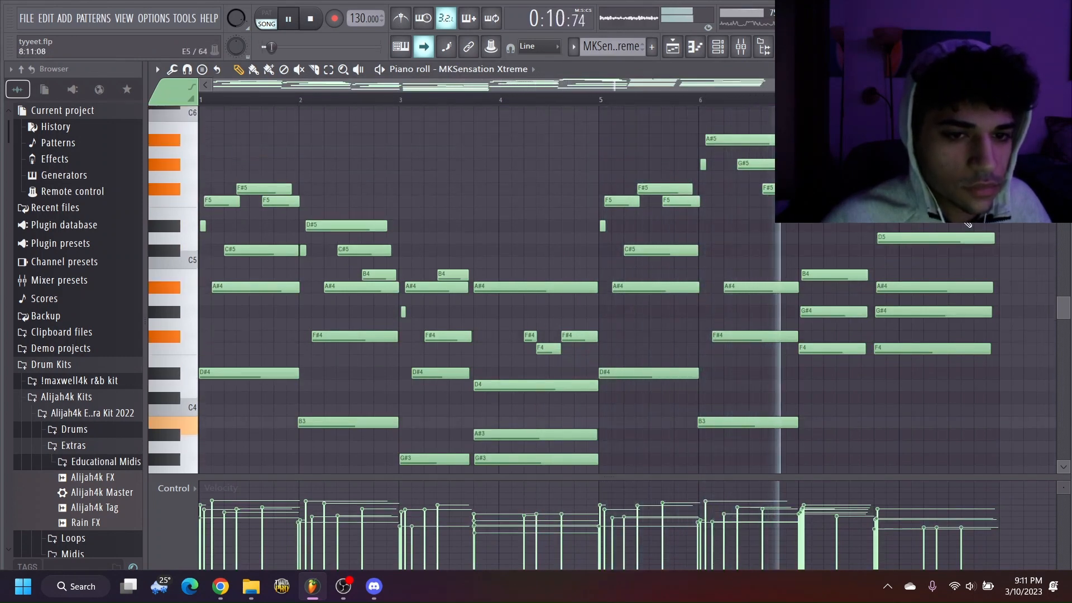
{"action": "scroll", "coordinate": [967, 224], "scroll_direction": "down", "scroll_amount": 2}
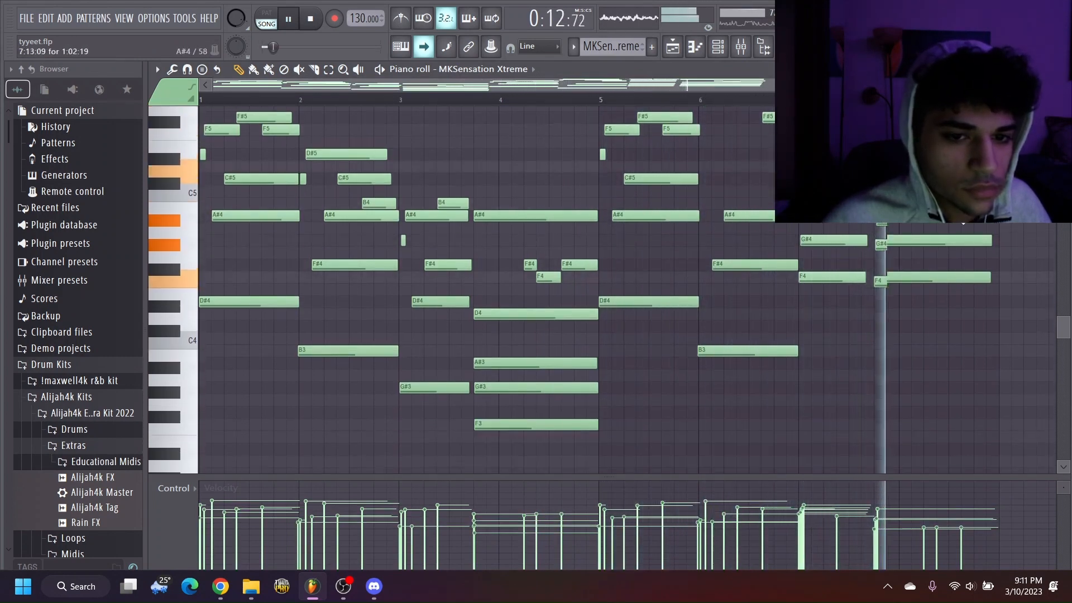
{"action": "left_click", "coordinate": [288, 20]}
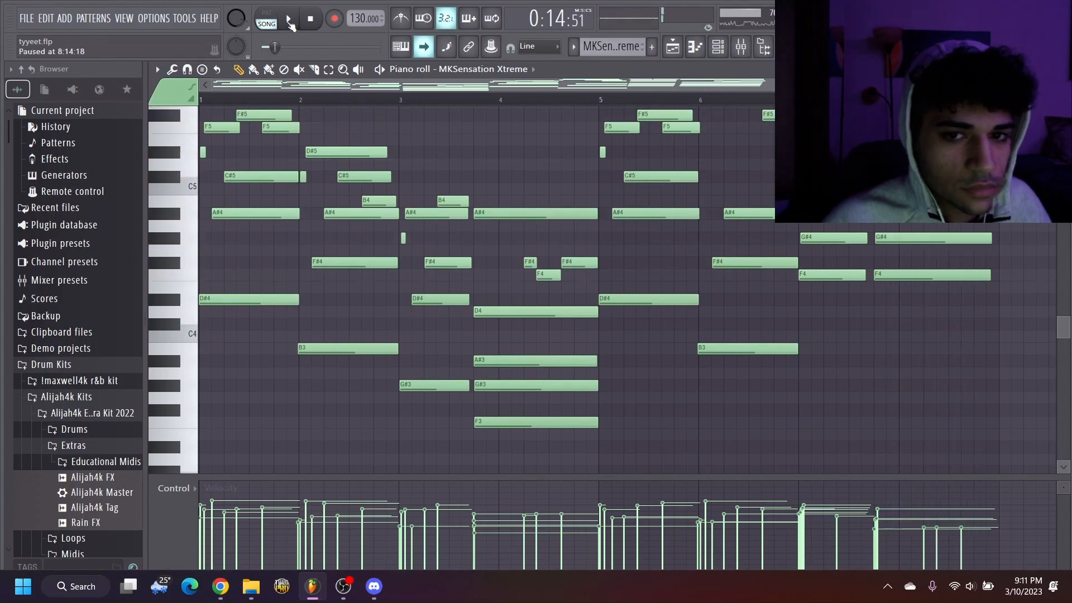
Step: Return to the channel rack and solo the MKSensation Xtreme #2 channel
{"action": "key", "text": "F7"}
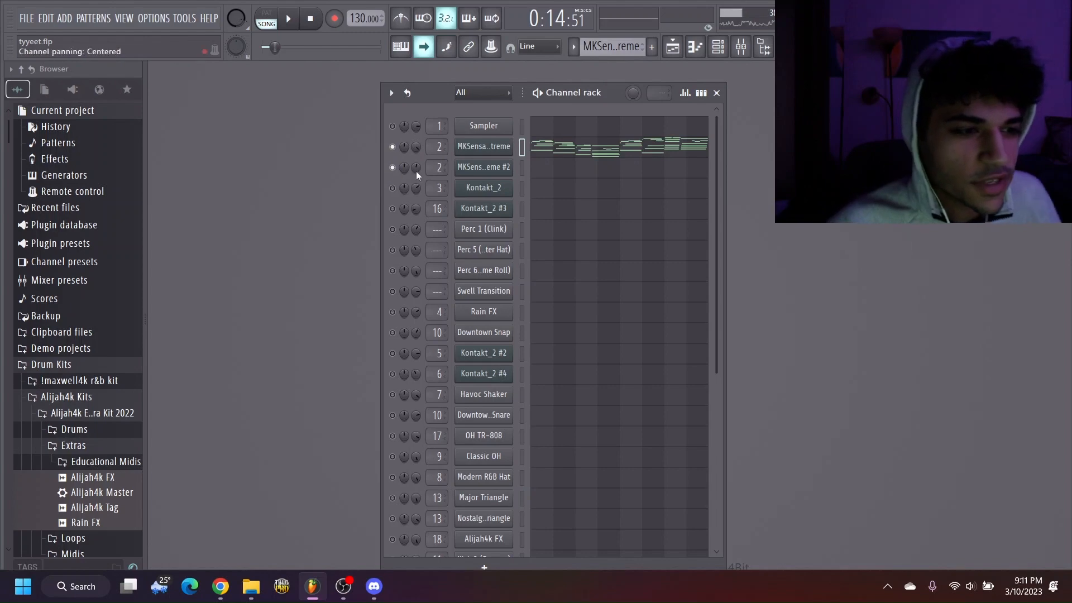
{"action": "left_click", "coordinate": [679, 56]}
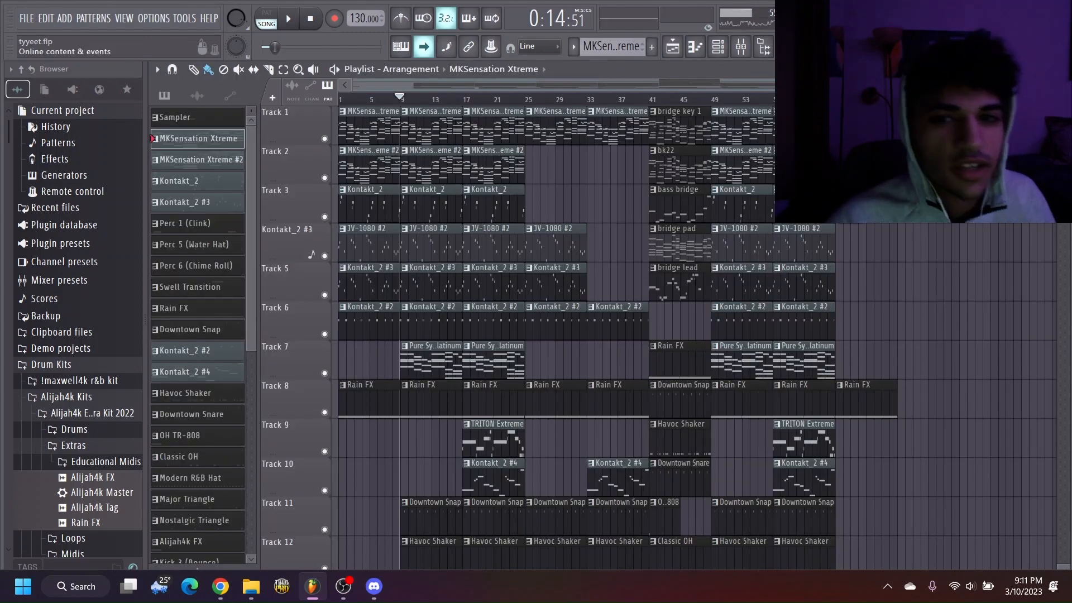
{"action": "key", "text": "F5"}
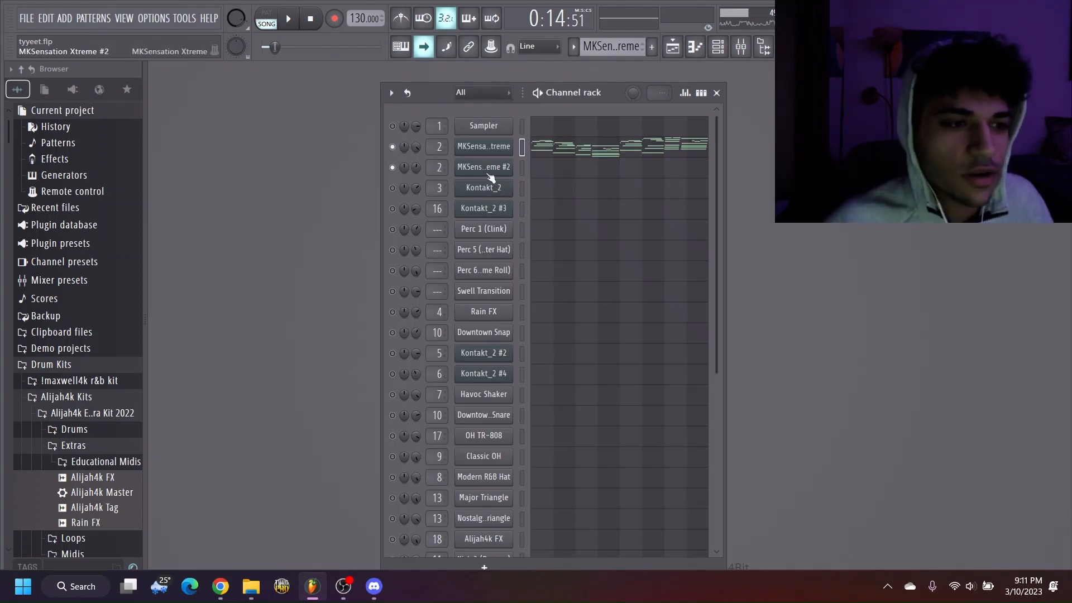
{"action": "right_click", "coordinate": [394, 149]}
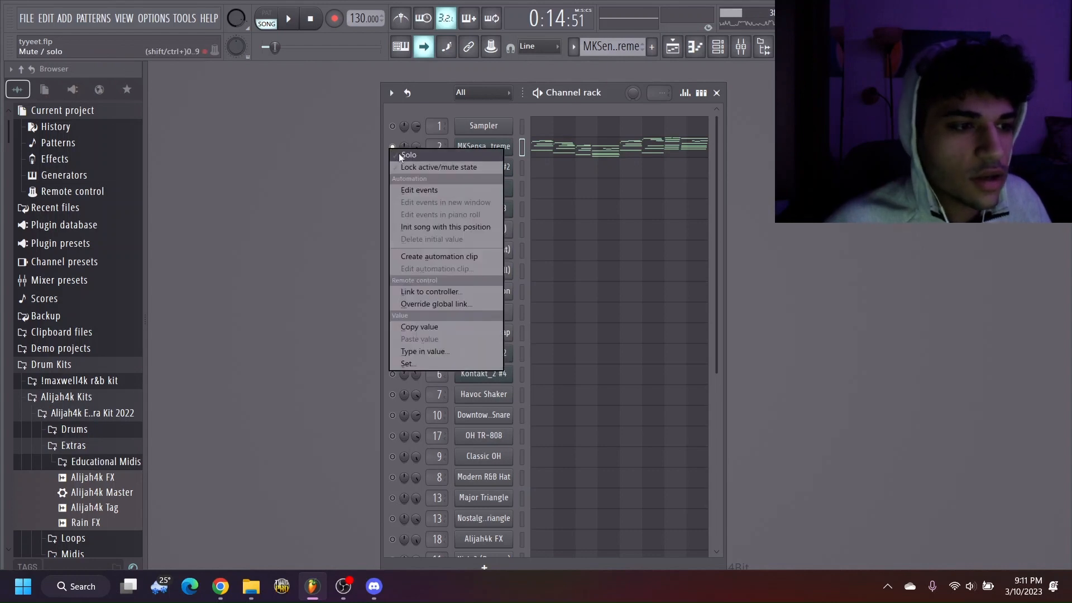
{"action": "left_click", "coordinate": [399, 153]}
{"action": "right_click", "coordinate": [392, 169]}
{"action": "left_click", "coordinate": [395, 174]}
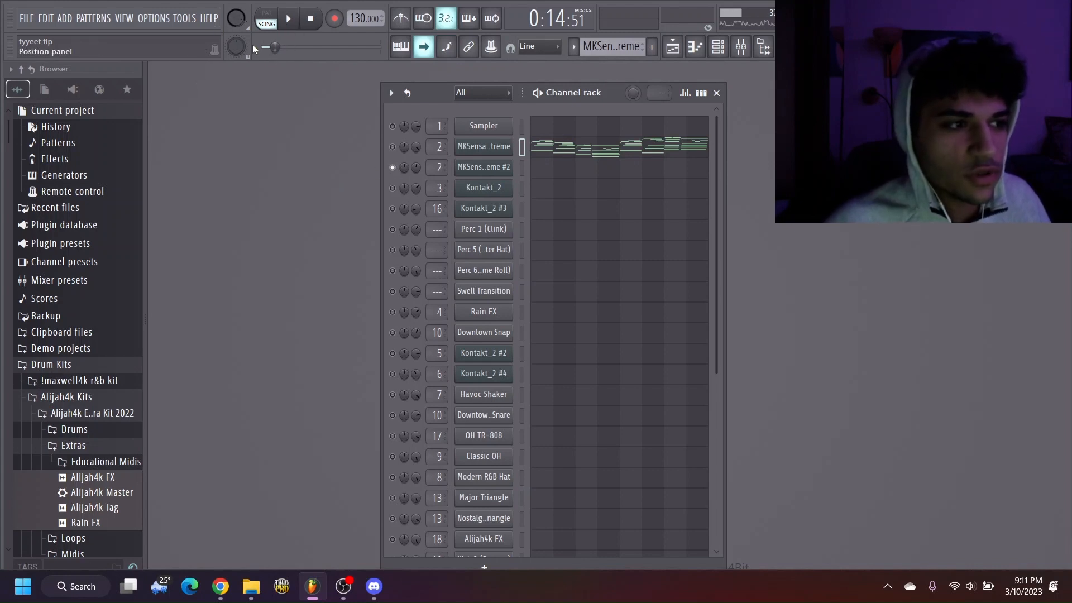
Step: Open the MKSensation Xtreme plugin, dismiss the update notice, and view the Player's EP preset in the 03 Tine and EP Stacks bank
{"action": "left_click", "coordinate": [481, 149]}
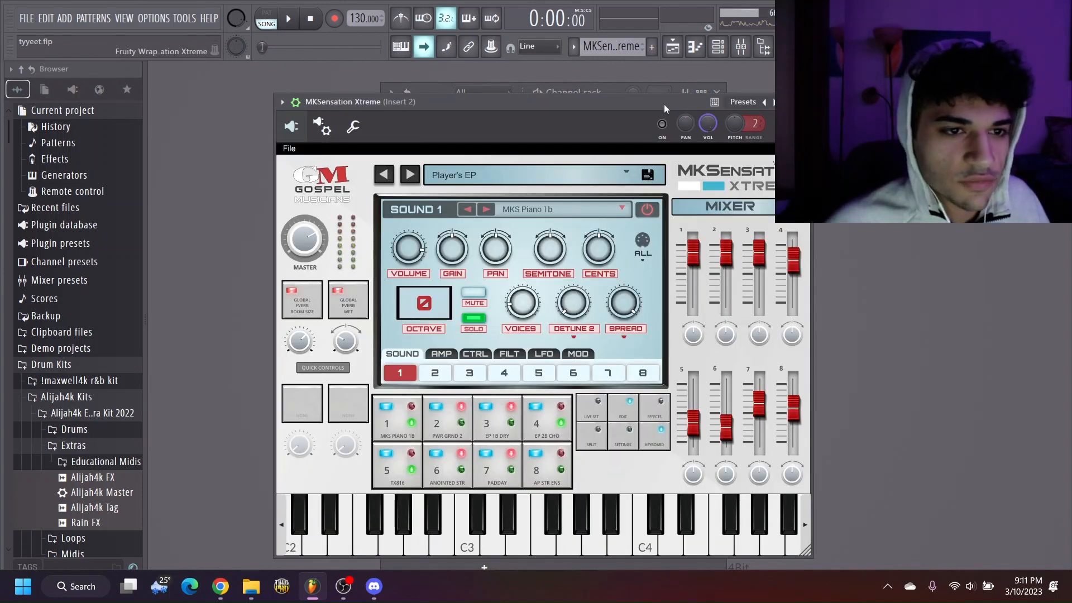
{"action": "left_click_drag", "start_coordinate": [664, 104], "coordinate": [717, 100]}
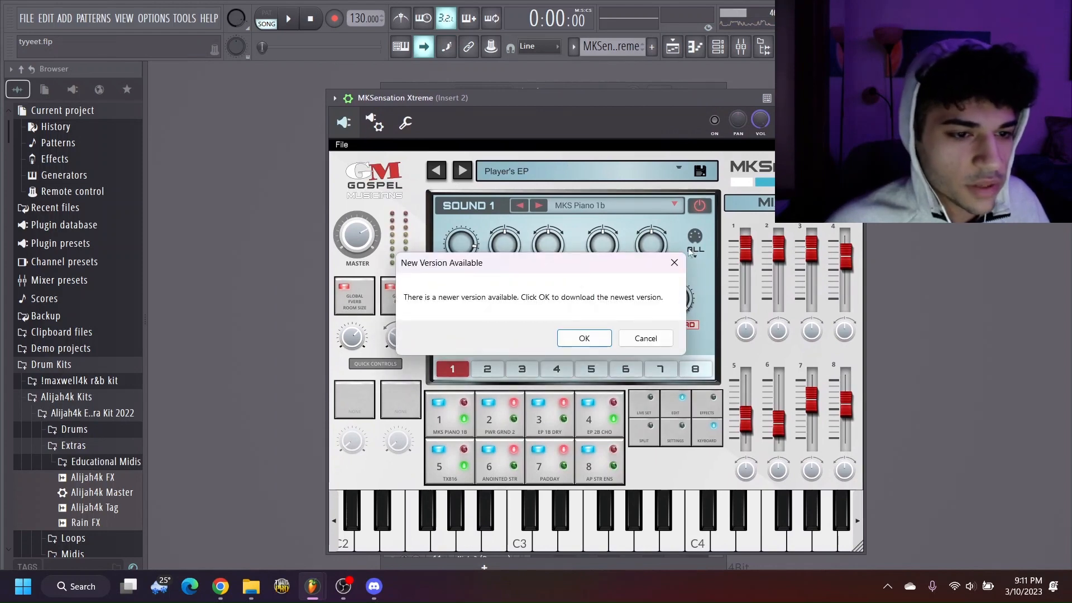
{"action": "left_click", "coordinate": [674, 262]}
{"action": "left_click", "coordinate": [675, 169]}
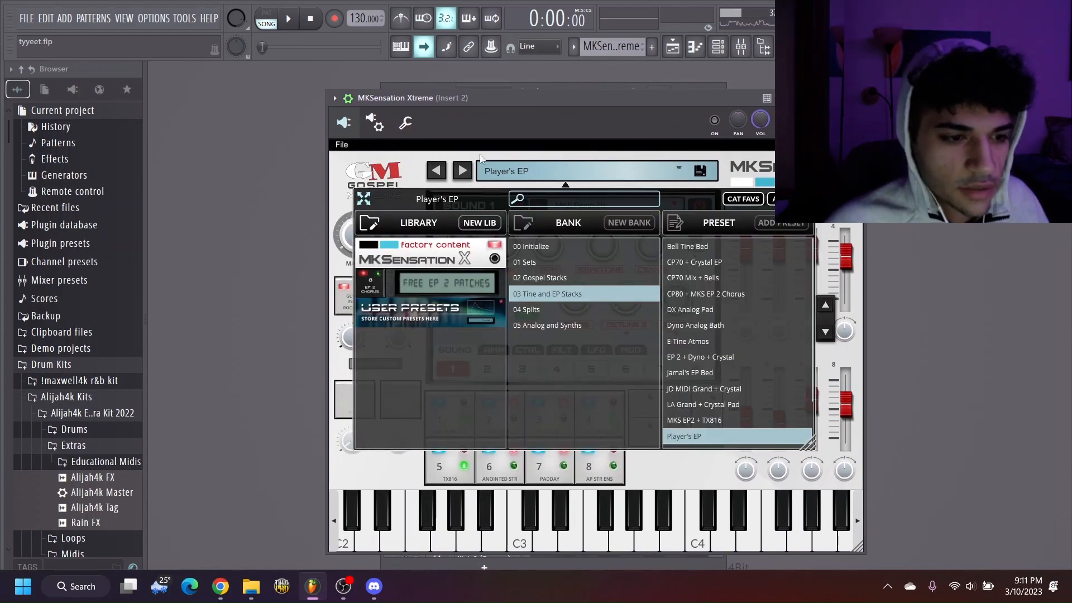
{"action": "scroll", "coordinate": [708, 397], "scroll_direction": "down", "scroll_amount": 2}
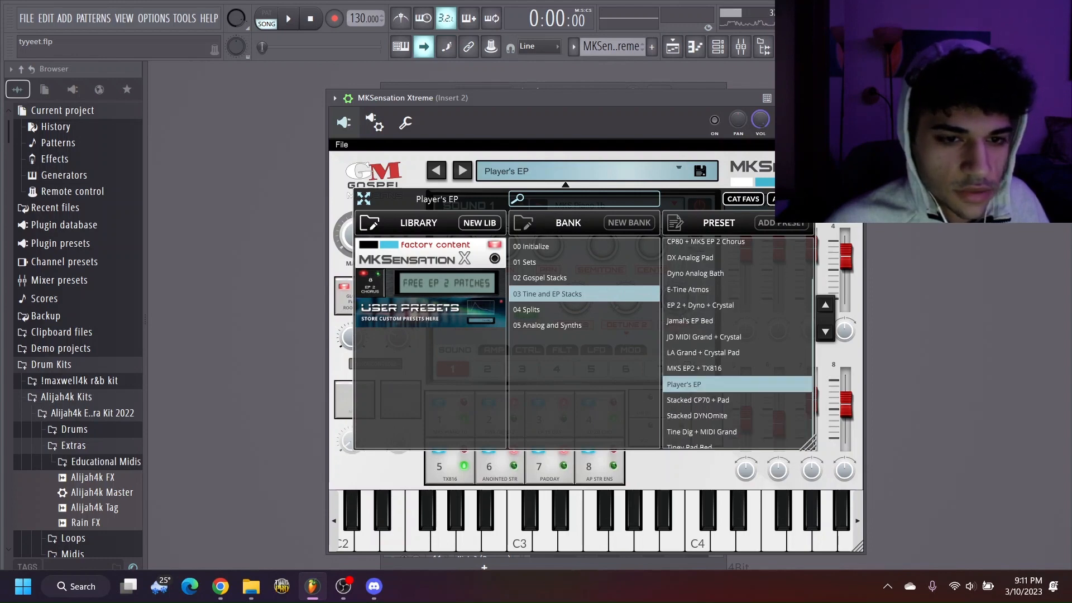
{"action": "left_click", "coordinate": [839, 121]}
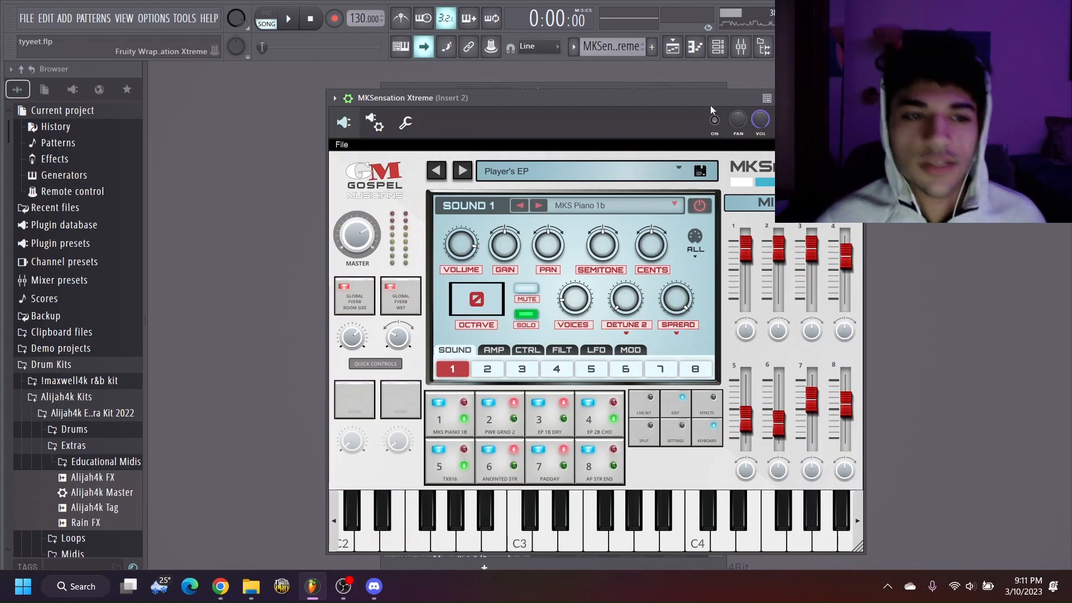
{"action": "left_click_drag", "start_coordinate": [710, 105], "coordinate": [675, 82]}
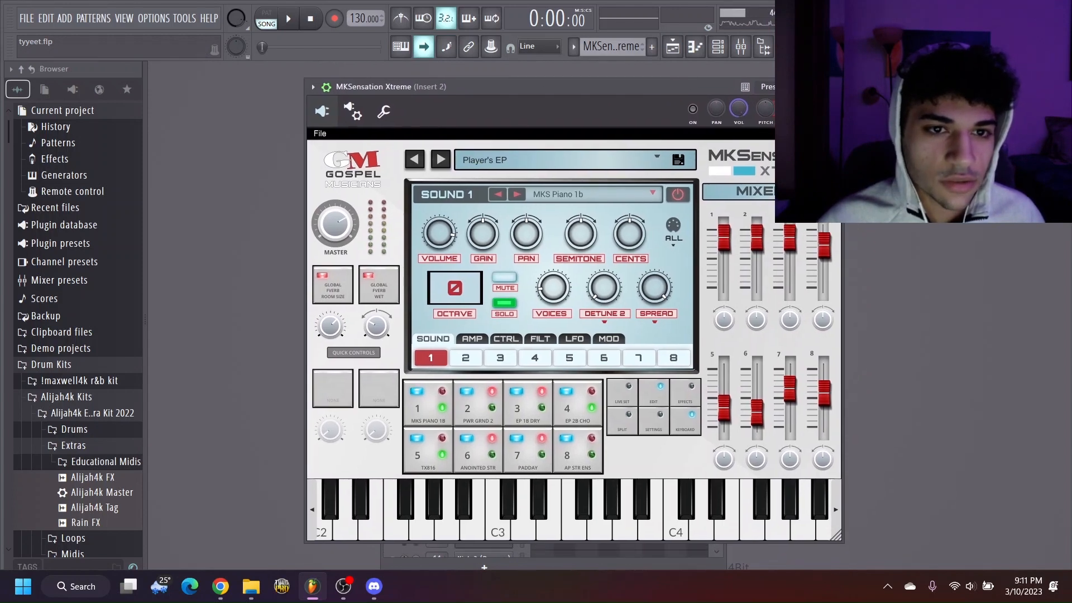
{"action": "left_click", "coordinate": [834, 87]}
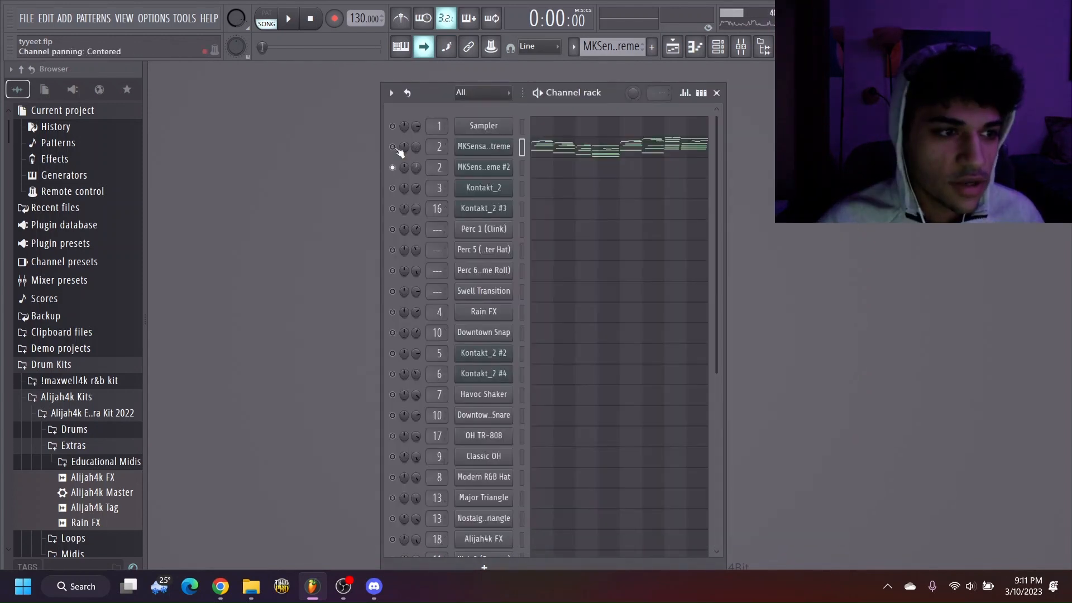
Step: Play the soloed MKSensation Xtreme #2 layer and inspect its plugin's DX Analog Pad preset and sound slots
{"action": "left_click", "coordinate": [290, 21]}
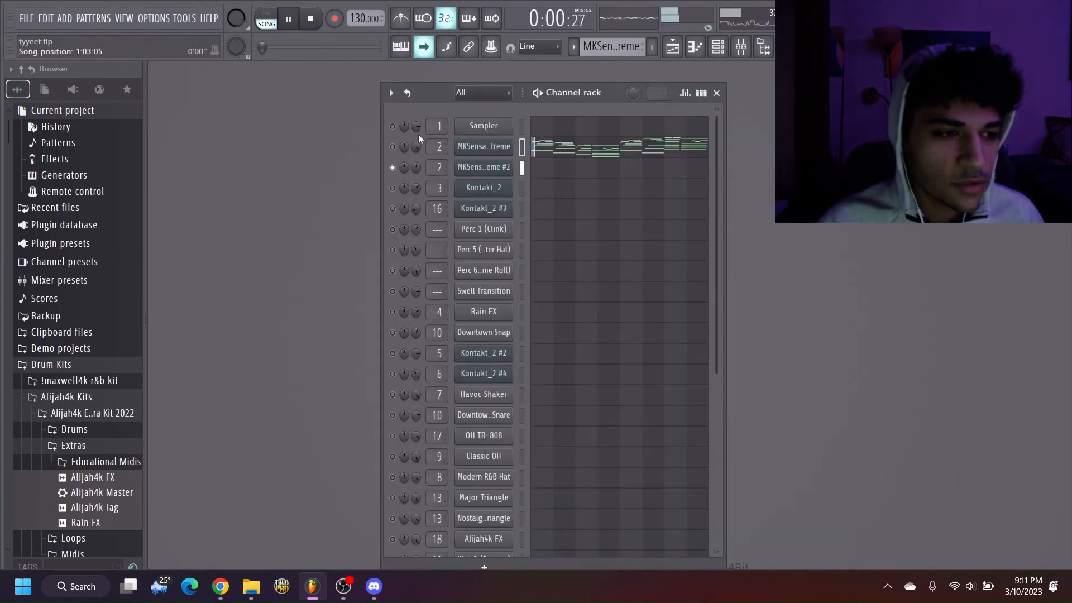
{"action": "left_click", "coordinate": [484, 171]}
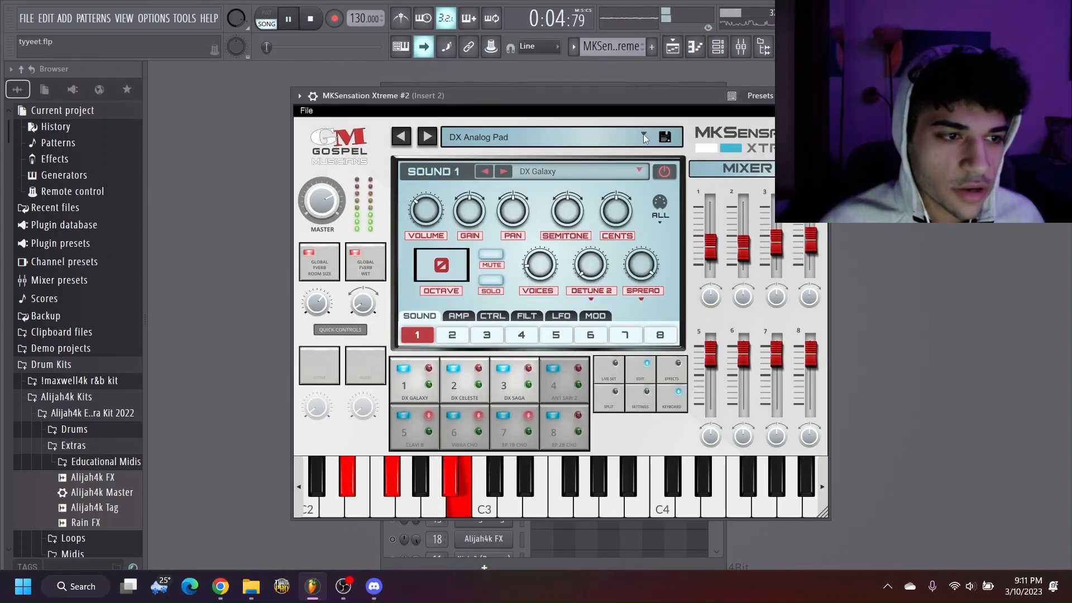
{"action": "left_click", "coordinate": [675, 262]}
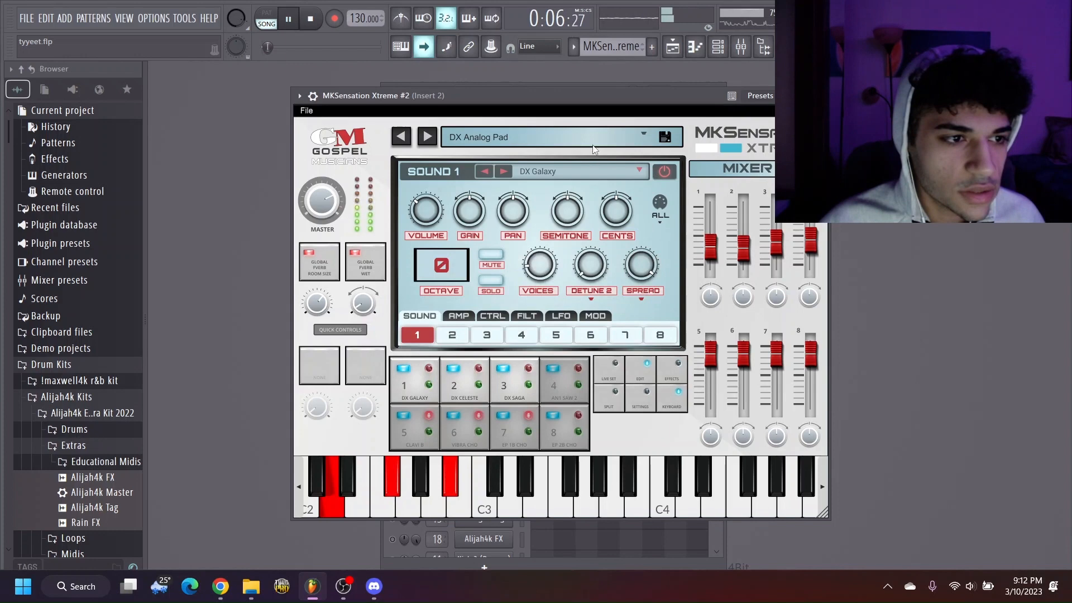
{"action": "left_click", "coordinate": [643, 134]}
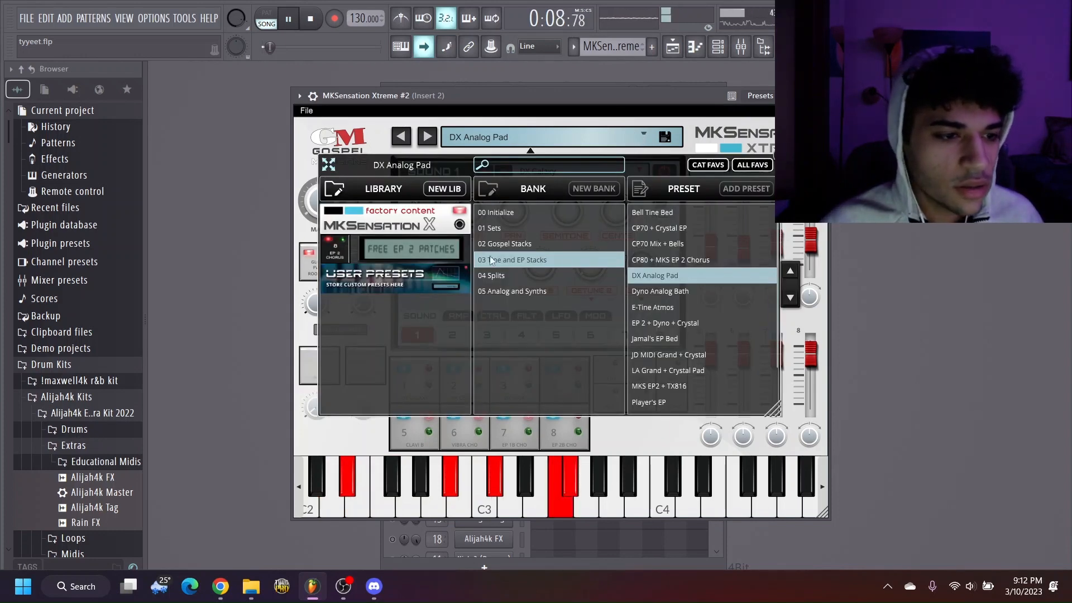
{"action": "left_click", "coordinate": [781, 157]}
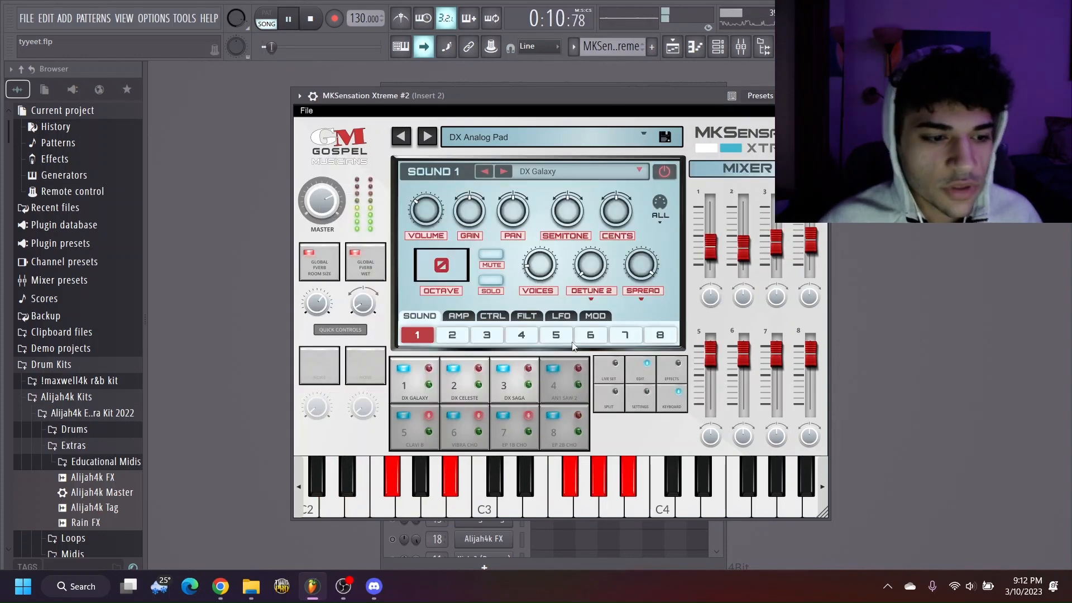
{"action": "left_click", "coordinate": [562, 383]}
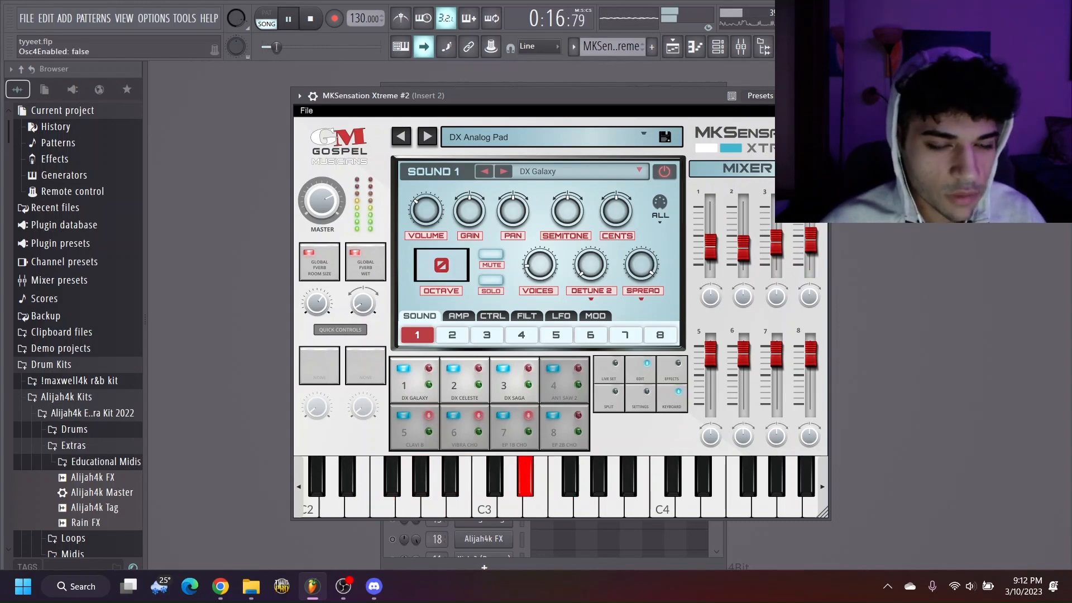
Step: Close the plugin, enable the MKSensation Xtreme channel alongside MKSensation Xtreme #2, and play both layers from the song start
{"action": "left_click", "coordinate": [823, 96]}
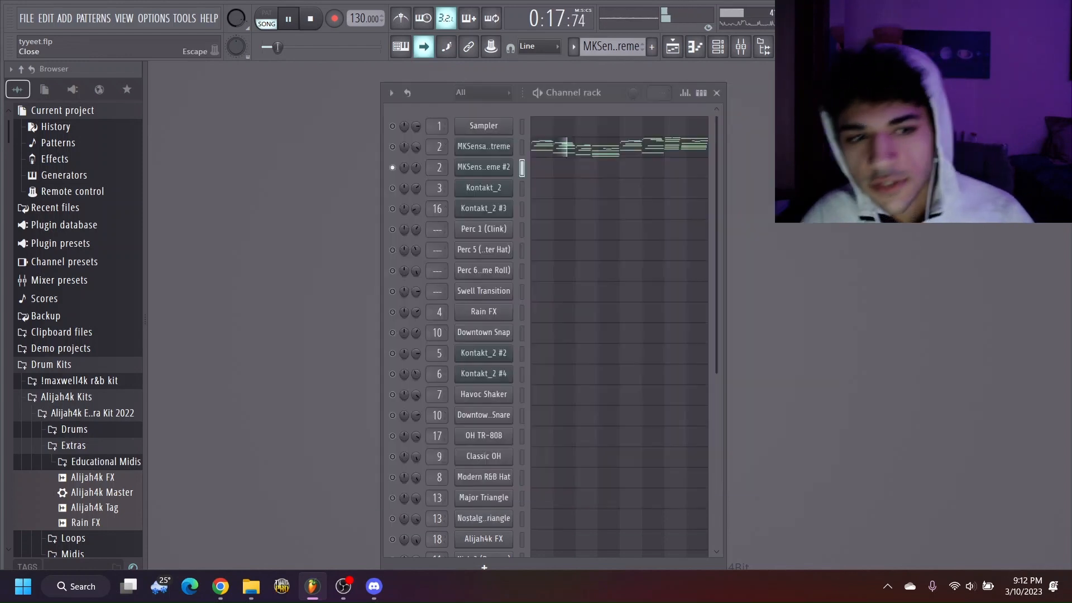
{"action": "left_click", "coordinate": [393, 147]}
{"action": "left_click_drag", "start_coordinate": [279, 48], "coordinate": [238, 51]}
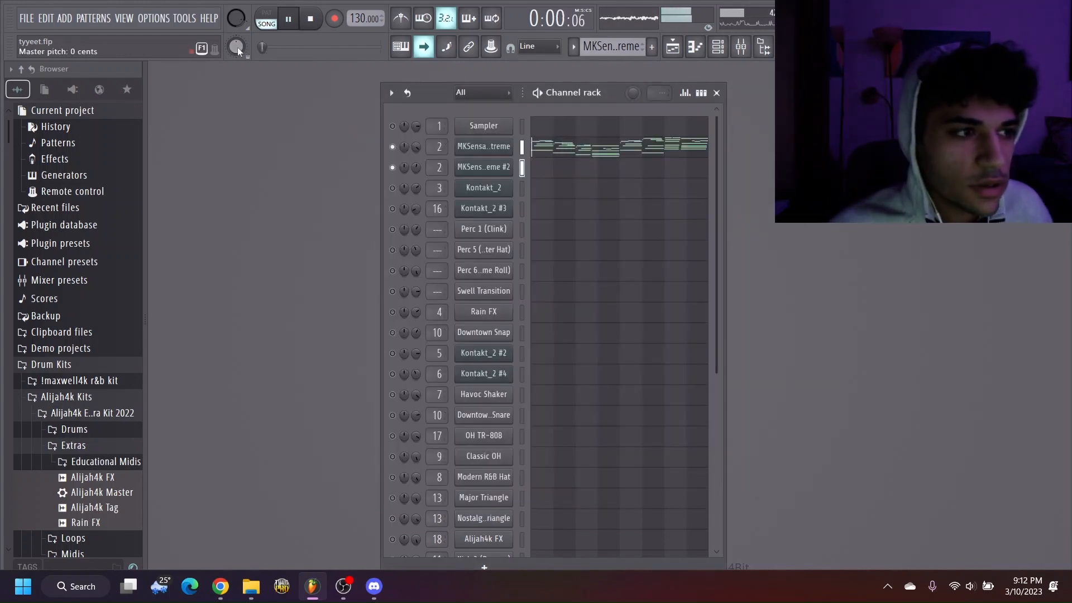
{"action": "left_click", "coordinate": [695, 46]}
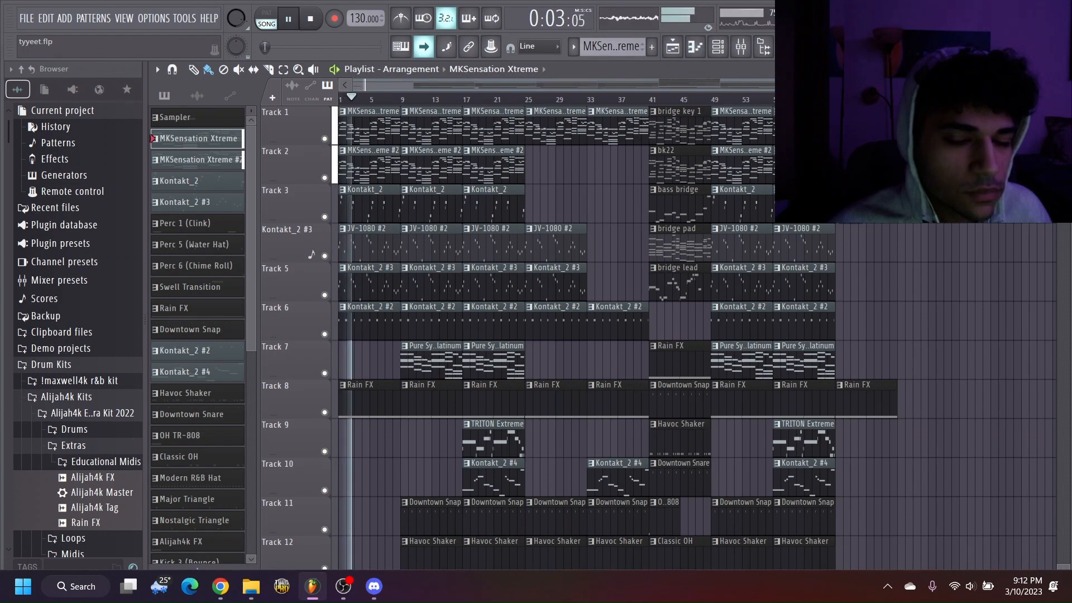
{"action": "left_click", "coordinate": [1063, 69]}
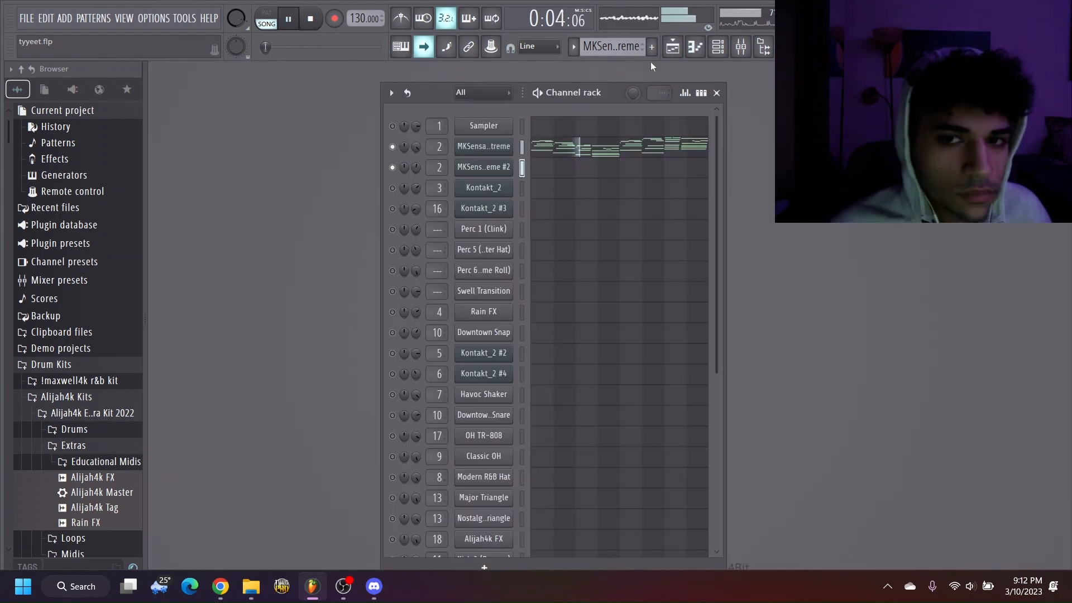
{"action": "left_click", "coordinate": [290, 20]}
Step: Enable the Kontakt_2 channel and view the Evolution Strawberry guitar with its Chomp Away preset in the plugin
{"action": "left_click", "coordinate": [393, 189]}
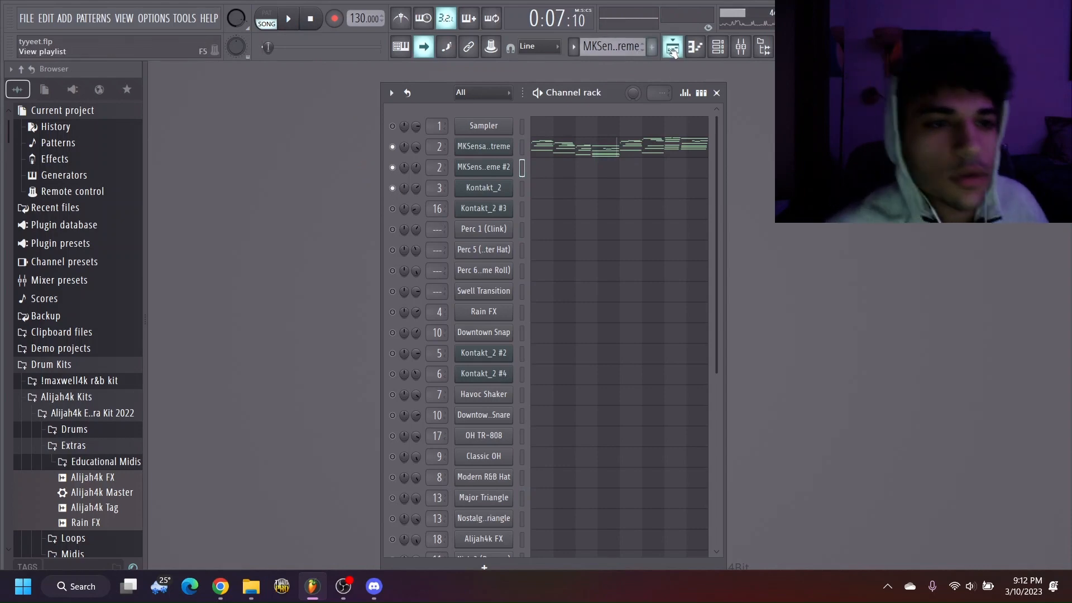
{"action": "left_click", "coordinate": [674, 52]}
{"action": "left_click", "coordinate": [1062, 70]}
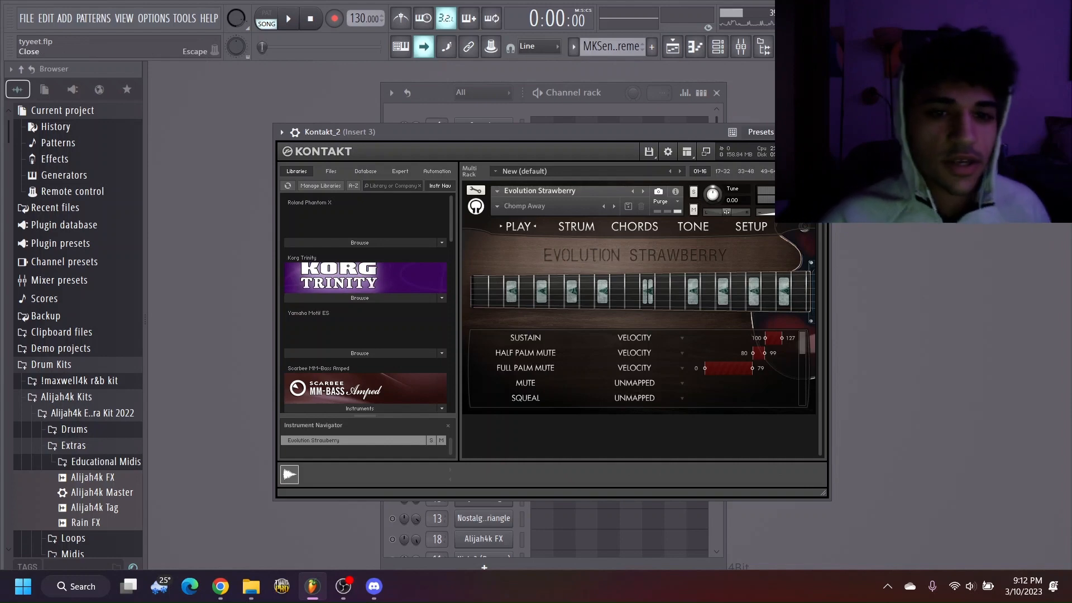
{"action": "left_click", "coordinate": [821, 132]}
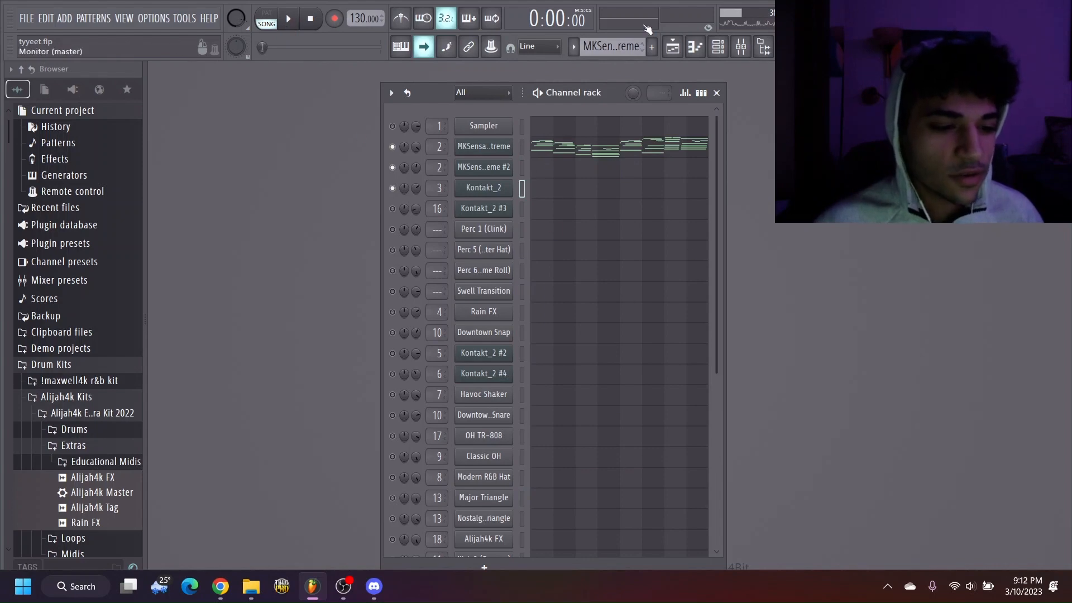
Step: Play the enabled layers while following the Kontakt_2 pattern's notes in the piano roll, and pause near the pattern's end
{"action": "left_click", "coordinate": [288, 20]}
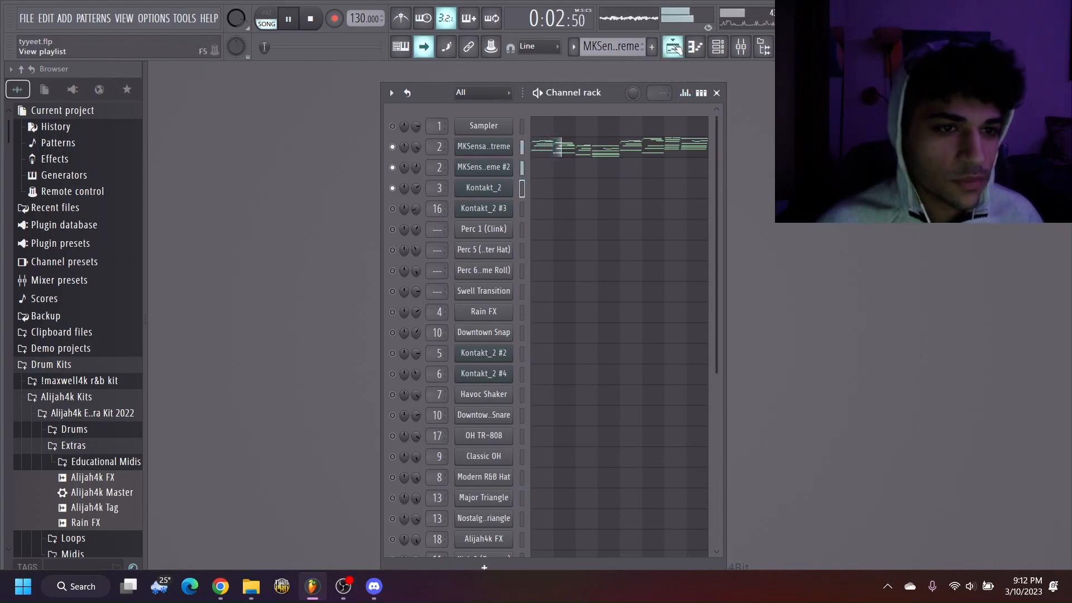
{"action": "key", "text": "F5"}
{"action": "left_click", "coordinate": [155, 185]}
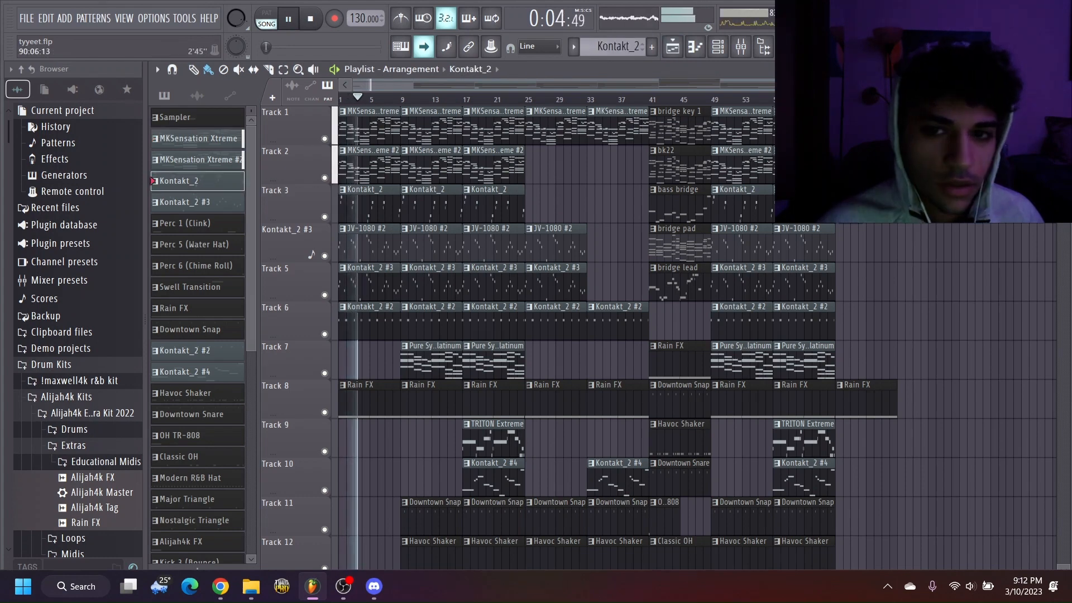
{"action": "key", "text": "F5"}
{"action": "left_click", "coordinate": [583, 189]}
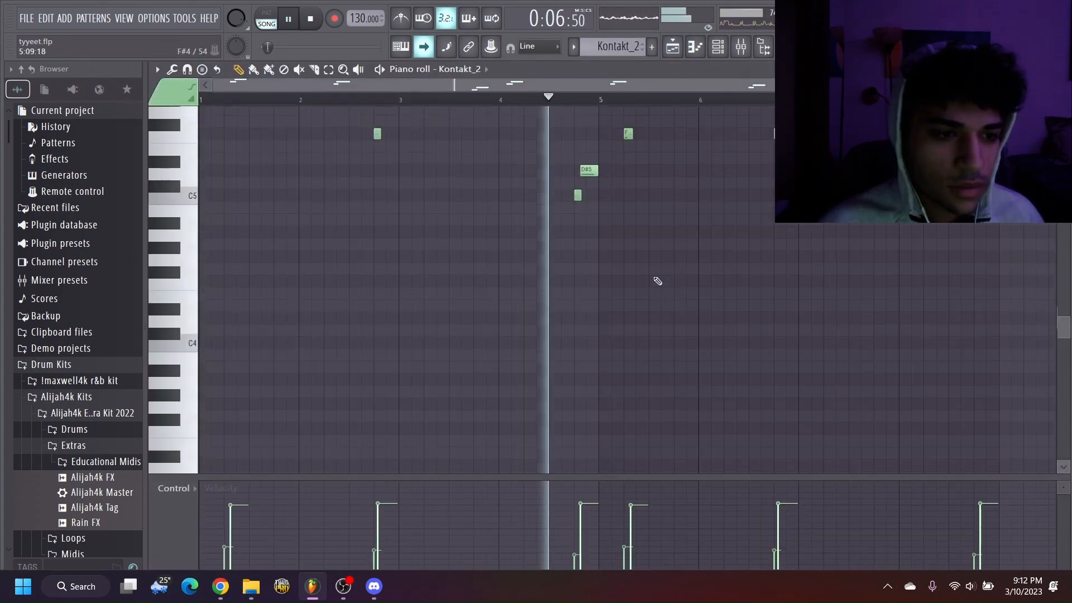
{"action": "scroll", "coordinate": [658, 281], "scroll_direction": "up", "scroll_amount": 3}
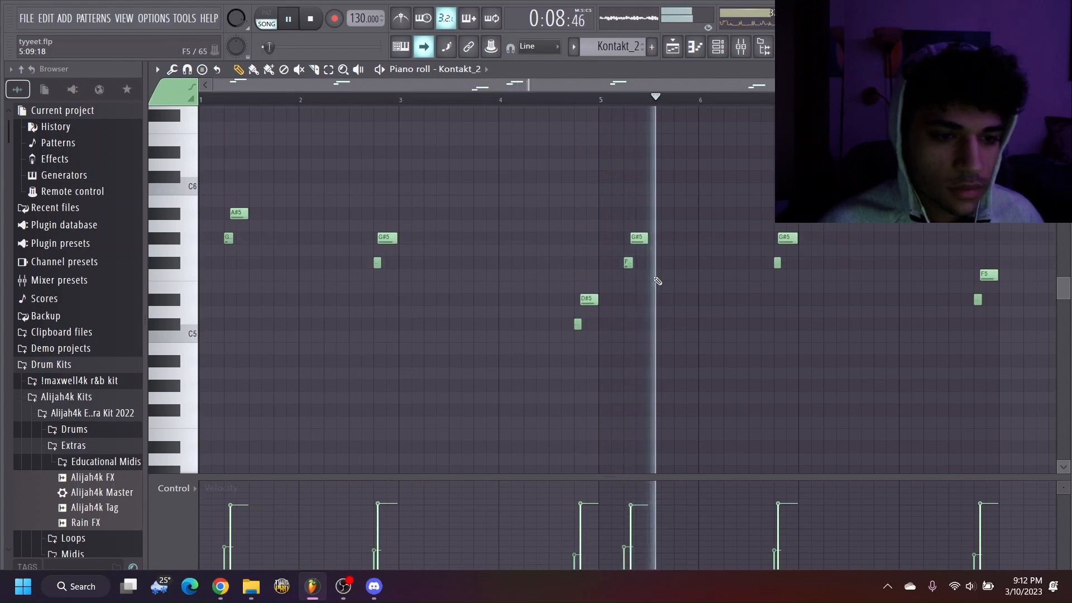
{"action": "scroll", "coordinate": [626, 290], "scroll_direction": "down", "scroll_amount": 1}
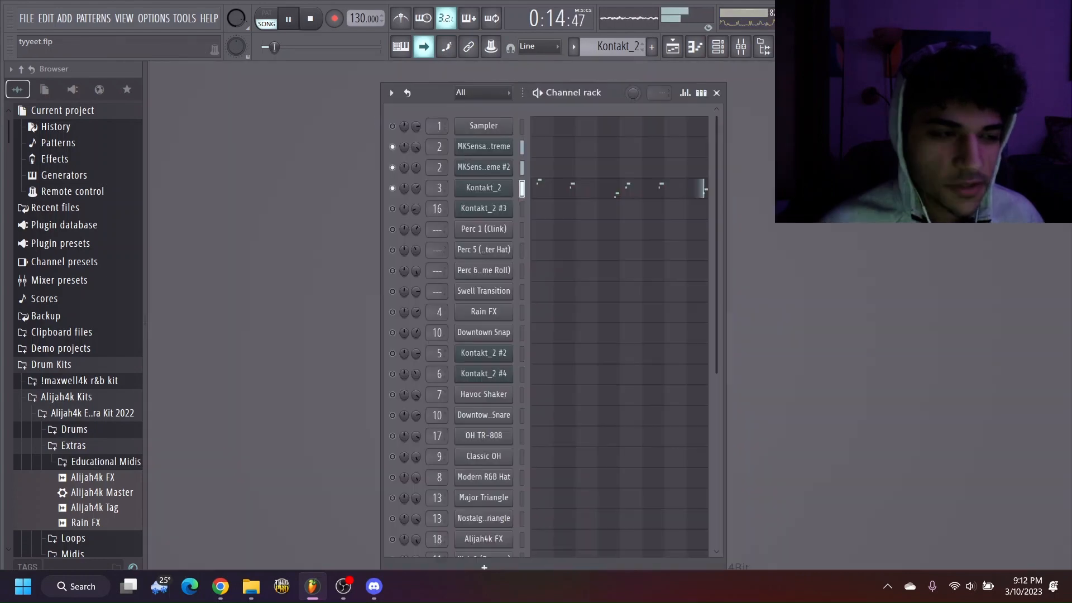
{"action": "key", "text": "F7"}
{"action": "left_click", "coordinate": [290, 20]}
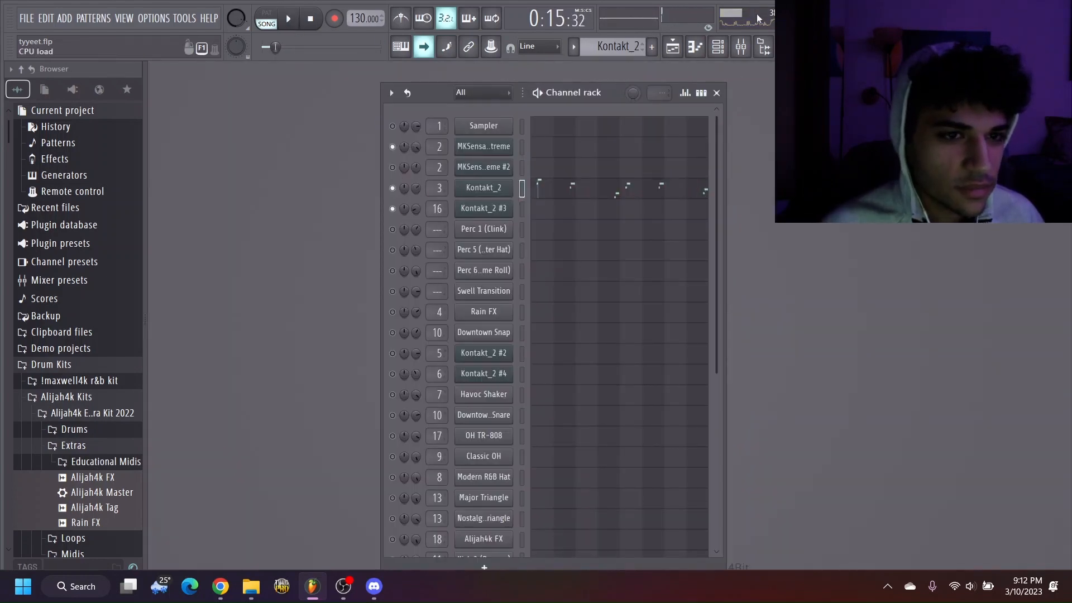
Step: Select the Kontakt_2 #3 pattern and examine its notes in the piano roll
{"action": "left_click", "coordinate": [691, 44]}
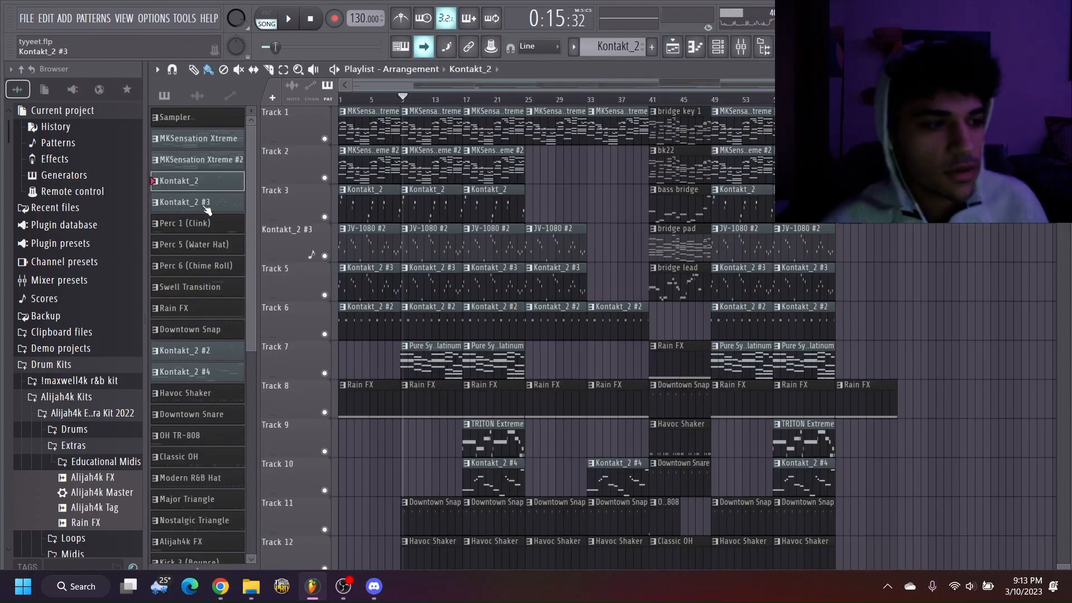
{"action": "key", "text": "Escape"}
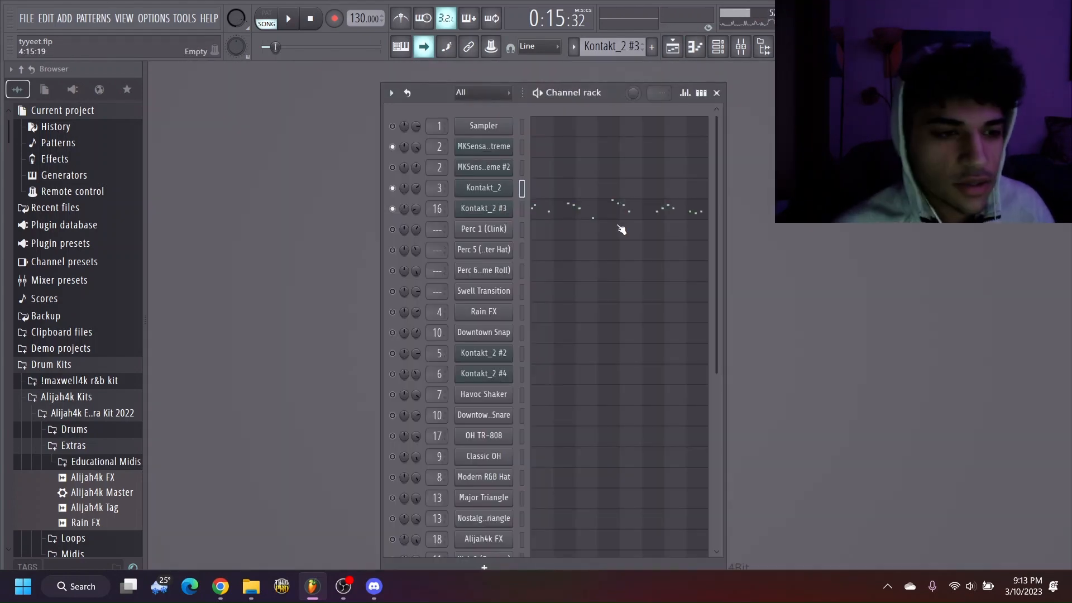
{"action": "left_click", "coordinate": [577, 209]}
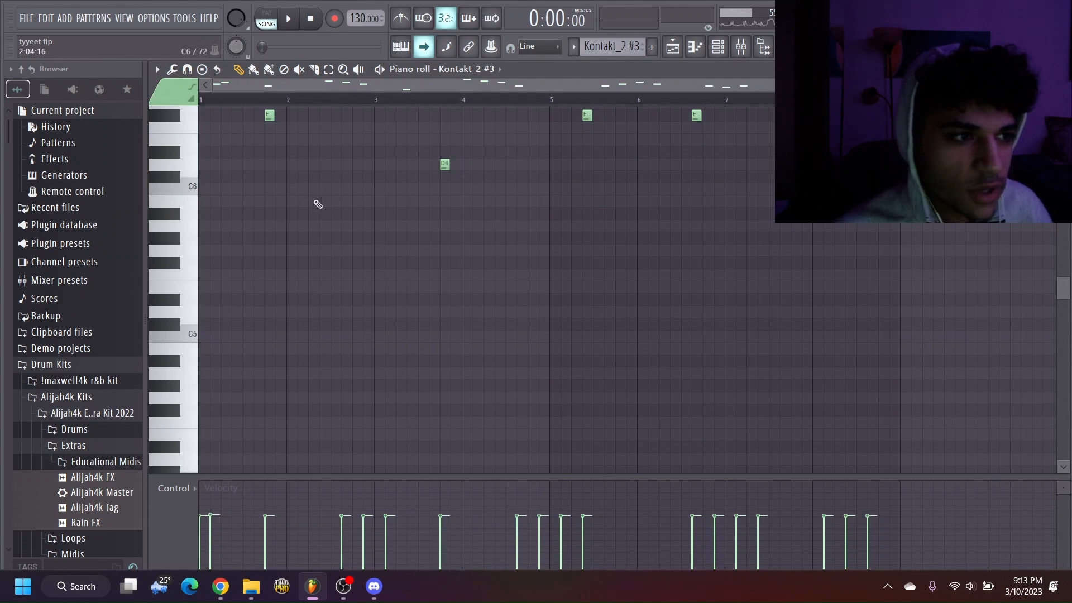
{"action": "scroll", "coordinate": [329, 208], "scroll_direction": "up", "scroll_amount": 5}
{"action": "scroll", "coordinate": [329, 209], "scroll_direction": "down", "scroll_amount": 1}
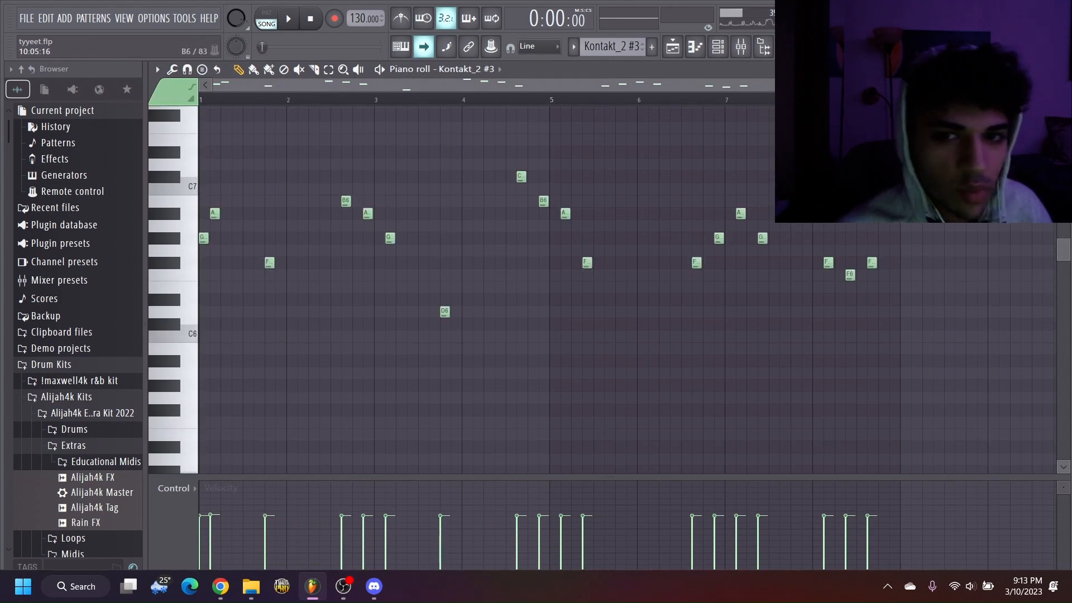
{"action": "key", "text": "Escape"}
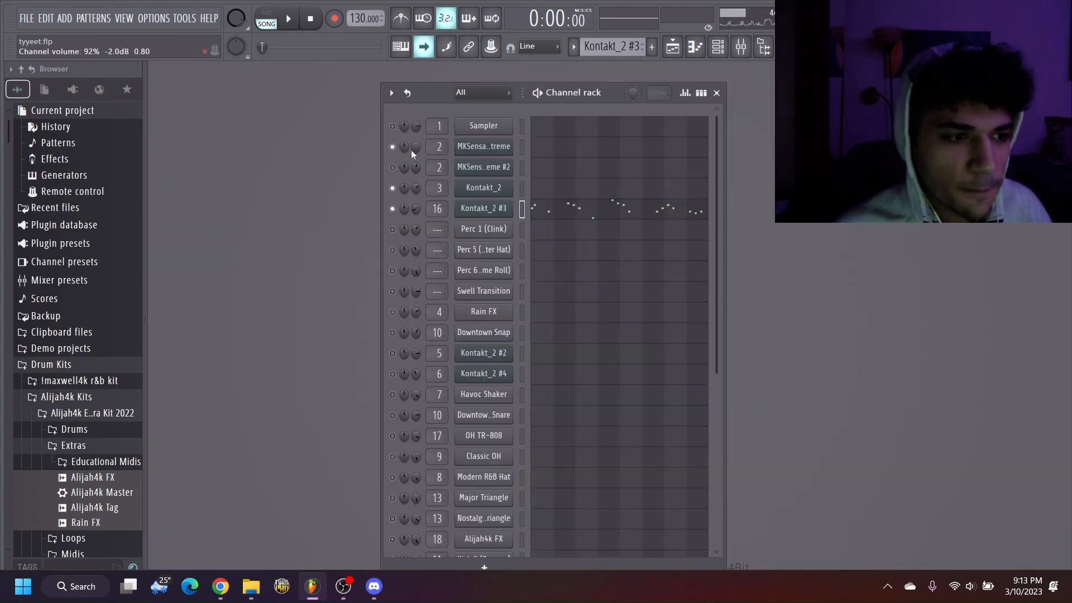
Step: View the Kontakt_2 #3 plugin's 005-VS BellBoy preset and look through the channel rack for the matching JV-1080 #2 layer
{"action": "left_click", "coordinate": [486, 211]}
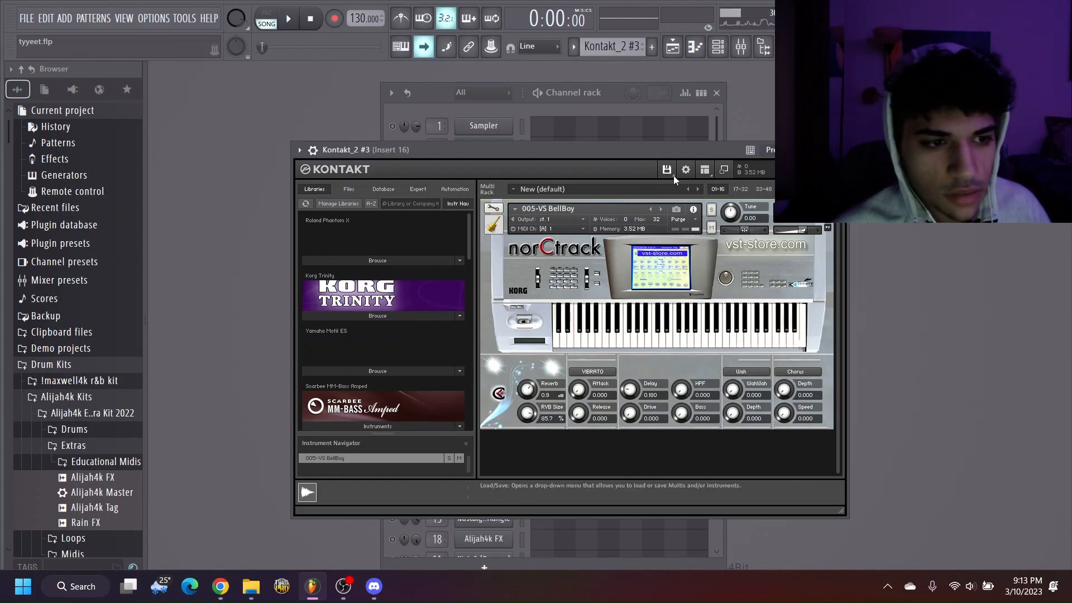
{"action": "left_click", "coordinate": [840, 150]}
{"action": "scroll", "coordinate": [594, 366], "scroll_direction": "down", "scroll_amount": 5}
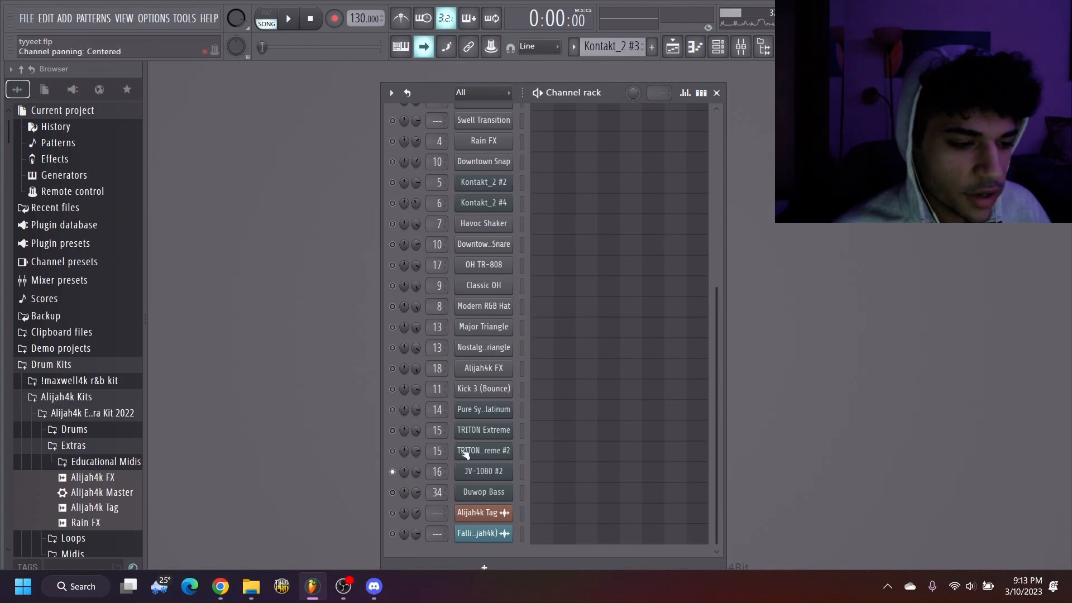
{"action": "scroll", "coordinate": [643, 363], "scroll_direction": "up", "scroll_amount": 4}
{"action": "scroll", "coordinate": [670, 333], "scroll_direction": "up", "scroll_amount": 2}
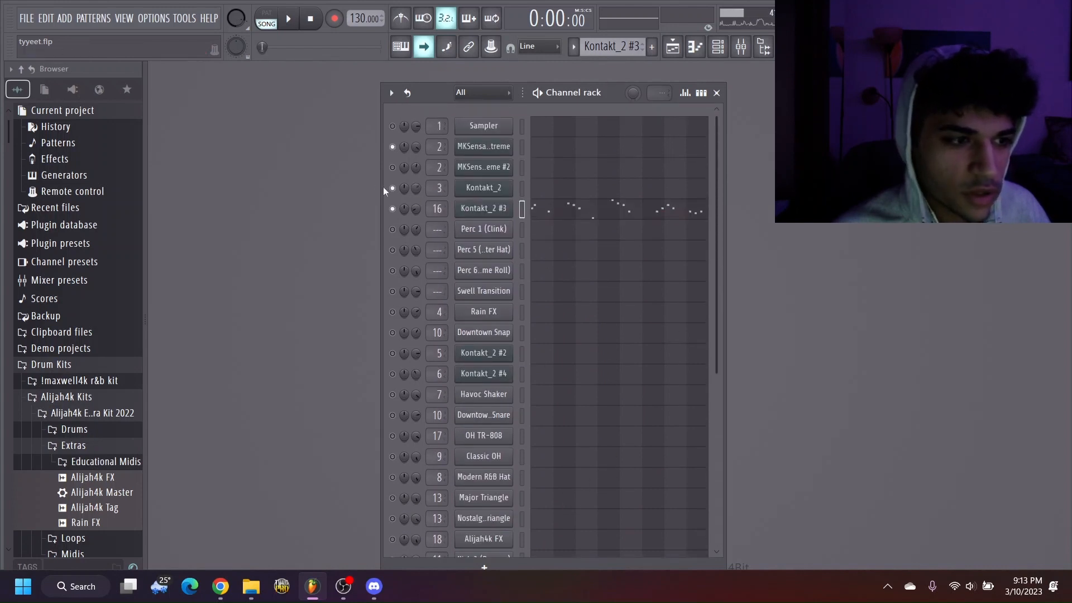
Step: Play the song with the Kontakt_2 channel muted and view the JV-1080 #2 plugin's PR-B 088 Pretty Bells patch
{"action": "scroll", "coordinate": [591, 270], "scroll_direction": "down", "scroll_amount": 5}
{"action": "left_click", "coordinate": [288, 18]}
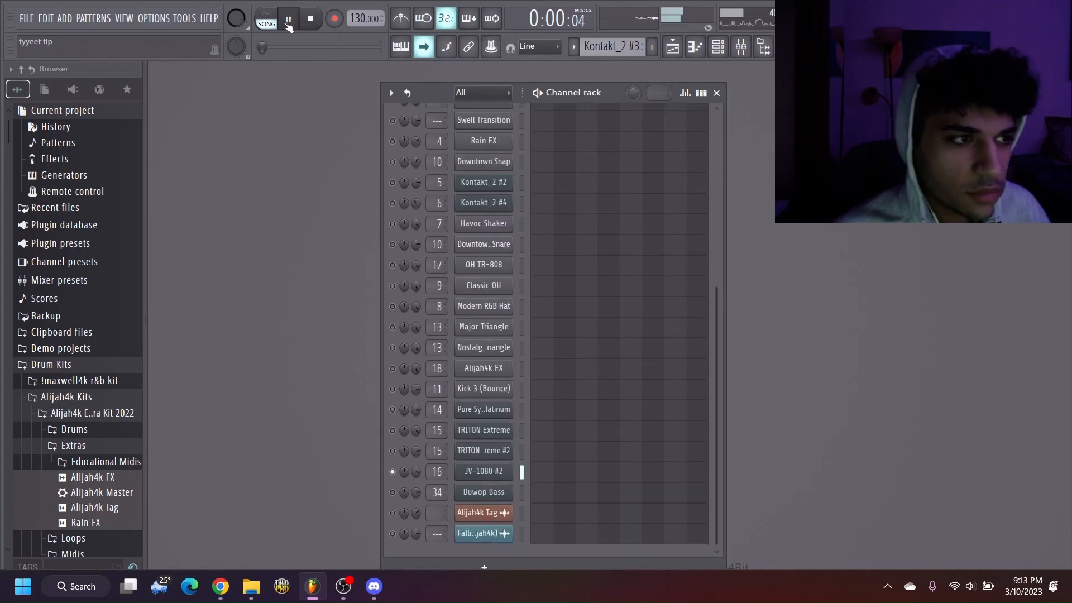
{"action": "left_click", "coordinate": [500, 473]}
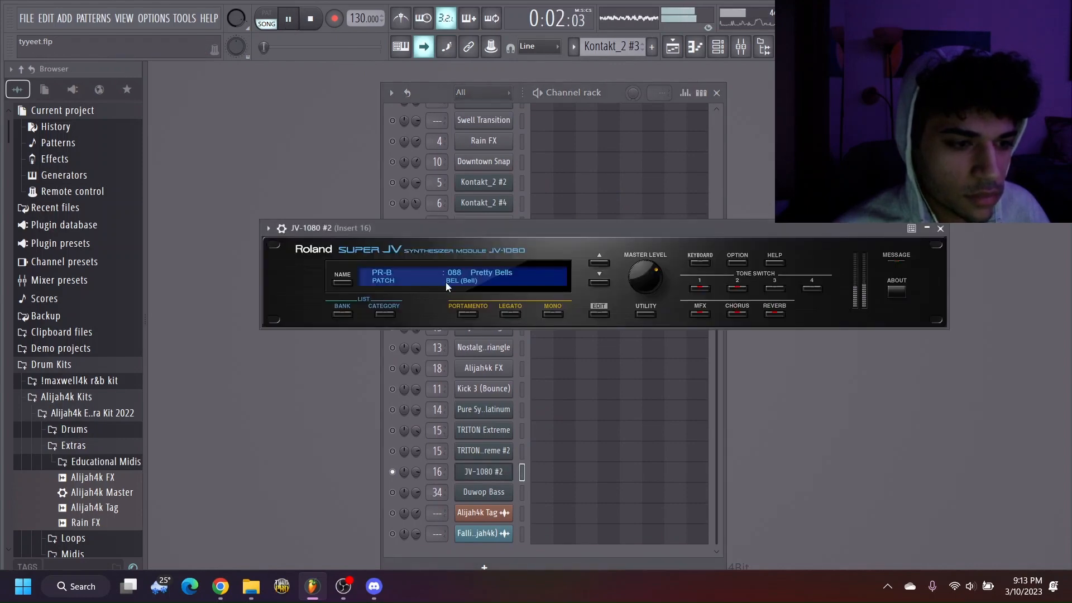
{"action": "left_click", "coordinate": [940, 228]}
Step: Follow the playing Kontakt_2 #3 notes in the piano roll, pause near the pattern's end, and return to the channel rack
{"action": "left_click", "coordinate": [674, 46]}
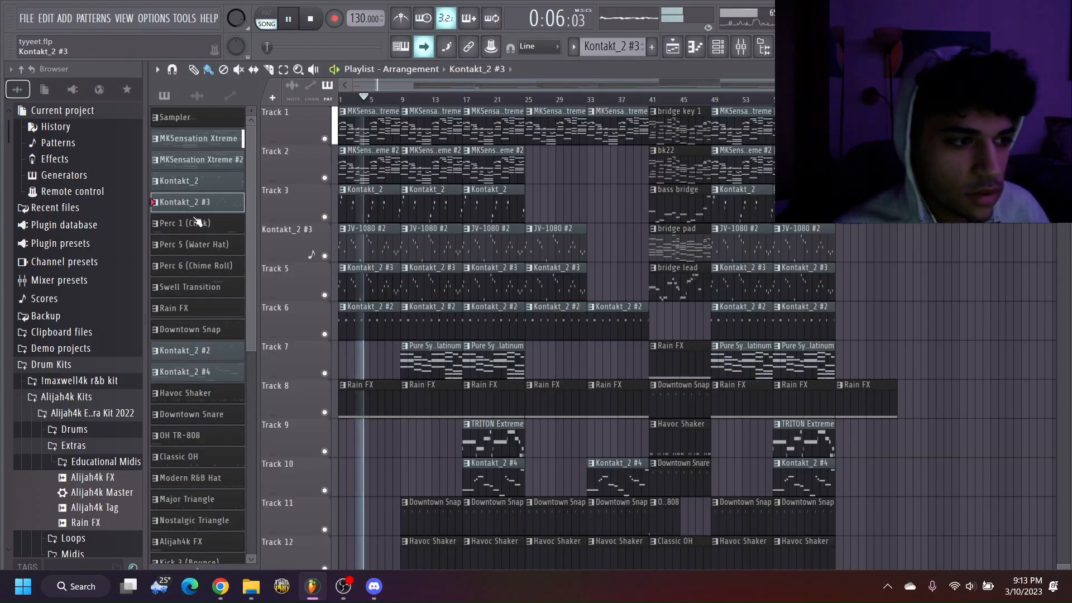
{"action": "left_click", "coordinate": [1065, 69]}
{"action": "scroll", "coordinate": [530, 279], "scroll_direction": "up", "scroll_amount": 3}
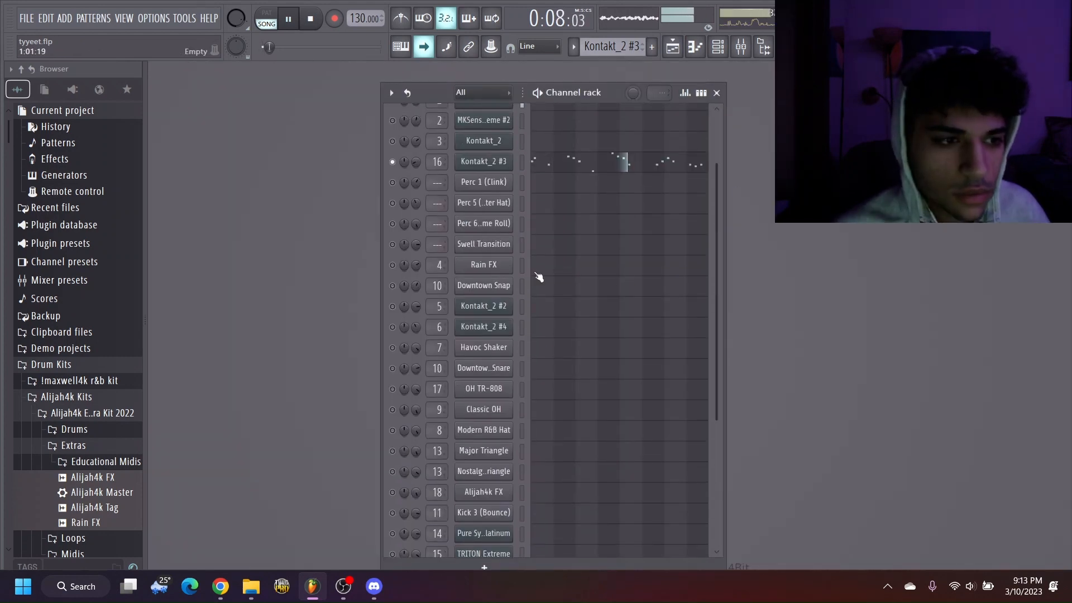
{"action": "left_click", "coordinate": [565, 168]}
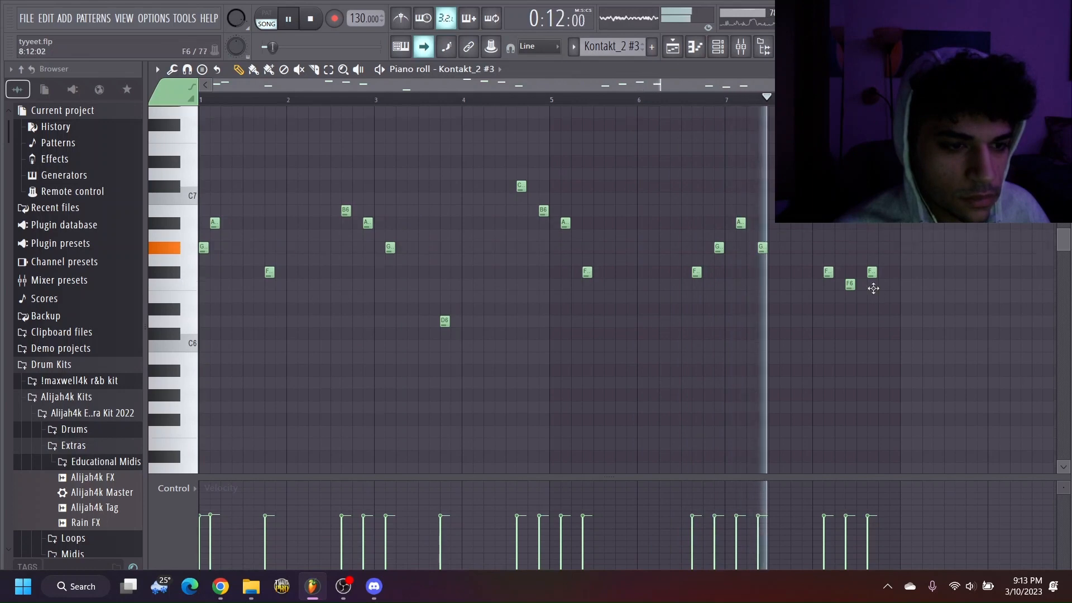
{"action": "scroll", "coordinate": [874, 287], "scroll_direction": "up", "scroll_amount": 3}
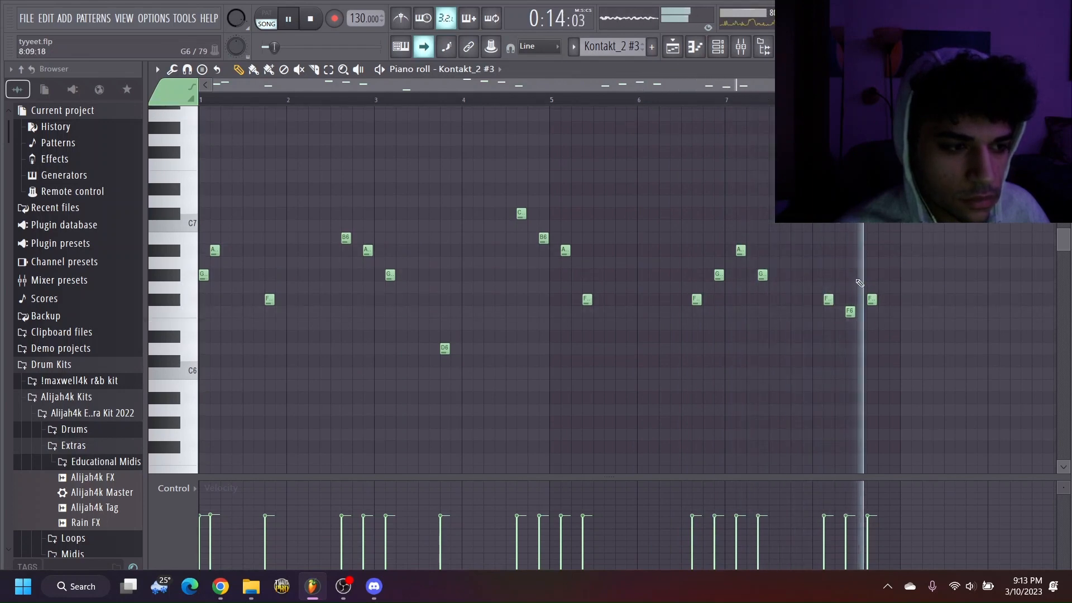
{"action": "left_click", "coordinate": [289, 19]}
{"action": "key", "text": "F7"}
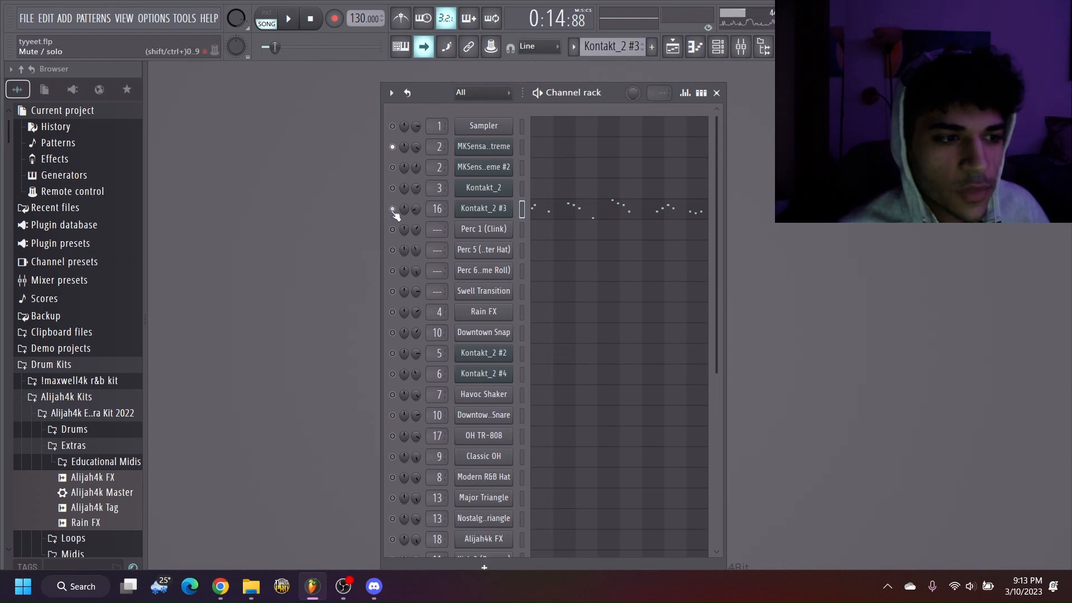
Step: Enable the MKSensation Xtreme #2 and Kontakt_2 channels alongside Kontakt_2 #3, and rewind the song to the start
{"action": "scroll", "coordinate": [587, 318], "scroll_direction": "down", "scroll_amount": 3}
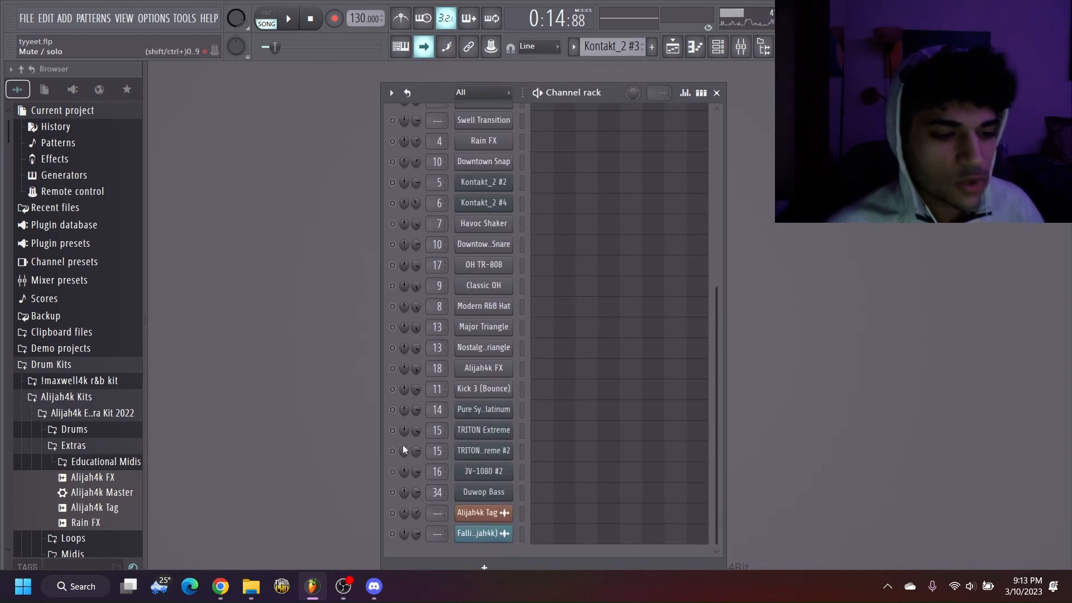
{"action": "scroll", "coordinate": [653, 288], "scroll_direction": "up", "scroll_amount": 3}
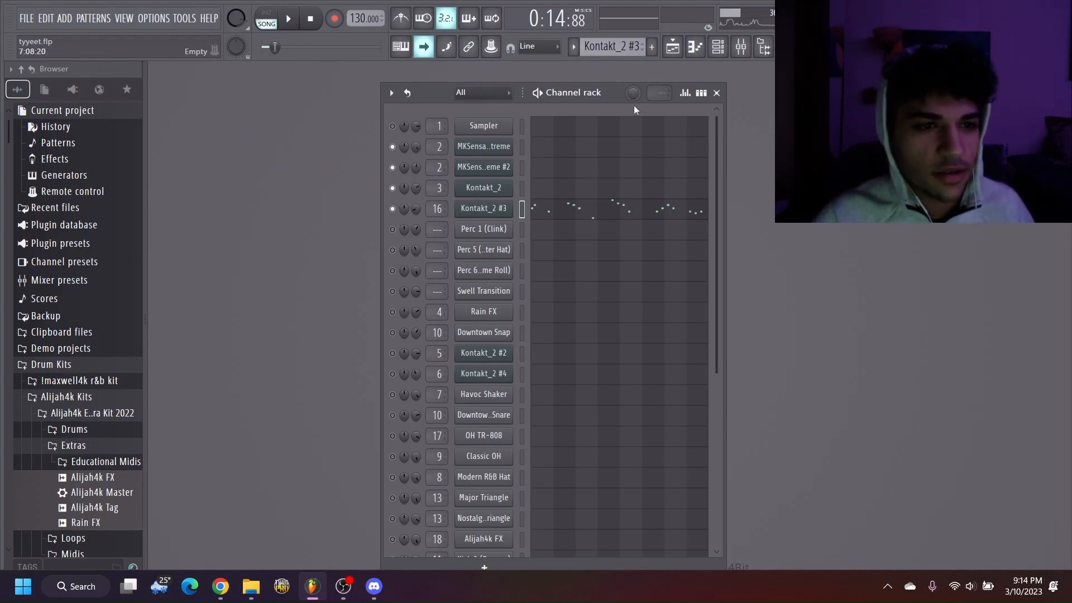
{"action": "mouse_move", "coordinate": [608, 95]}
{"action": "left_mouse_down"}
{"action": "mouse_move", "coordinate": [608, 81]}
{"action": "mouse_move", "coordinate": [621, 83]}
{"action": "left_mouse_up"}
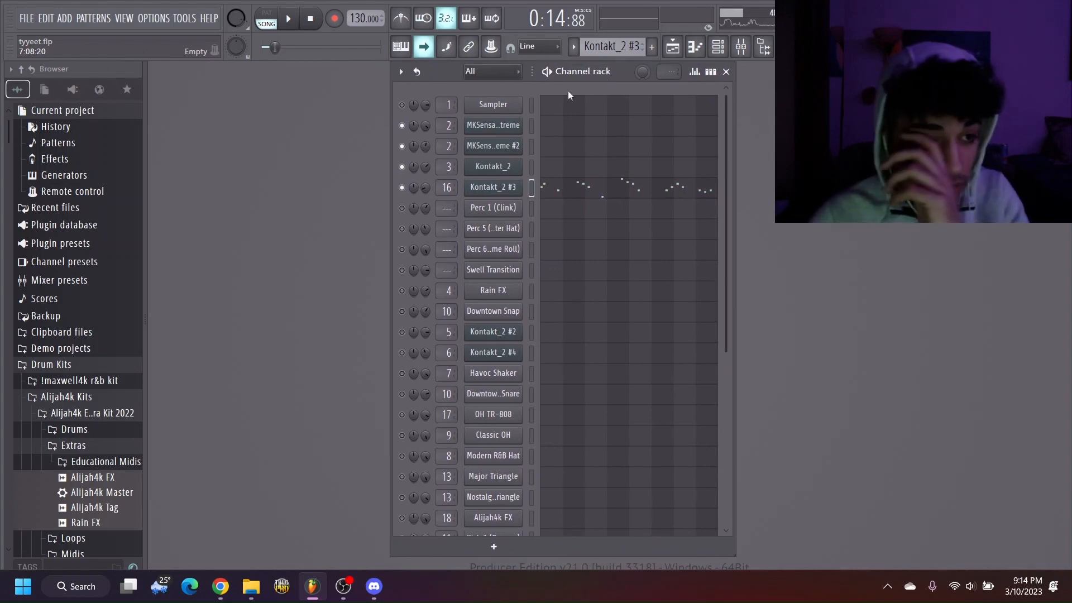
{"action": "left_click_drag", "start_coordinate": [275, 48], "coordinate": [247, 45]}
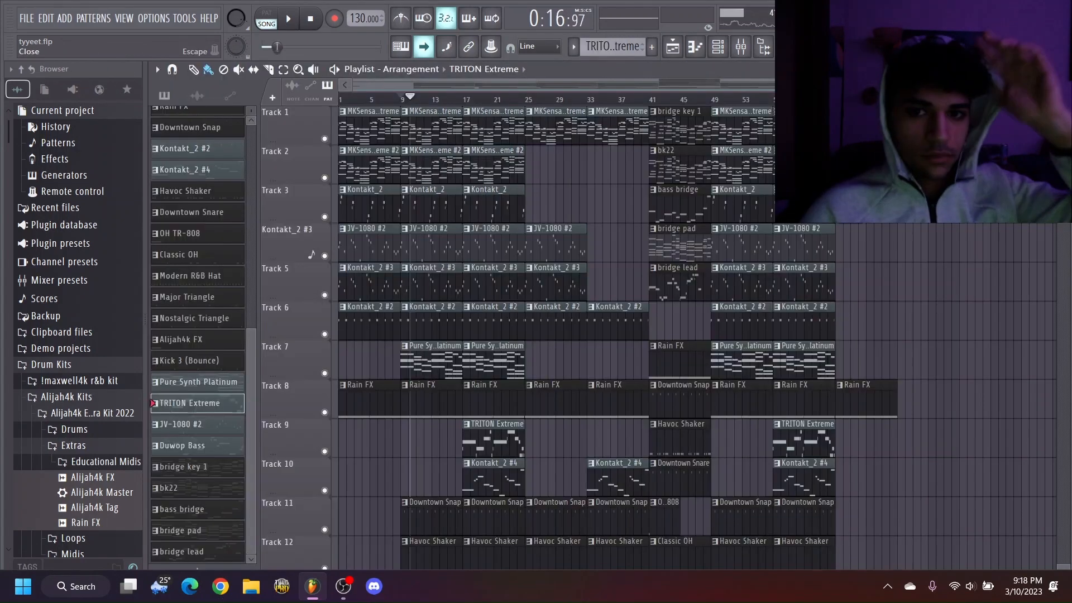
Step: Solo the Duwop Bass channel and select the Duwop Bass pattern to show its notes in the channel rack
{"action": "key", "text": "F5"}
{"action": "scroll", "coordinate": [627, 395], "scroll_direction": "down", "scroll_amount": 4}
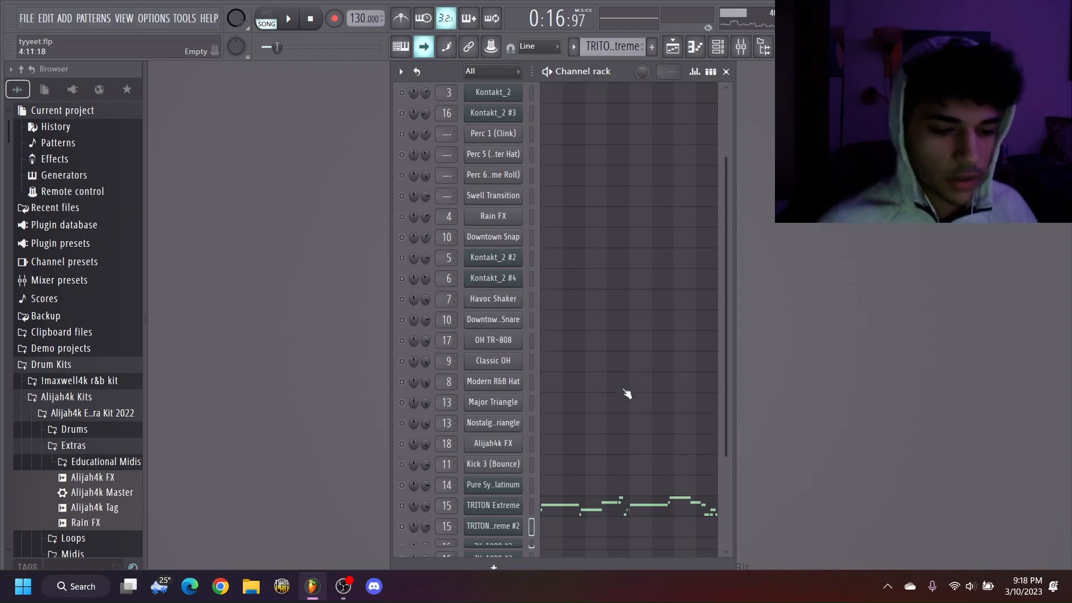
{"action": "left_click", "coordinate": [672, 47]}
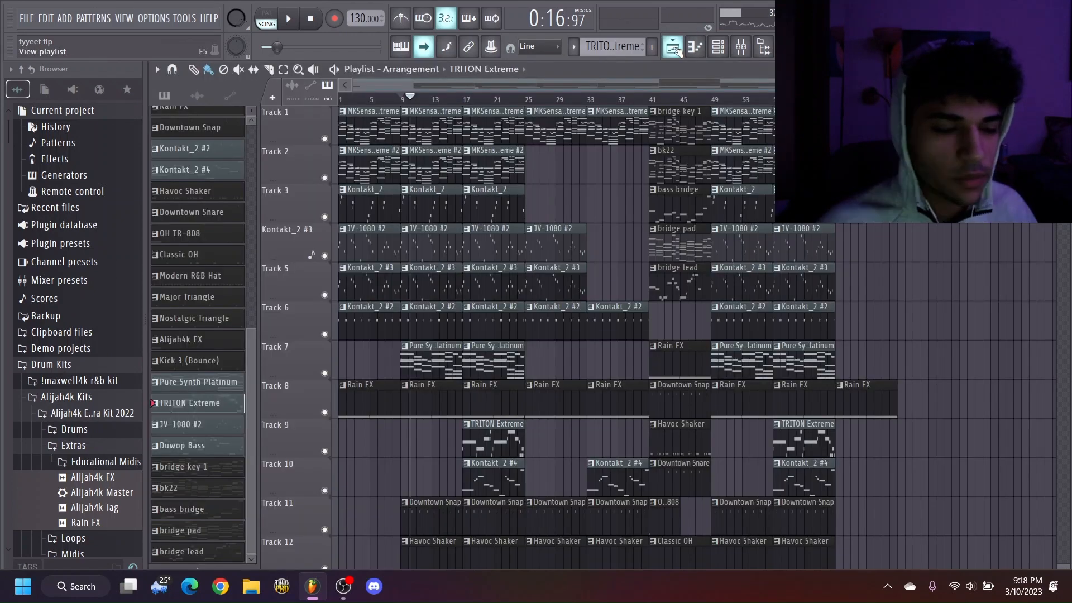
{"action": "left_click", "coordinate": [195, 446]}
{"action": "key", "text": "Escape"}
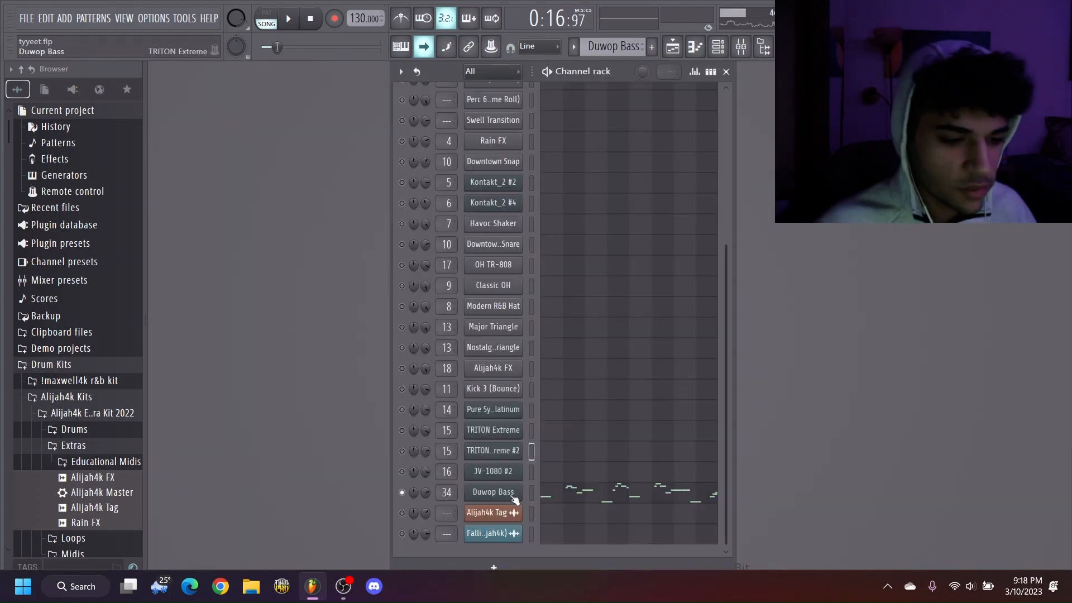
Step: Play the song with Duwop Bass soloed and follow the bass notes in the piano roll
{"action": "left_click", "coordinate": [300, 19]}
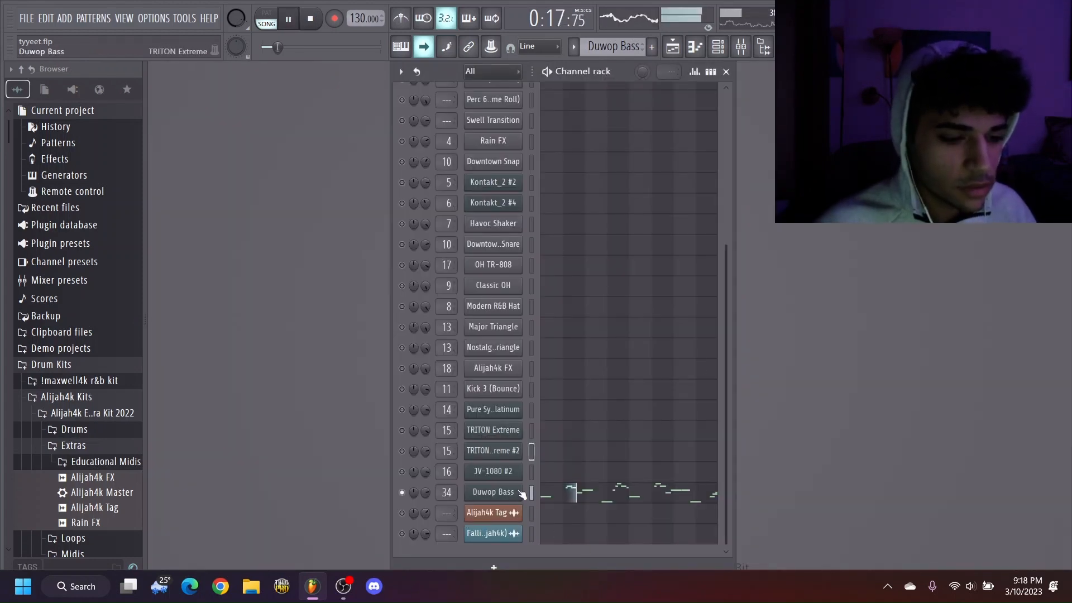
{"action": "key", "text": "F7"}
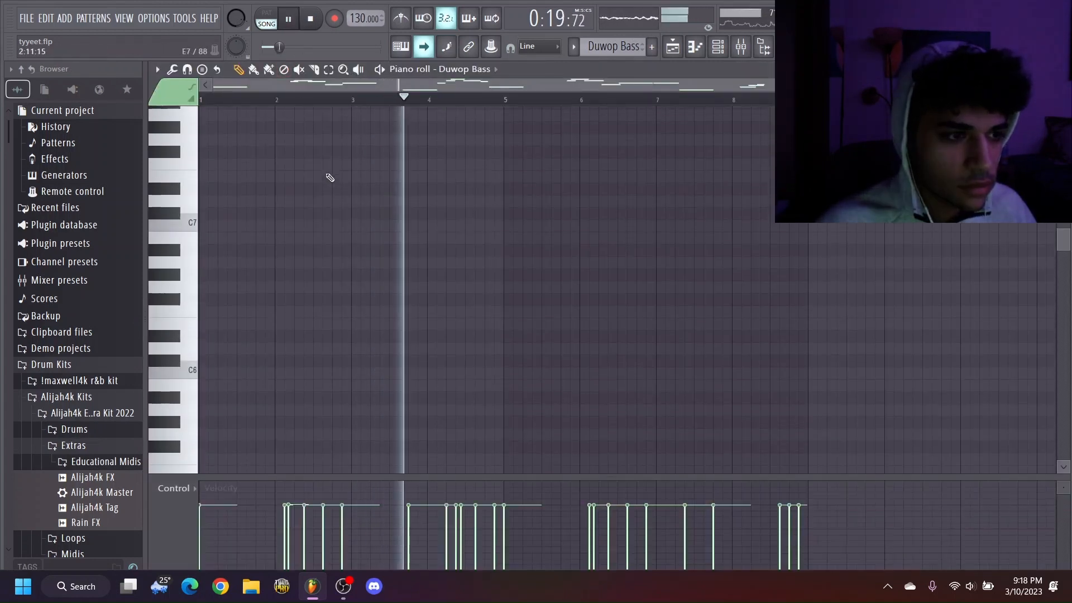
{"action": "scroll", "coordinate": [396, 244], "scroll_direction": "down", "scroll_amount": 5}
{"action": "scroll", "coordinate": [396, 243], "scroll_direction": "down", "scroll_amount": 1}
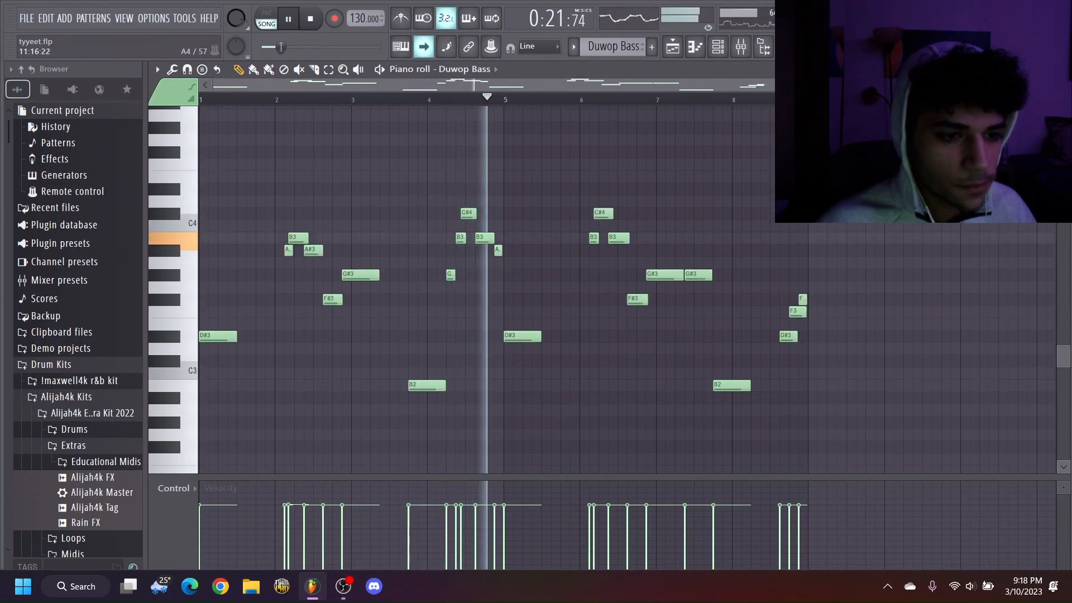
{"action": "left_click", "coordinate": [1063, 70]}
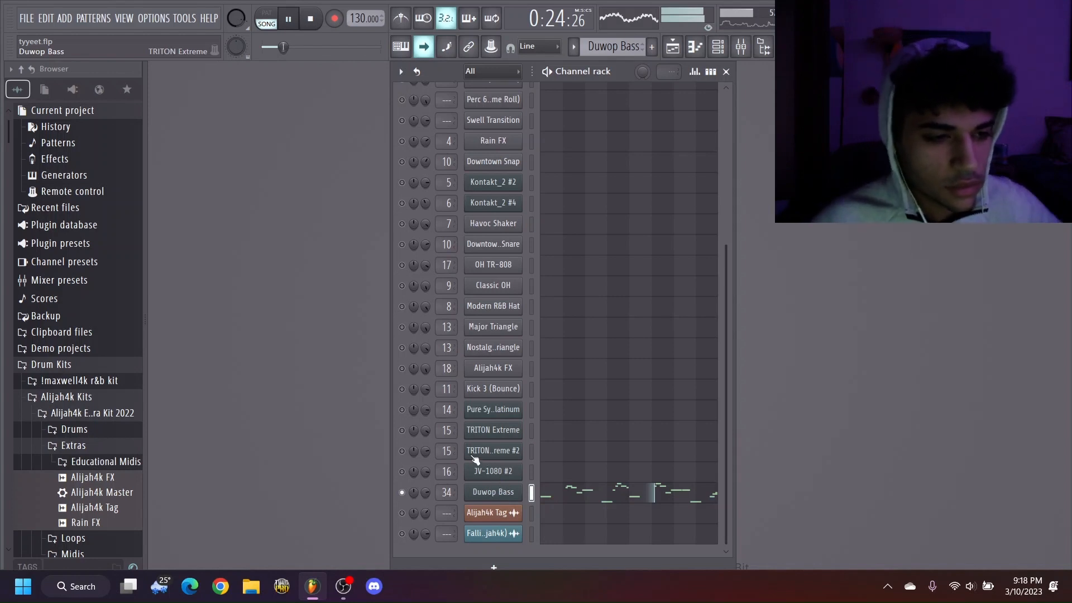
Step: View the Duwop Bass channel's Poinker Bass preset in TRITON Extreme, recheck its piano roll notes, and pause playback
{"action": "left_click", "coordinate": [493, 491]}
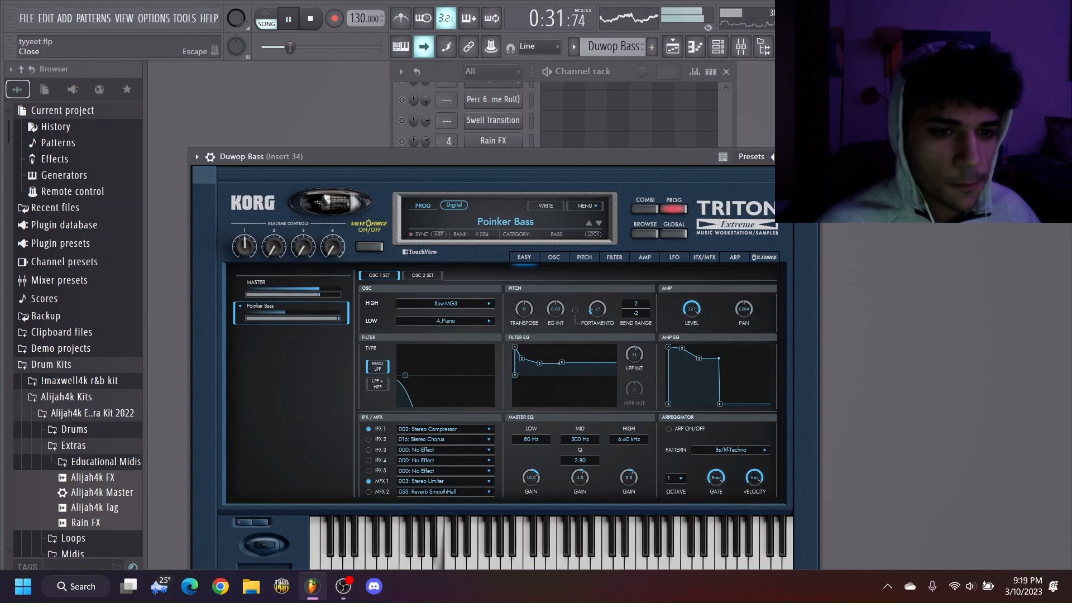
{"action": "left_click", "coordinate": [815, 156]}
{"action": "left_click", "coordinate": [646, 496]}
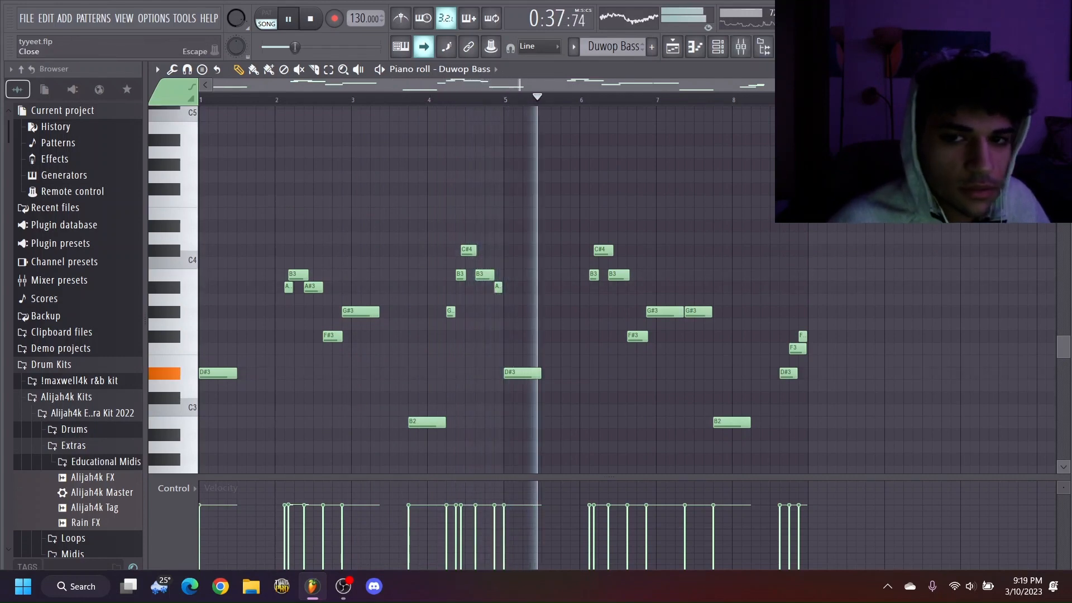
{"action": "left_click", "coordinate": [1062, 70]}
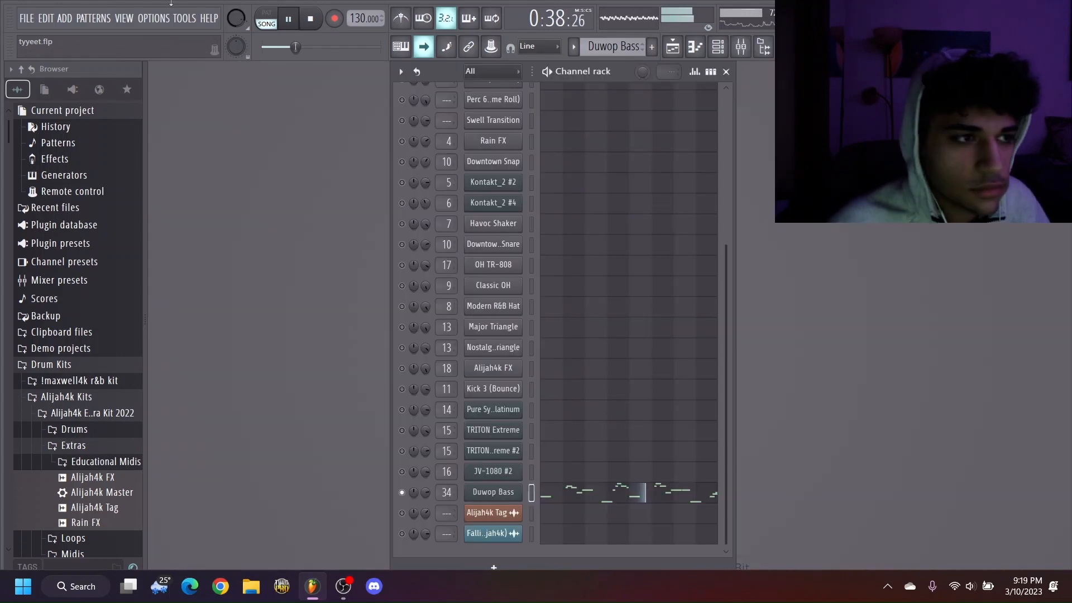
{"action": "left_click", "coordinate": [291, 19]}
Step: Solo the Kick 3 (Bounce) channel and enable the other drum, percussion and FX channels up to Perc 1 (Clink)
{"action": "scroll", "coordinate": [448, 442], "scroll_direction": "up", "scroll_amount": 3}
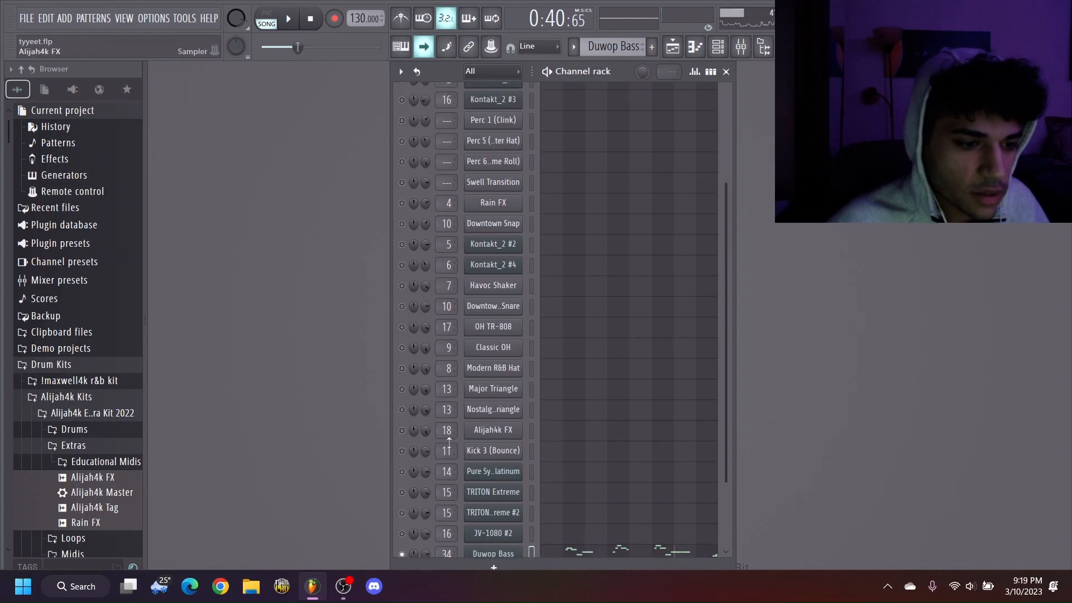
{"action": "right_click", "coordinate": [401, 451]}
{"action": "left_click", "coordinate": [414, 346]}
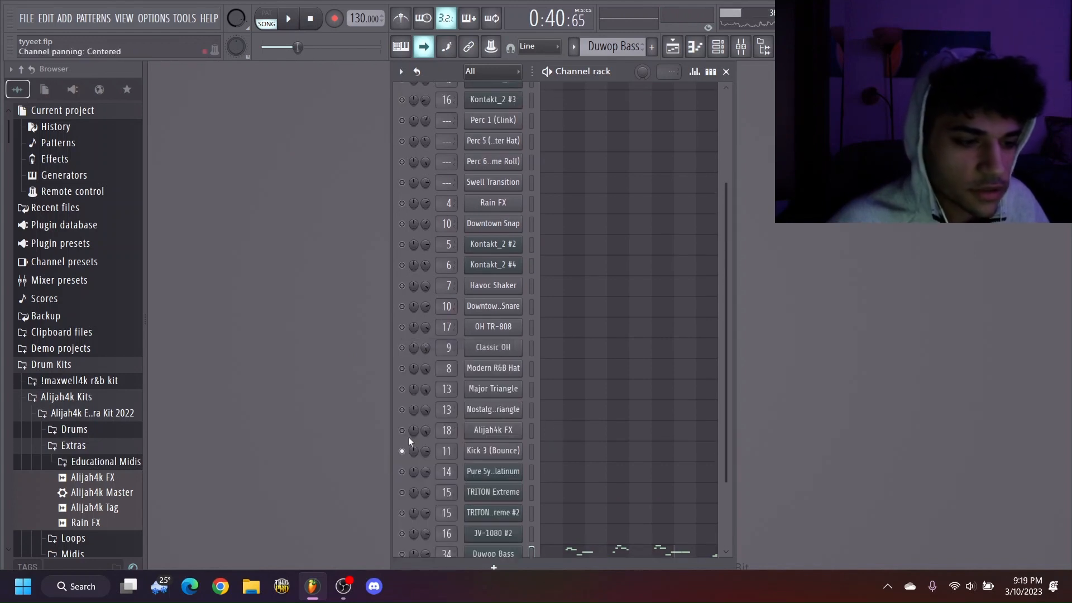
{"action": "left_click", "coordinate": [400, 348]}
{"action": "left_click", "coordinate": [401, 328]}
{"action": "left_click", "coordinate": [401, 308]}
{"action": "left_click", "coordinate": [401, 287]}
{"action": "scroll", "coordinate": [510, 300], "scroll_direction": "up", "scroll_amount": 4}
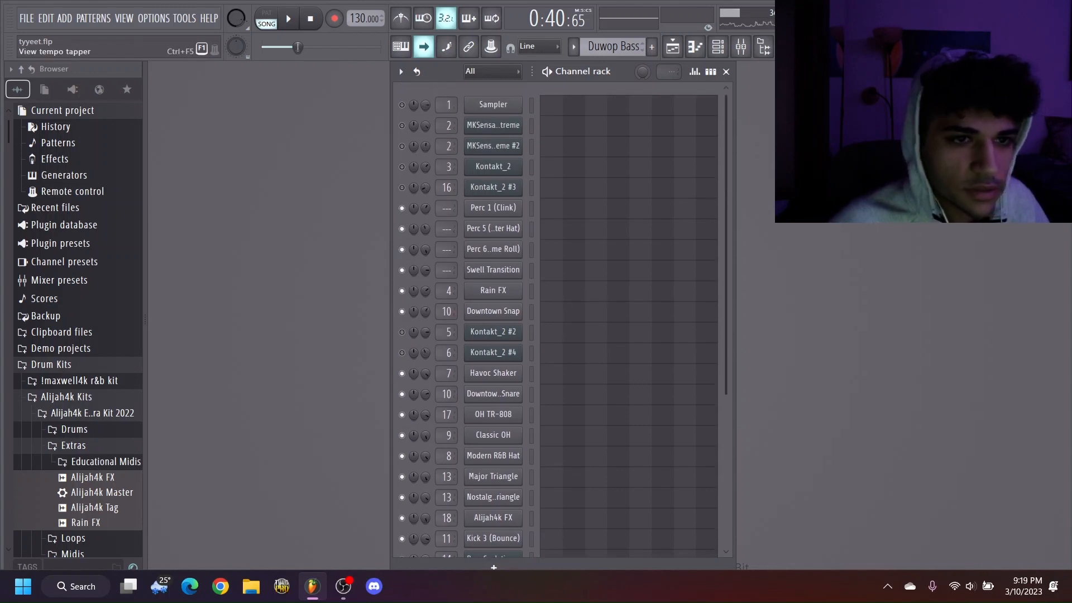
Step: Play the arrangement from bar 17 with the drum and FX channels active, and watch their activity in the channel rack
{"action": "left_click", "coordinate": [673, 47]}
{"action": "left_click", "coordinate": [458, 100]}
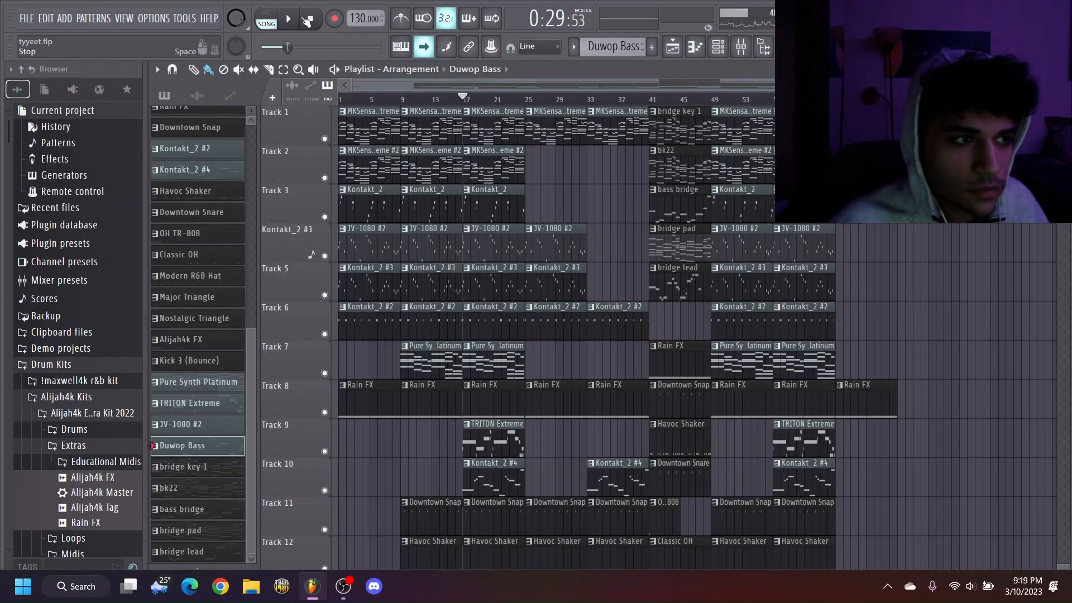
{"action": "left_click", "coordinate": [289, 20]}
{"action": "left_click", "coordinate": [1062, 69]}
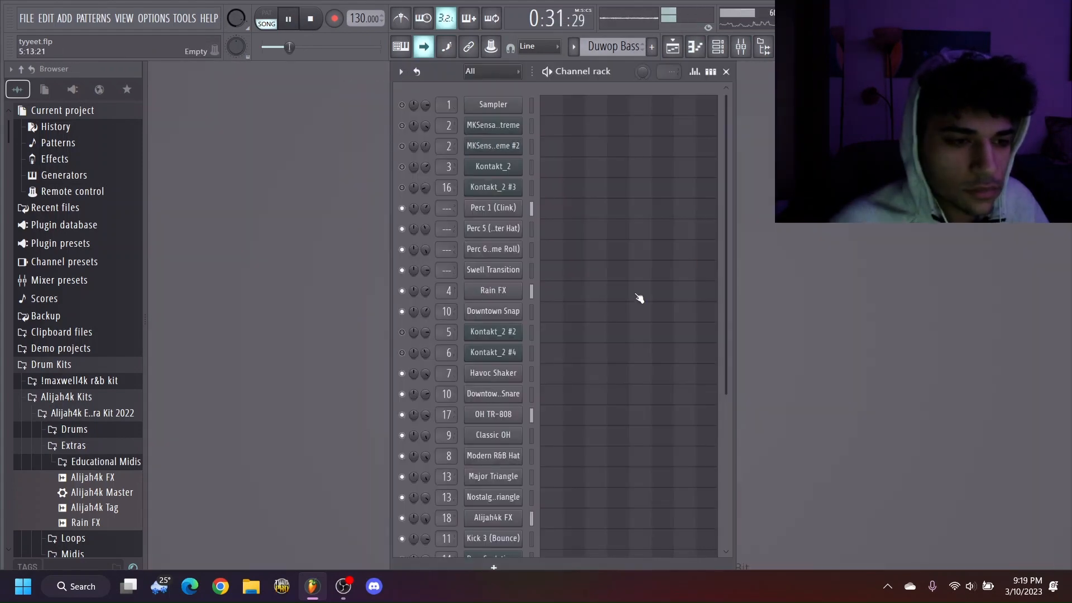
{"action": "scroll", "coordinate": [613, 327], "scroll_direction": "down", "scroll_amount": 3}
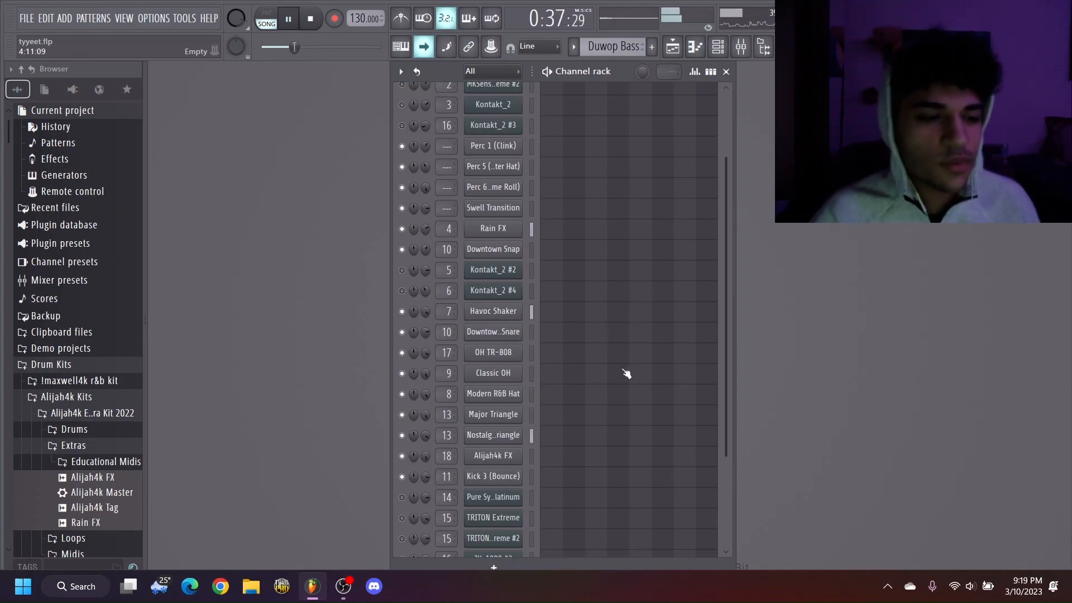
{"action": "scroll", "coordinate": [626, 373], "scroll_direction": "down", "scroll_amount": 4}
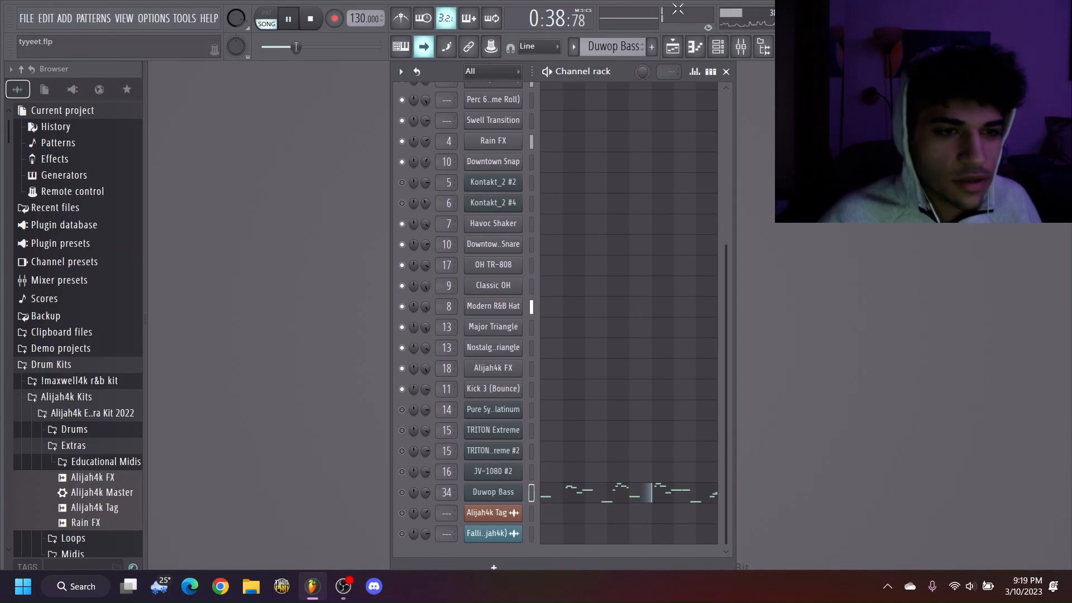
Step: Select the Havoc Shaker pattern, inspect its notes in the piano roll, and pause playback
{"action": "left_click", "coordinate": [672, 46]}
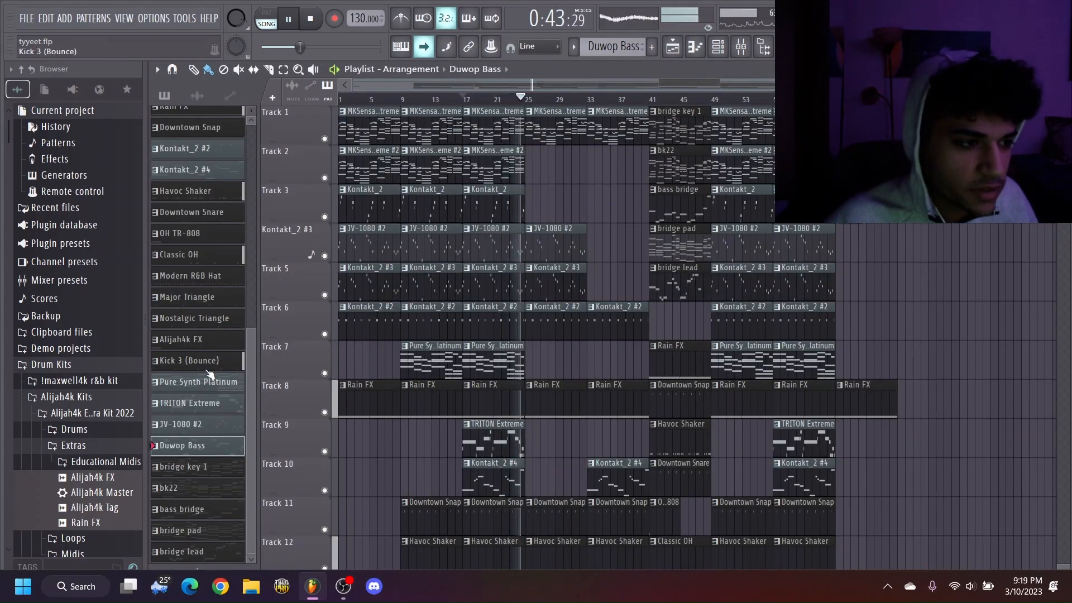
{"action": "scroll", "coordinate": [218, 375], "scroll_direction": "up", "scroll_amount": 3}
{"action": "left_click", "coordinate": [181, 249]}
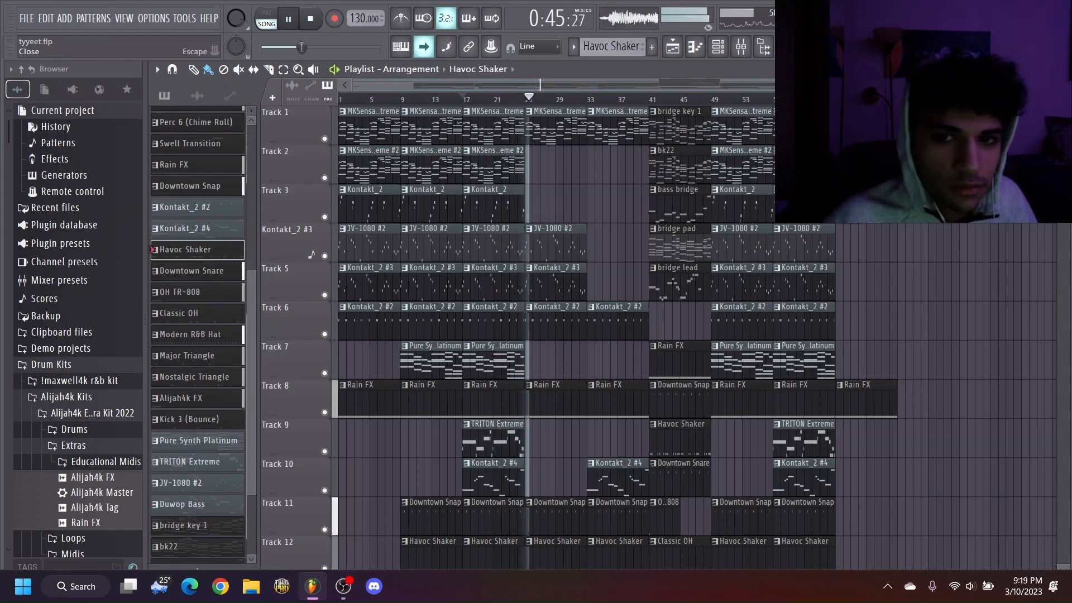
{"action": "left_click", "coordinate": [1062, 69]}
{"action": "left_click", "coordinate": [568, 221]}
{"action": "scroll", "coordinate": [540, 330], "scroll_direction": "up", "scroll_amount": 3}
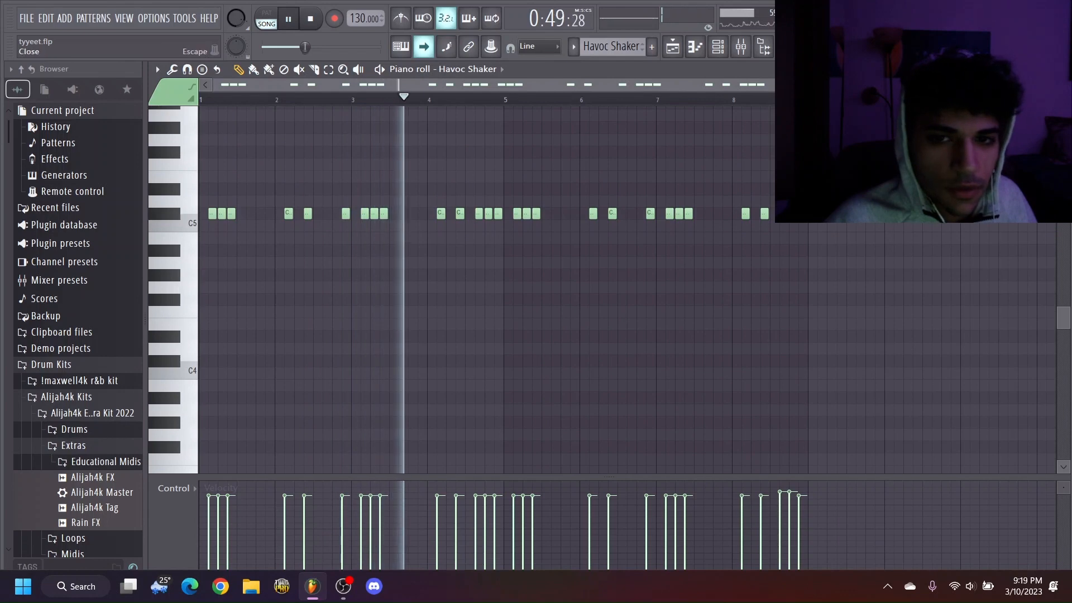
{"action": "left_click", "coordinate": [1063, 69]}
{"action": "left_click", "coordinate": [289, 20]}
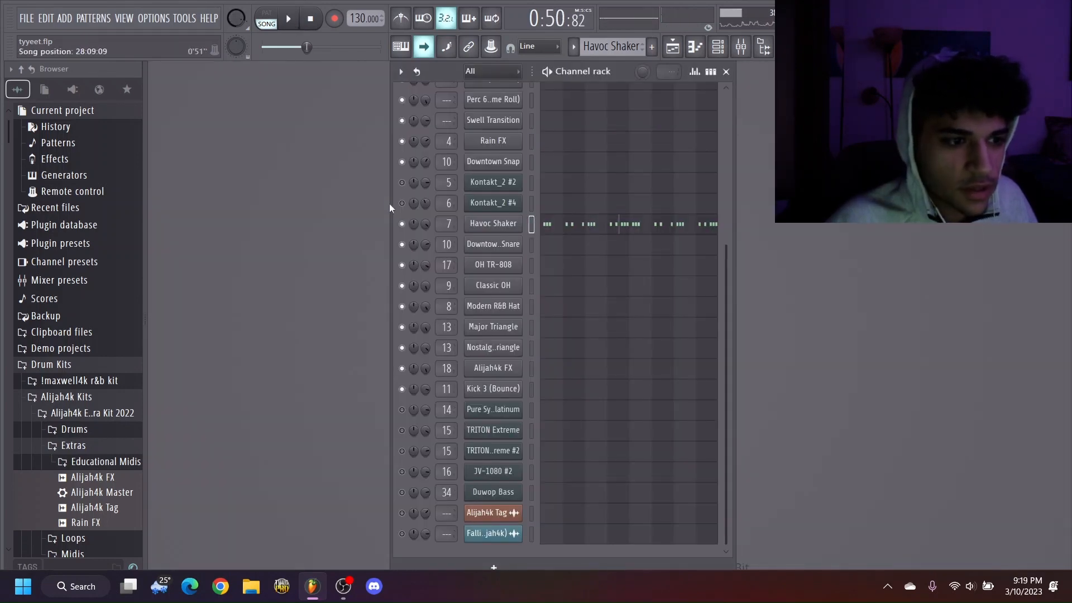
Step: Solo the Havoc Shaker channel and resume song playback
{"action": "right_click", "coordinate": [402, 224]}
{"action": "left_click", "coordinate": [406, 226]}
{"action": "key", "text": "space"}
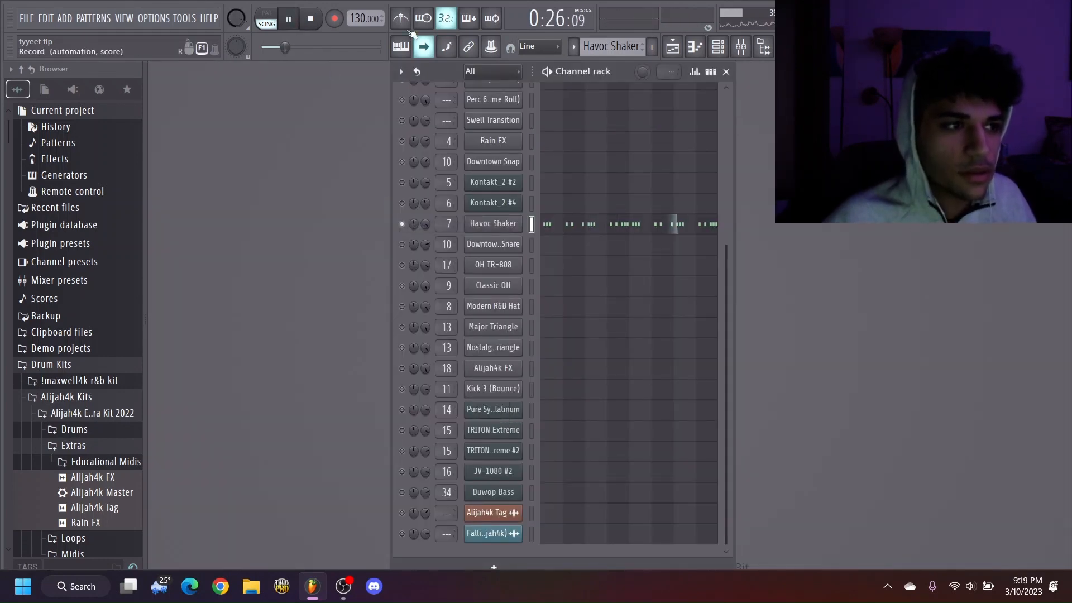
Step: Loop playlist playback from bar 9 to bar 17 and follow the Havoc Shaker notes in the piano roll
{"action": "left_click", "coordinate": [673, 47]}
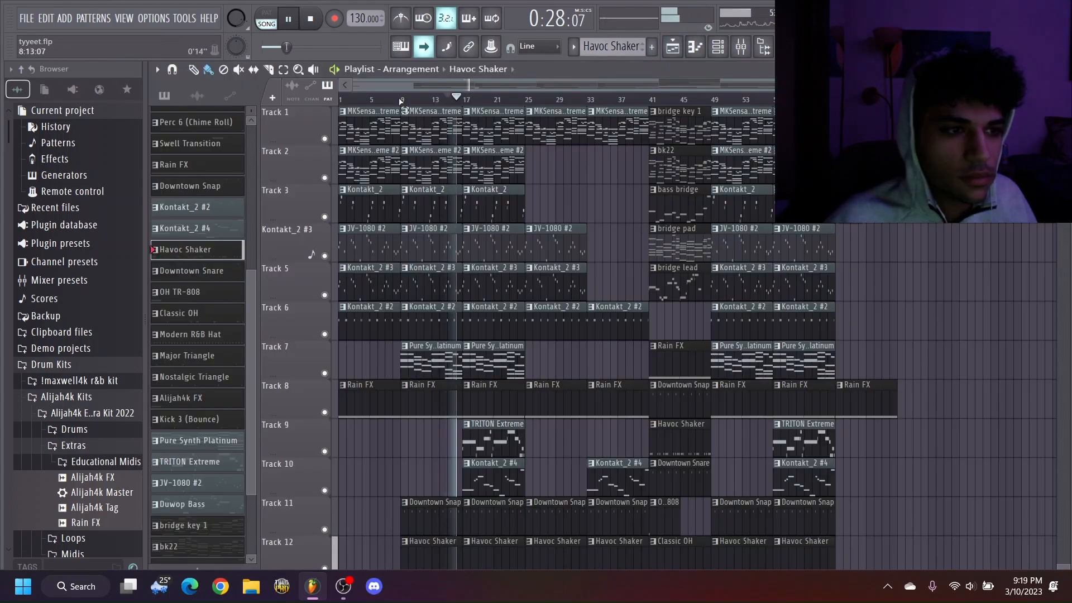
{"action": "left_click_drag", "start_coordinate": [403, 99], "coordinate": [460, 97]}
{"action": "left_click", "coordinate": [672, 47]}
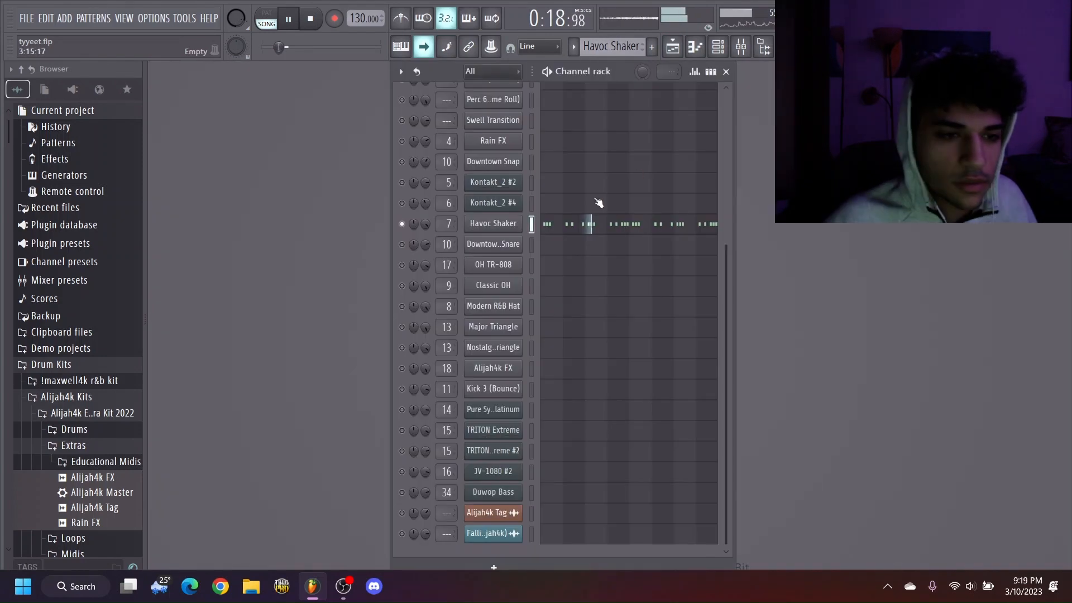
{"action": "left_click", "coordinate": [615, 225]}
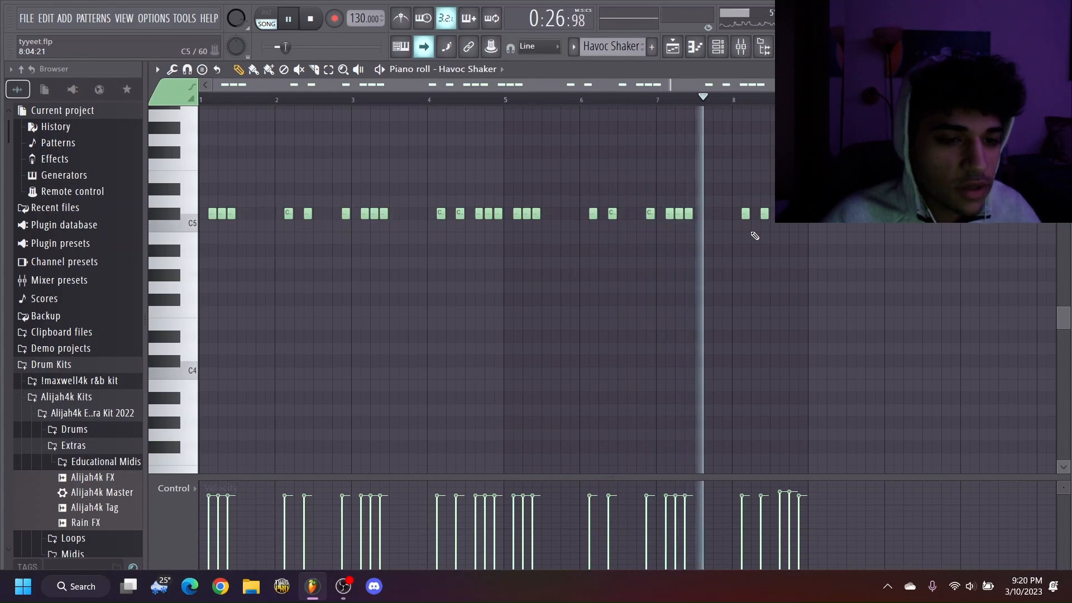
{"action": "left_click", "coordinate": [1063, 69]}
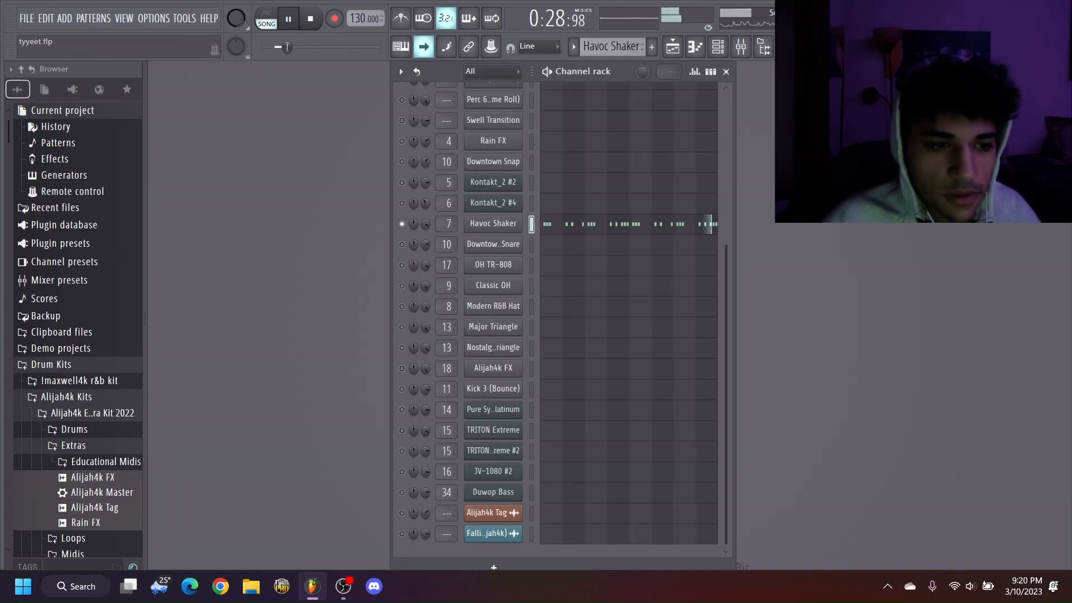
Step: Enable the Downtown Snare channel, mute Havoc Shaker so only the snare is active, and pause playback
{"action": "left_click", "coordinate": [403, 246]}
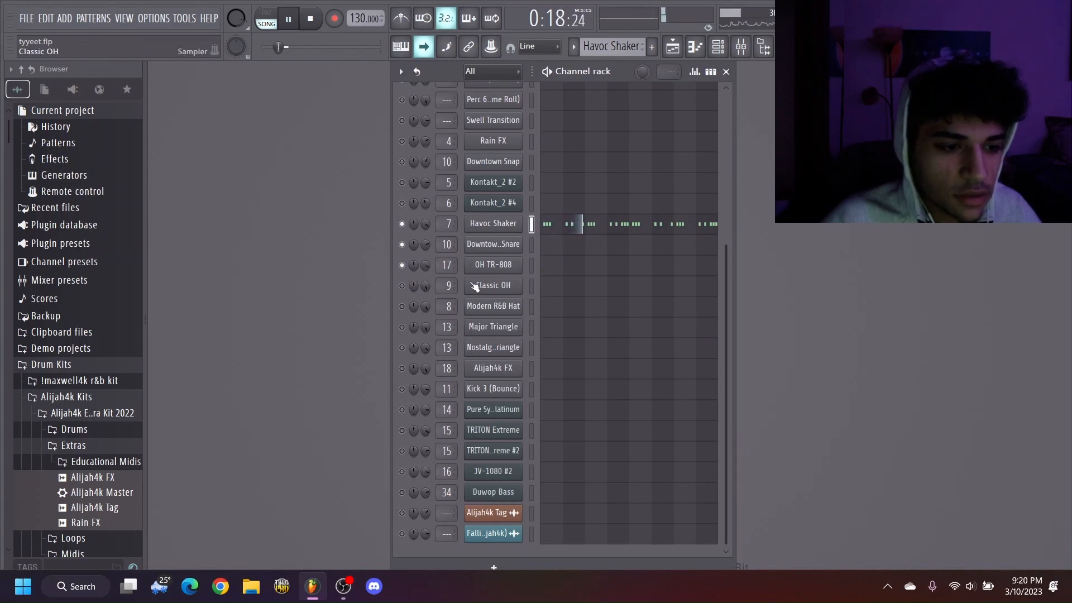
{"action": "left_click", "coordinate": [402, 246]}
{"action": "left_click", "coordinate": [402, 224]}
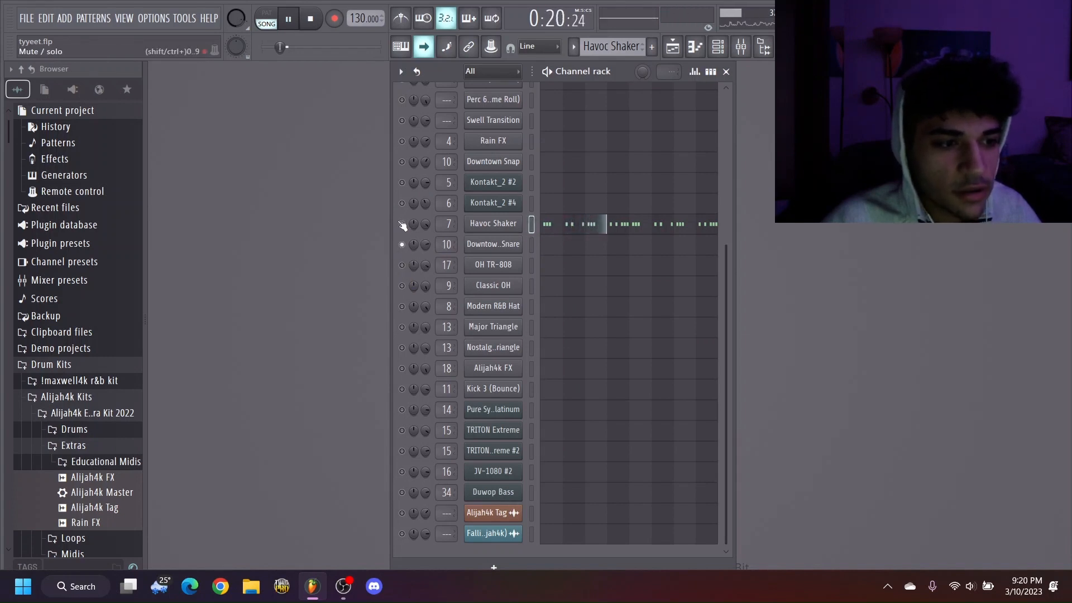
{"action": "left_click", "coordinate": [289, 20]}
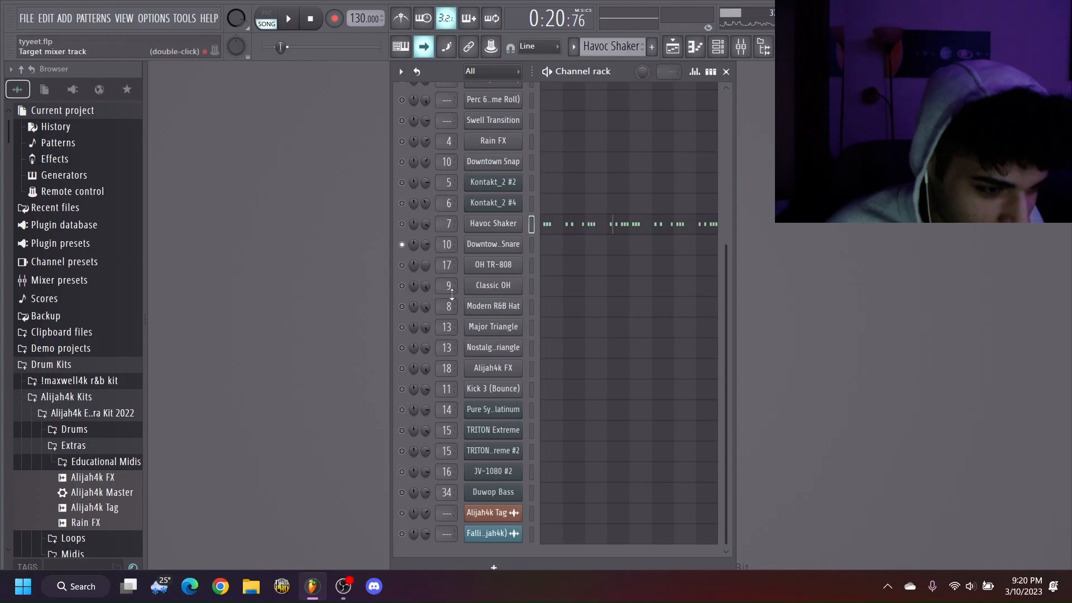
Step: Move the song position to bar 9 in the playlist and start playback of the looped section
{"action": "scroll", "coordinate": [565, 437], "scroll_direction": "up", "scroll_amount": 3}
{"action": "scroll", "coordinate": [564, 435], "scroll_direction": "up", "scroll_amount": 3}
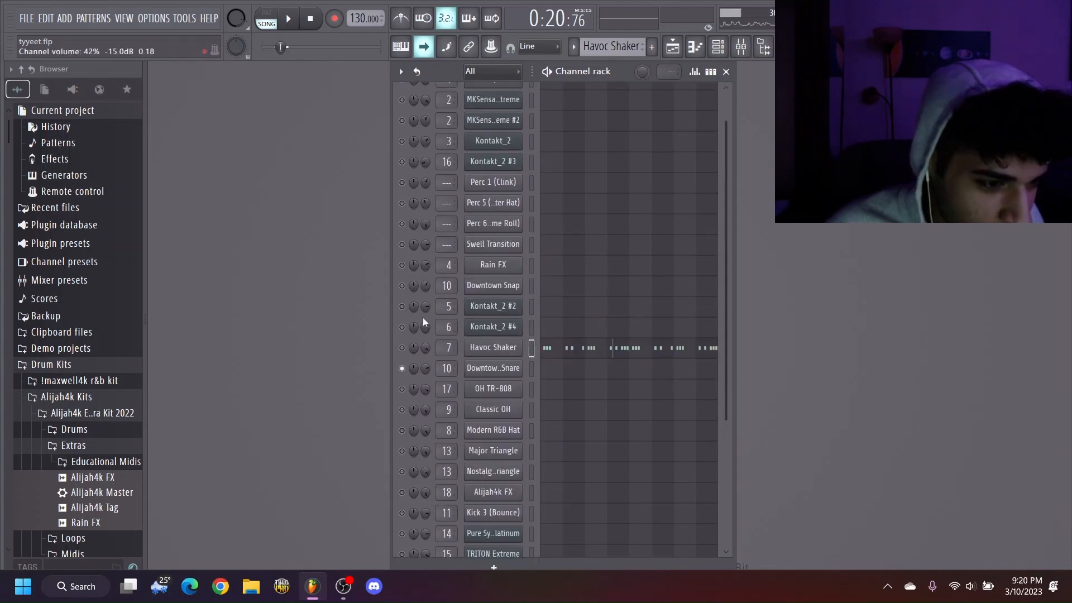
{"action": "left_click", "coordinate": [672, 47]}
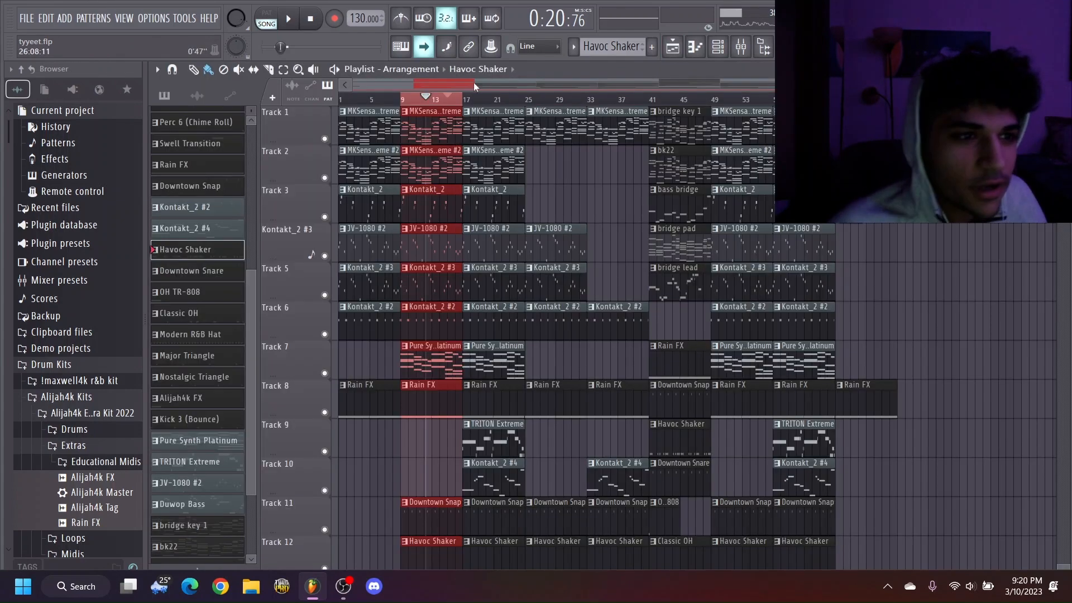
{"action": "left_click", "coordinate": [402, 101]}
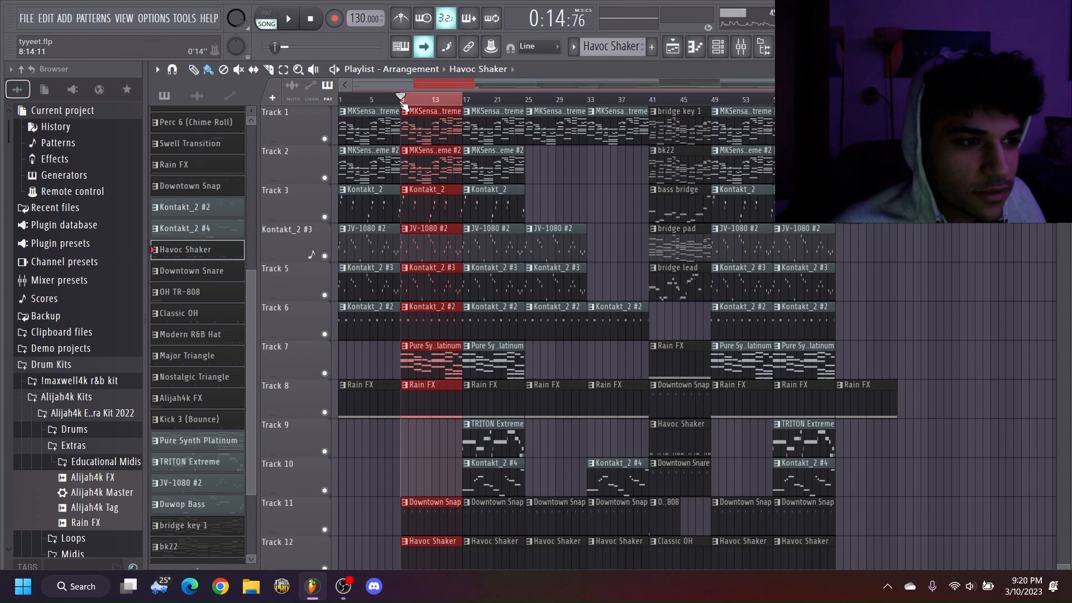
{"action": "left_click", "coordinate": [296, 19]}
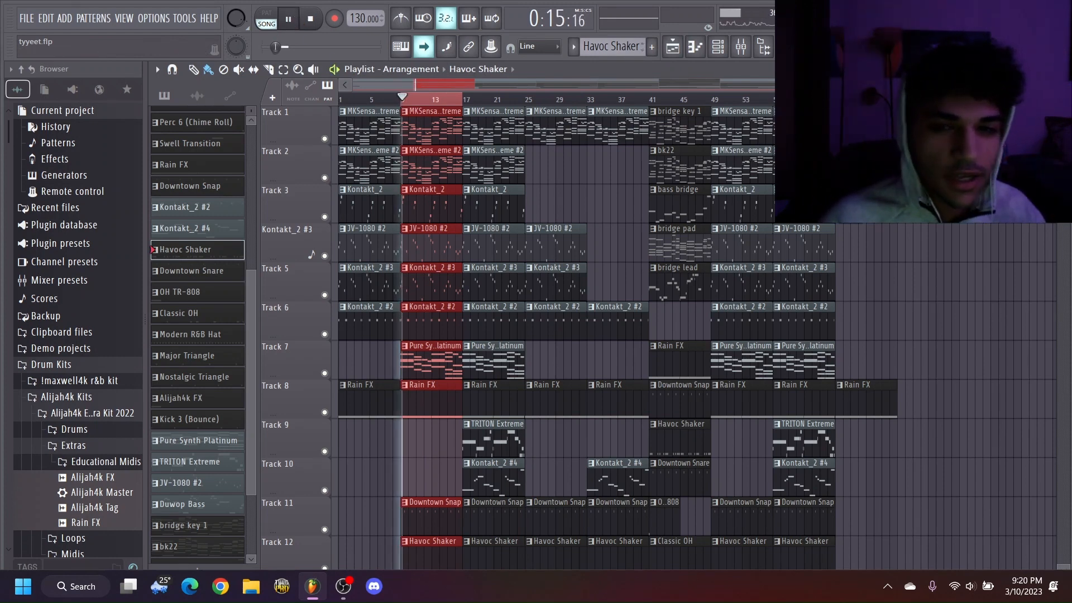
Step: Enable the Downtown Snap channel, select the Downtown Snap pattern, and inspect its notes closely in the piano roll
{"action": "left_click", "coordinate": [1061, 69]}
{"action": "left_click", "coordinate": [672, 47]}
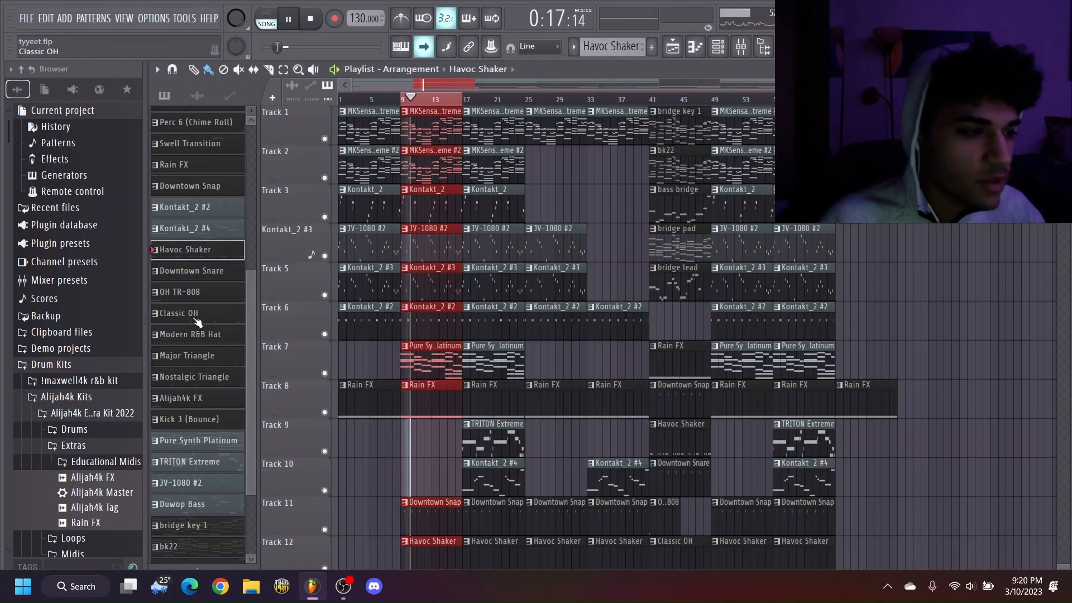
{"action": "scroll", "coordinate": [185, 323], "scroll_direction": "up", "scroll_amount": 2}
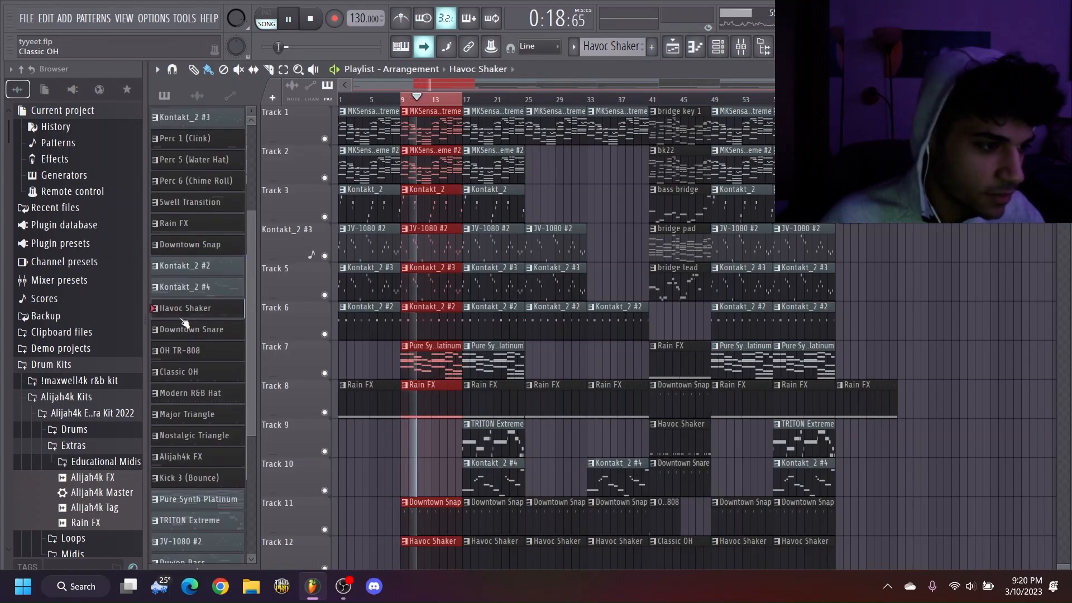
{"action": "left_click", "coordinate": [185, 244]}
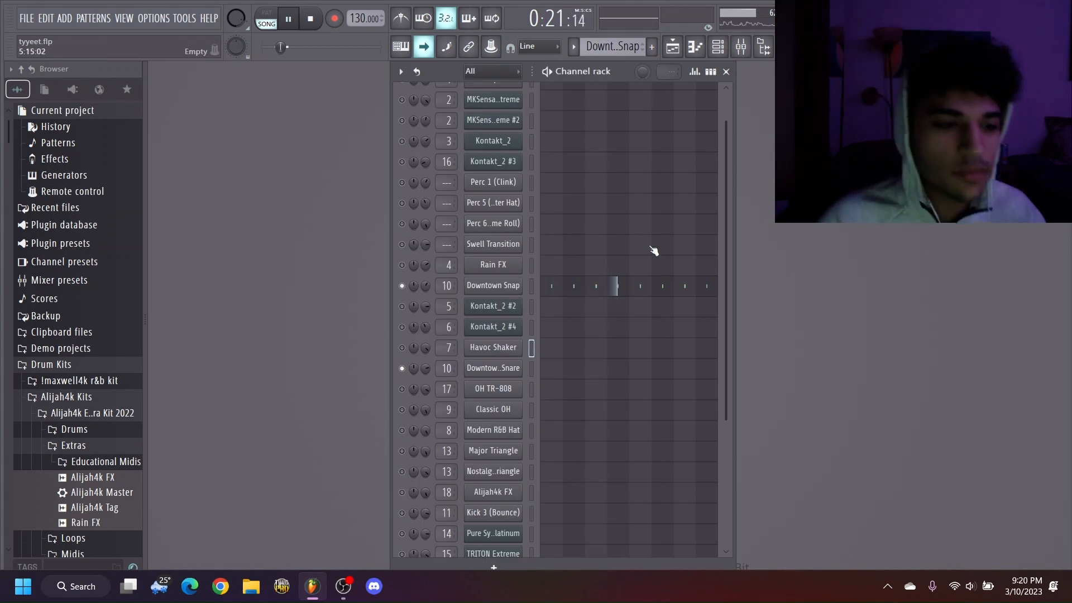
{"action": "left_click", "coordinate": [651, 288]}
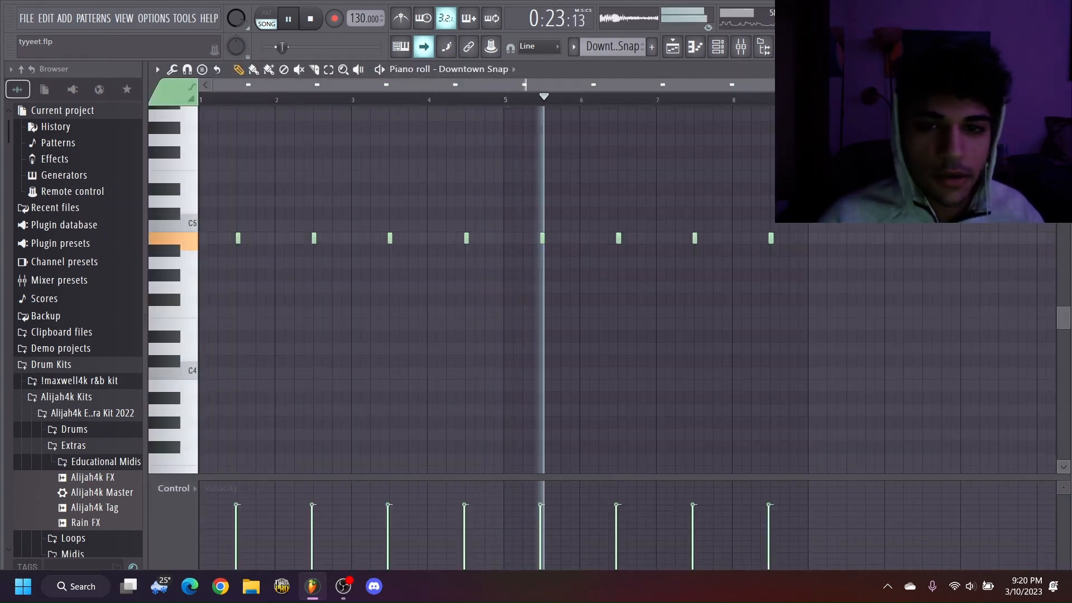
{"action": "left_click_drag", "start_coordinate": [990, 86], "coordinate": [682, 124]}
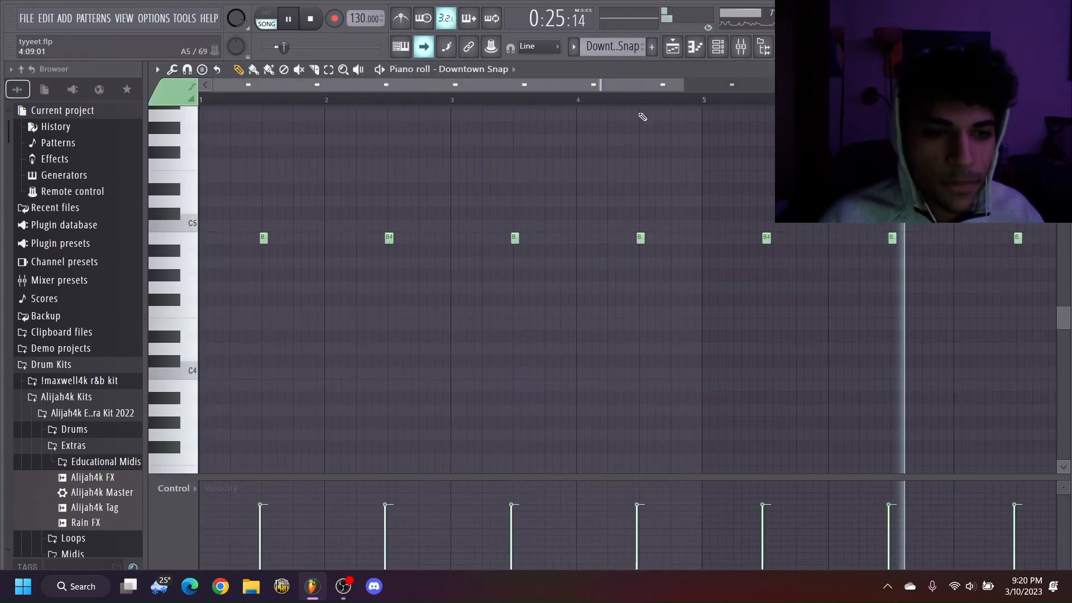
Step: Follow the Downtown Snap notes through the end of the pattern, replay them from bar 9, and pause playback
{"action": "left_click", "coordinate": [715, 85]}
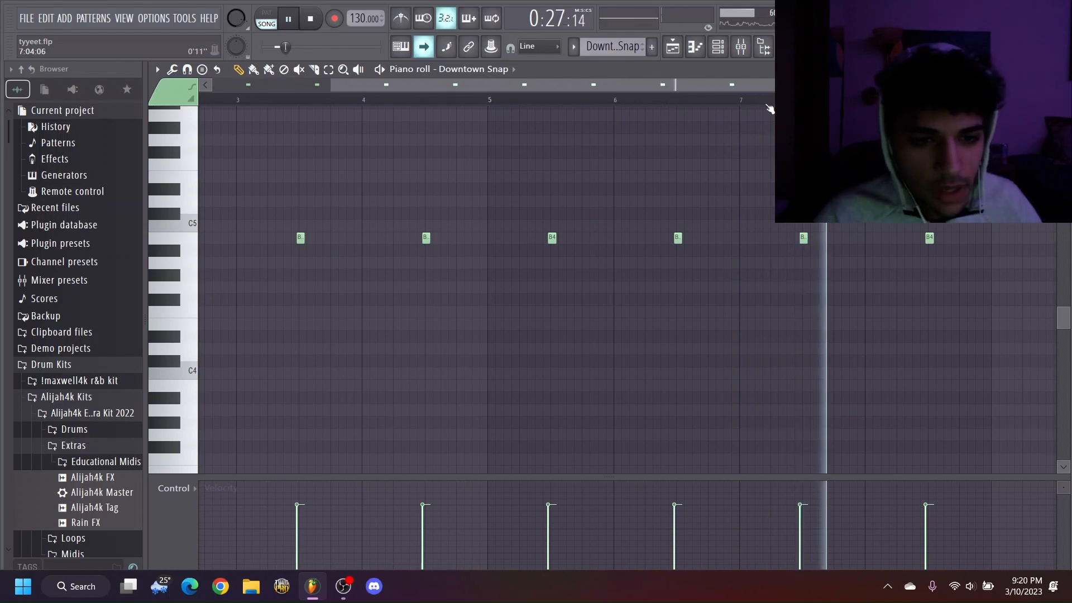
{"action": "key", "text": "space"}
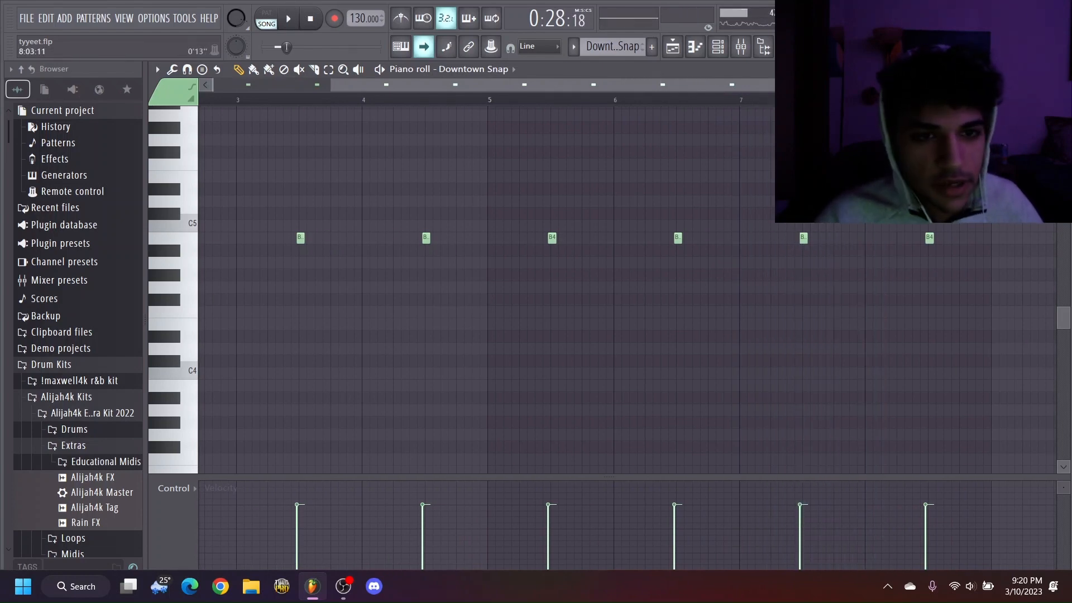
{"action": "scroll", "coordinate": [763, 244], "scroll_direction": "up", "scroll_amount": 5}
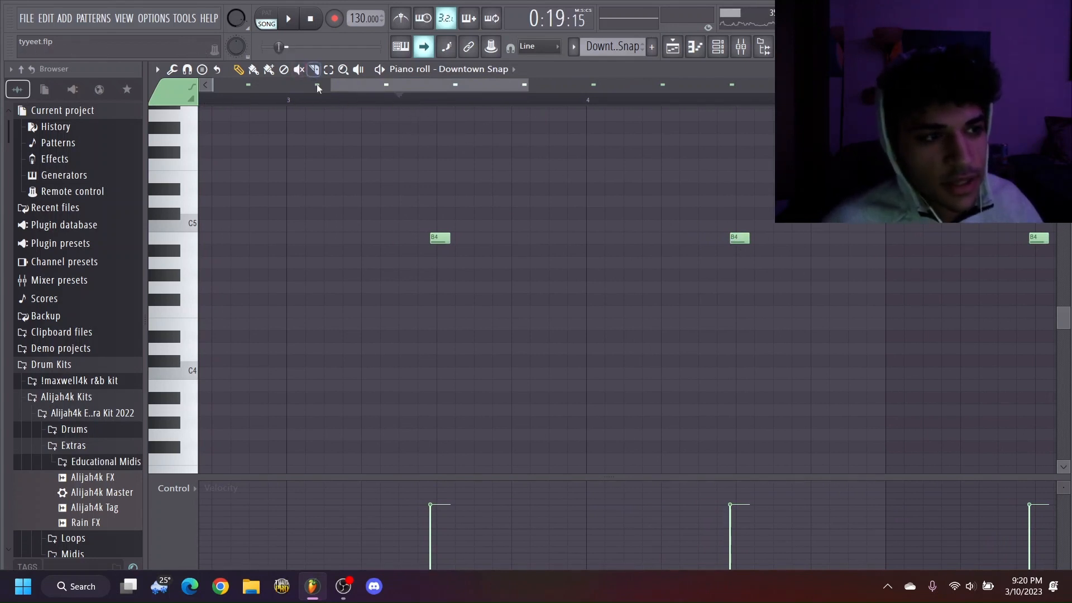
{"action": "left_click", "coordinate": [357, 70]}
{"action": "left_click", "coordinate": [370, 84]}
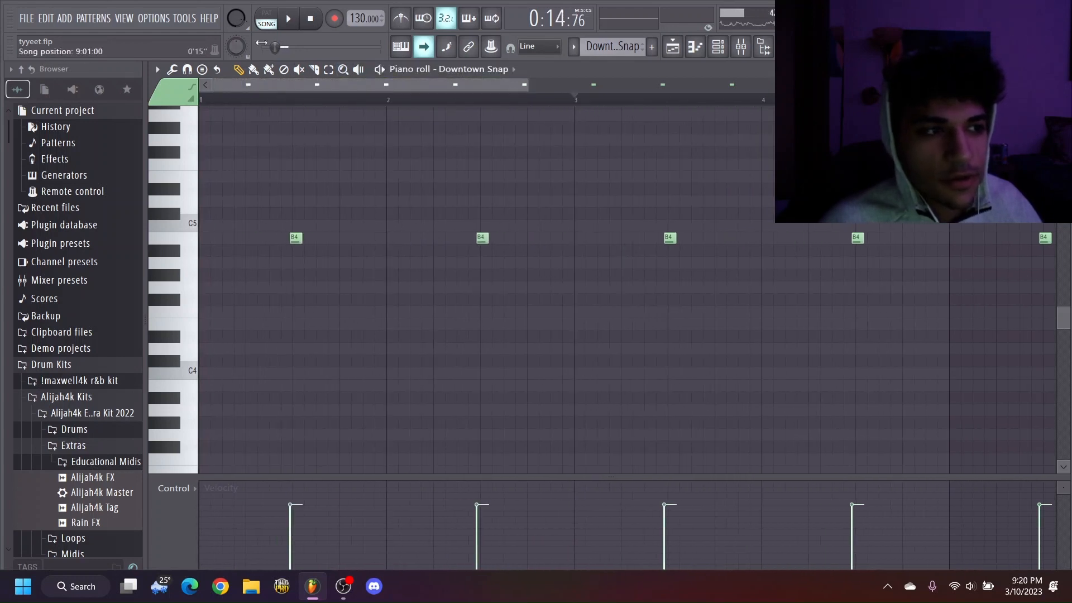
{"action": "left_click", "coordinate": [288, 22]}
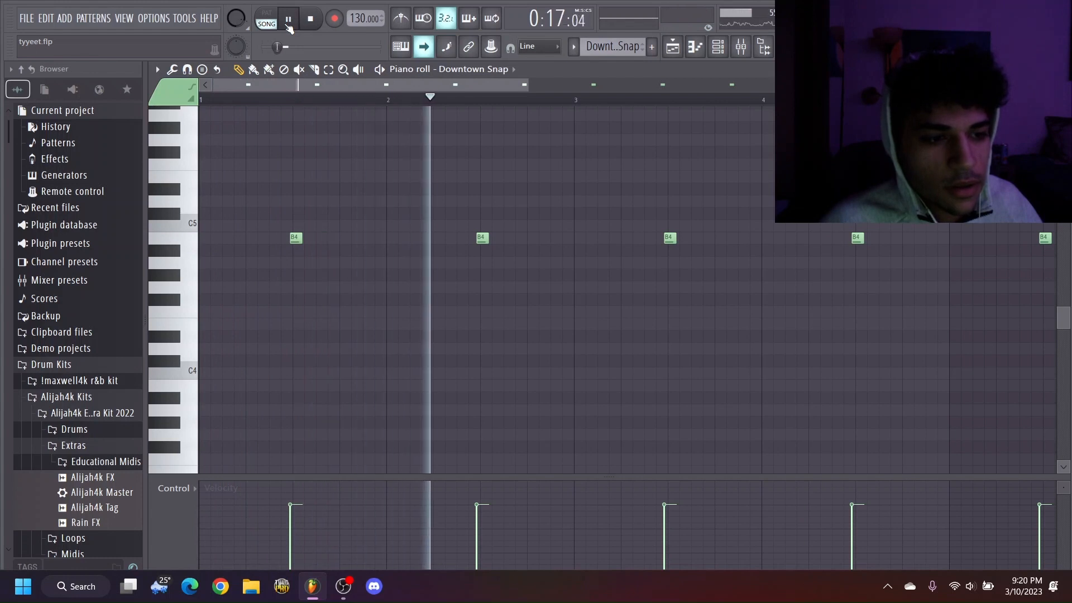
{"action": "left_click", "coordinate": [289, 22]}
Step: Isolate the OH TR-808 channel, play the looped section from bar 9 to hear it alone, and pause playback
{"action": "key", "text": "F7"}
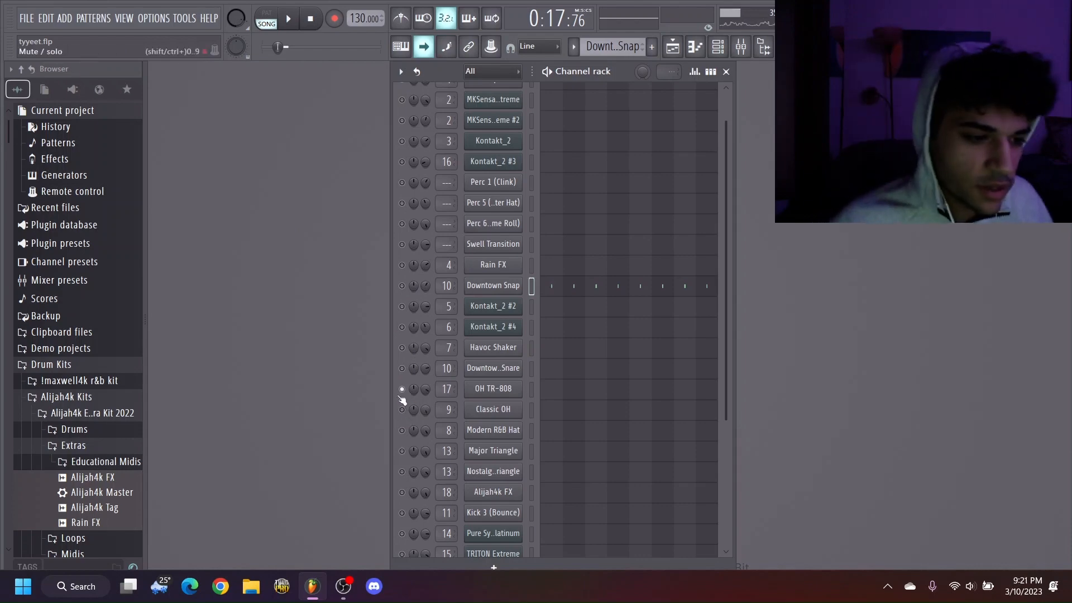
{"action": "left_click", "coordinate": [673, 48]}
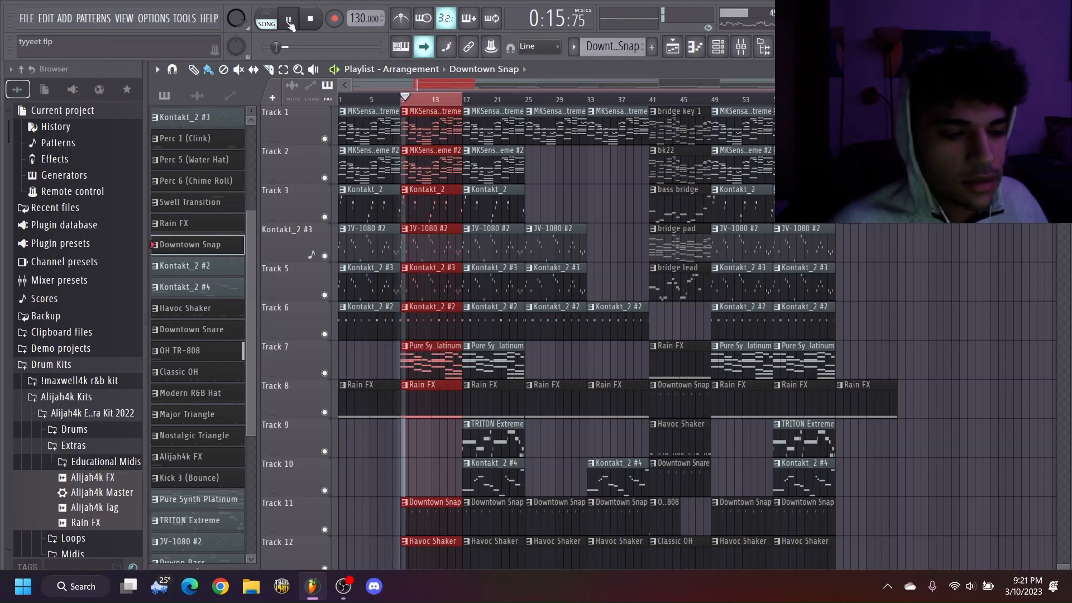
{"action": "key", "text": "F5"}
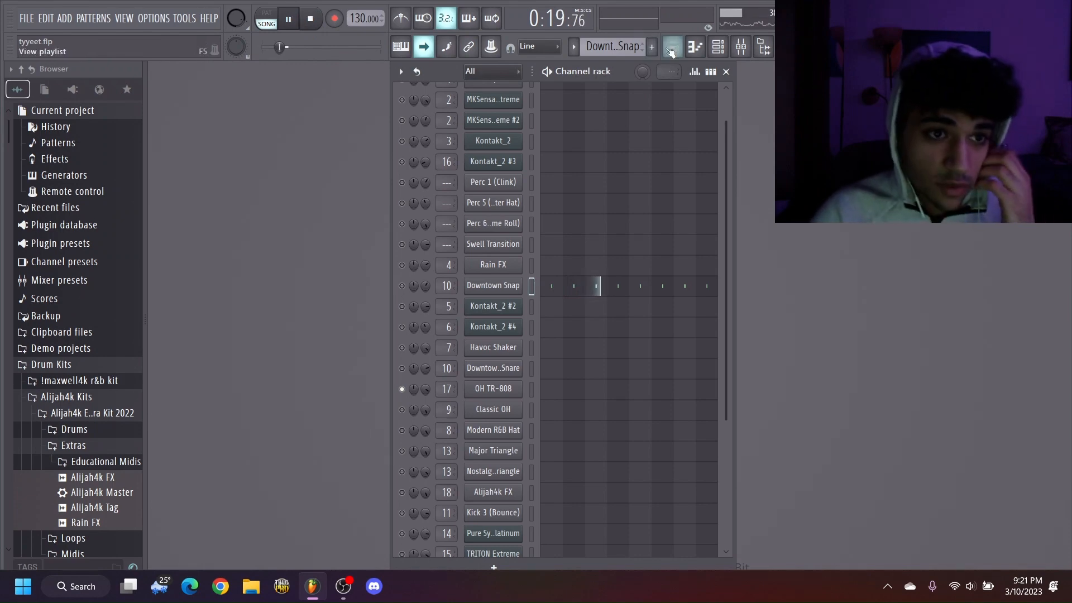
{"action": "key", "text": "F5"}
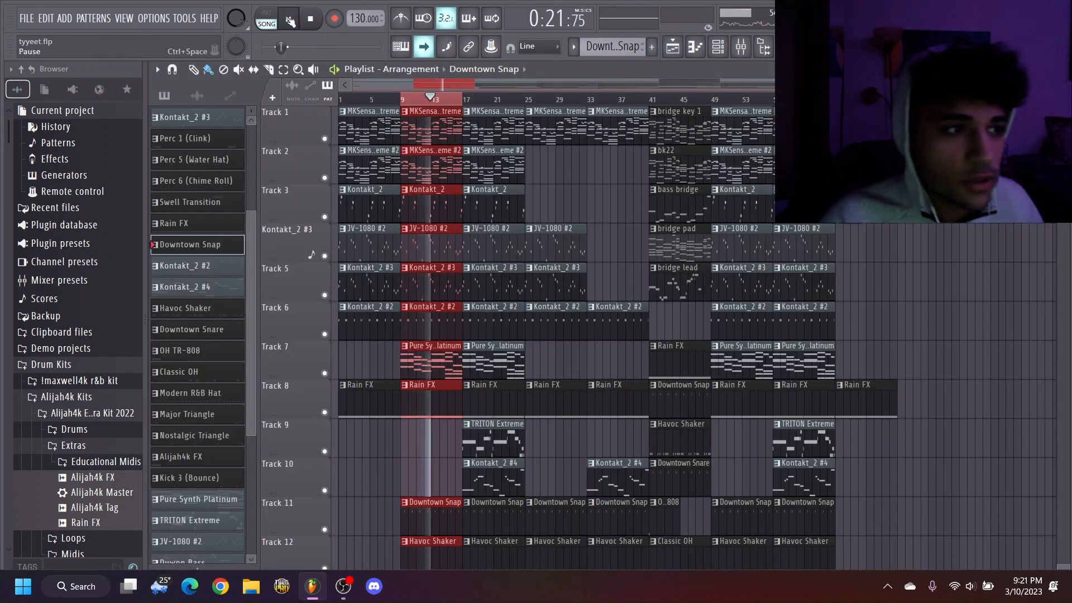
{"action": "key", "text": "space"}
Step: Isolate the Classic OH channel, resume playback, and follow the Classic OH pattern's notes in the piano roll before pausing
{"action": "key", "text": "F5"}
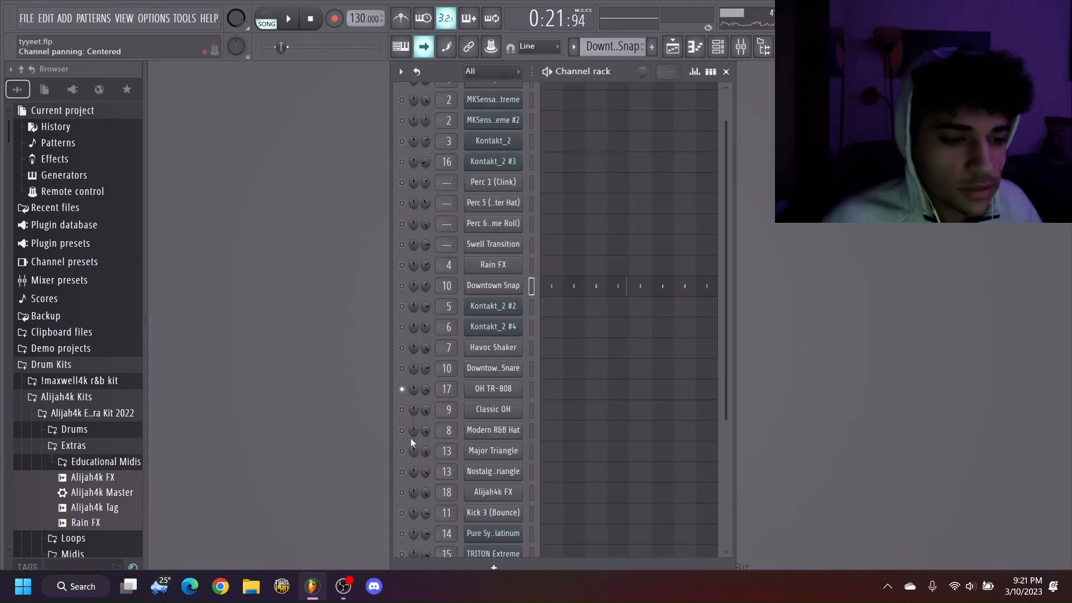
{"action": "left_click", "coordinate": [288, 22]}
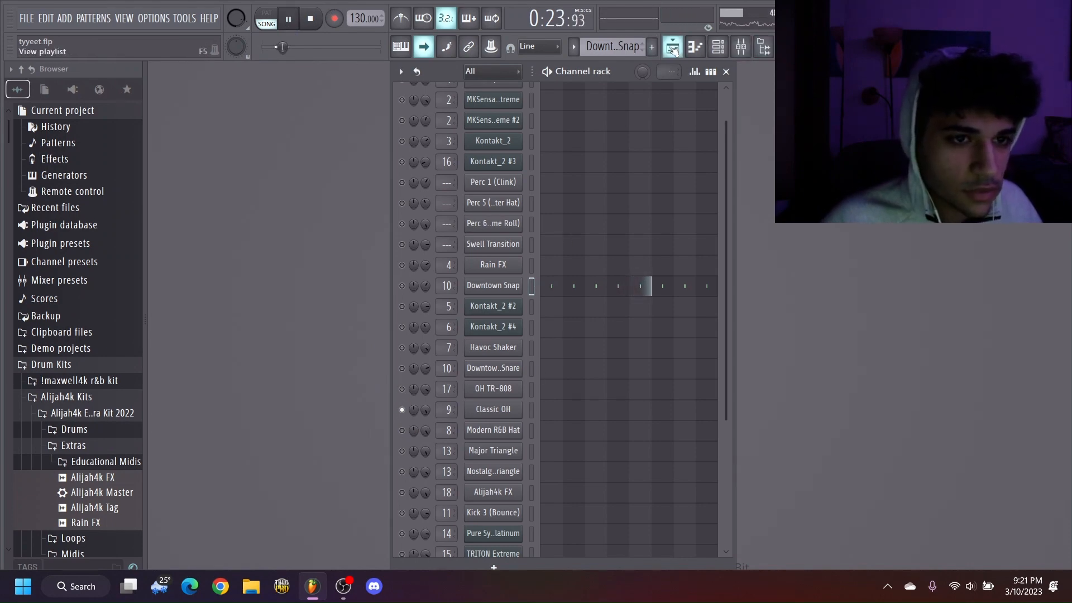
{"action": "left_click", "coordinate": [673, 48]}
{"action": "left_click", "coordinate": [195, 371]}
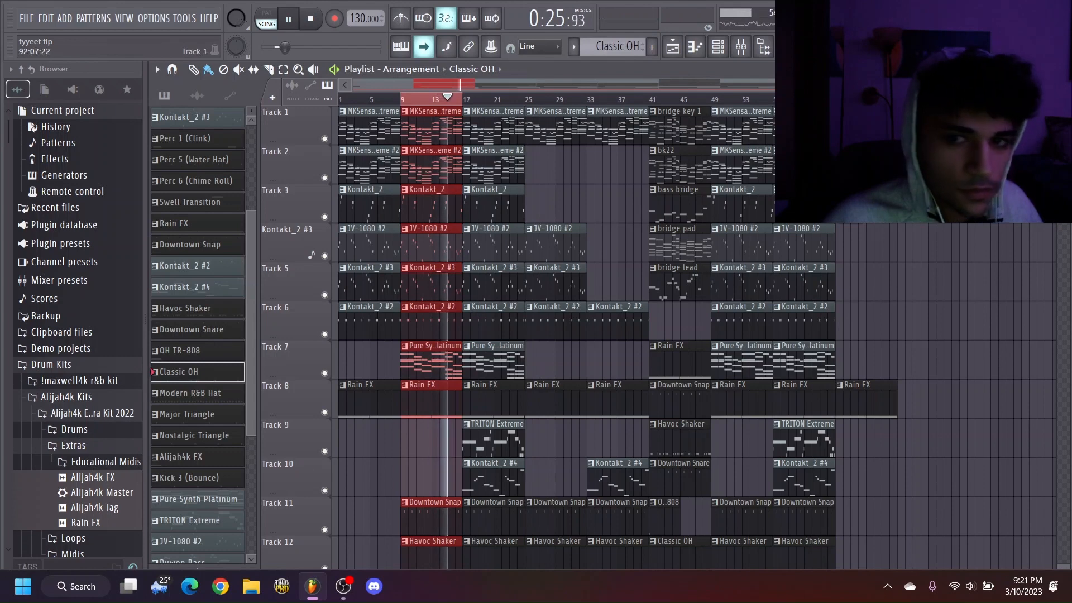
{"action": "key", "text": "F5"}
{"action": "key", "text": "F7"}
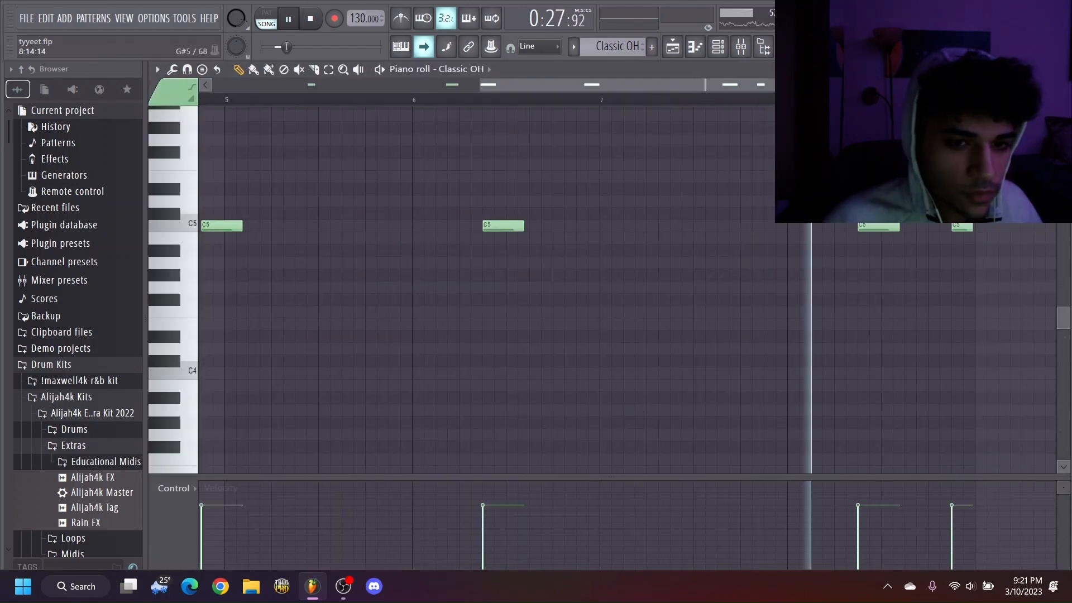
{"action": "key", "text": "space"}
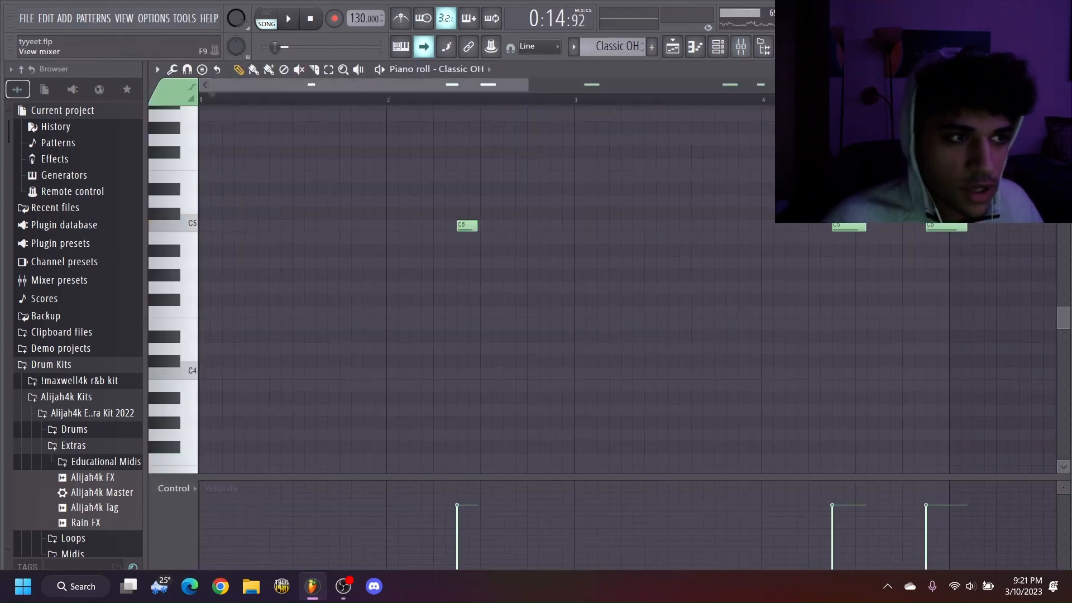
Step: Enable Perc 1 (Clink), Perc 5 (Water Hat), Downtown Snap, Havoc Shaker, Downtown Snare and OH TR-808 alongside Classic OH, and play from bar 9
{"action": "key", "text": "F7"}
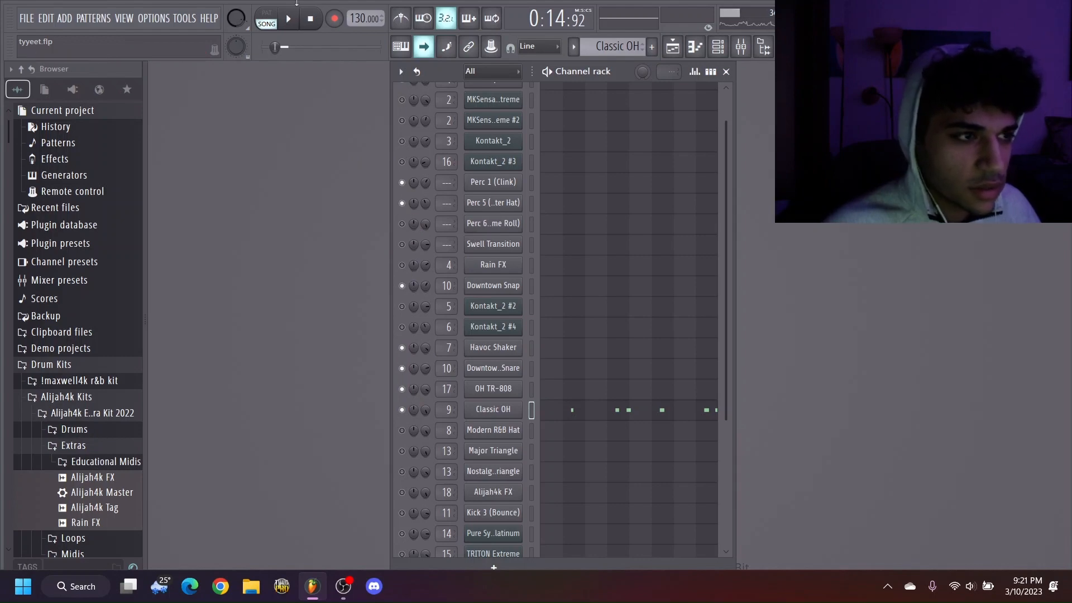
{"action": "left_click", "coordinate": [671, 48]}
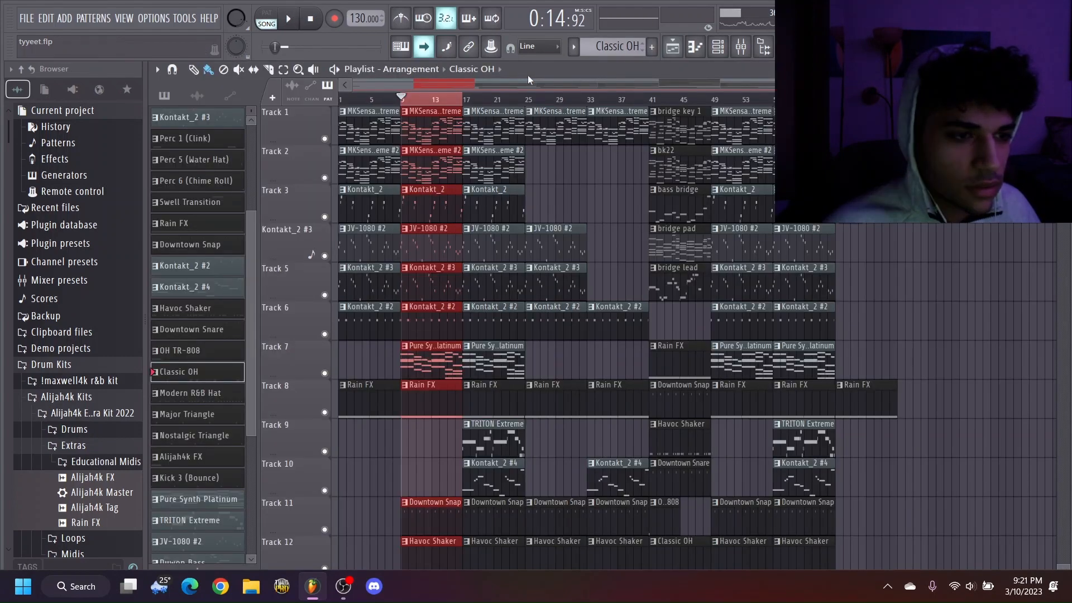
{"action": "left_click", "coordinate": [292, 20]}
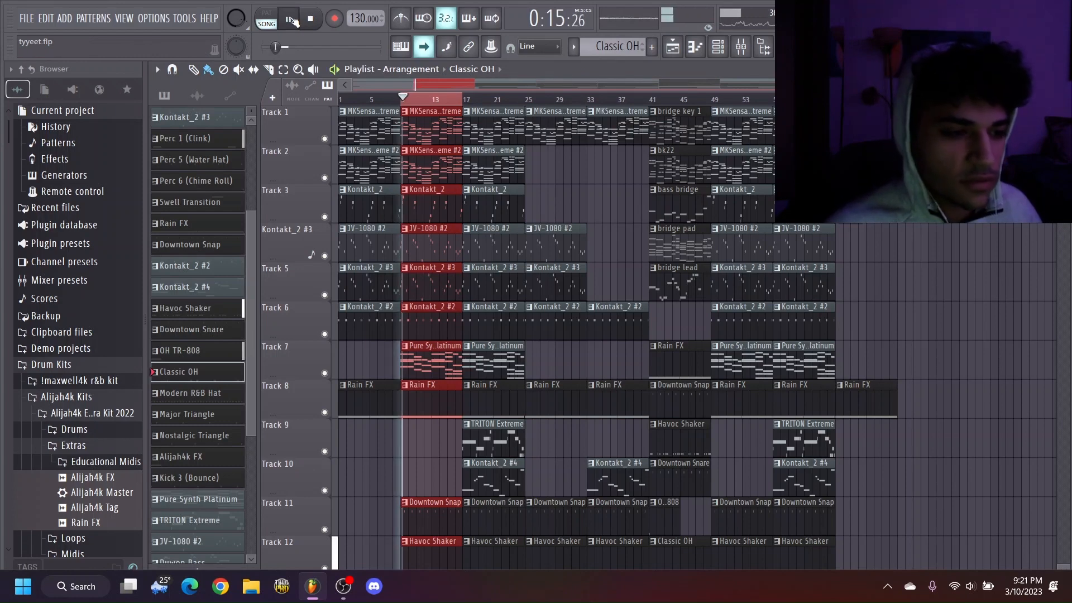
{"action": "left_click", "coordinate": [403, 99]}
{"action": "key", "text": "F6"}
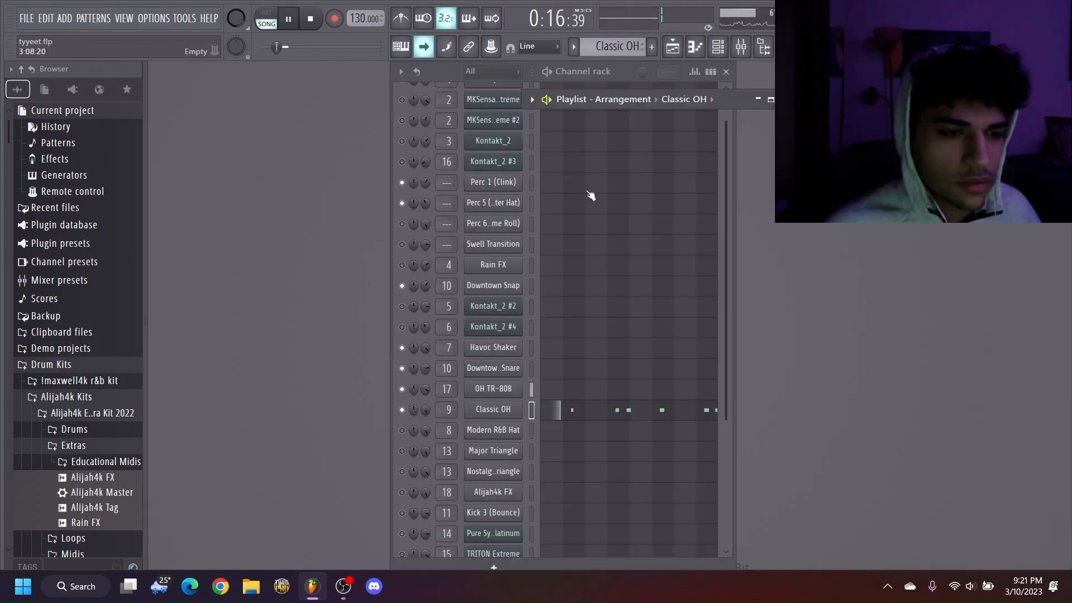
{"action": "left_click", "coordinate": [681, 49]}
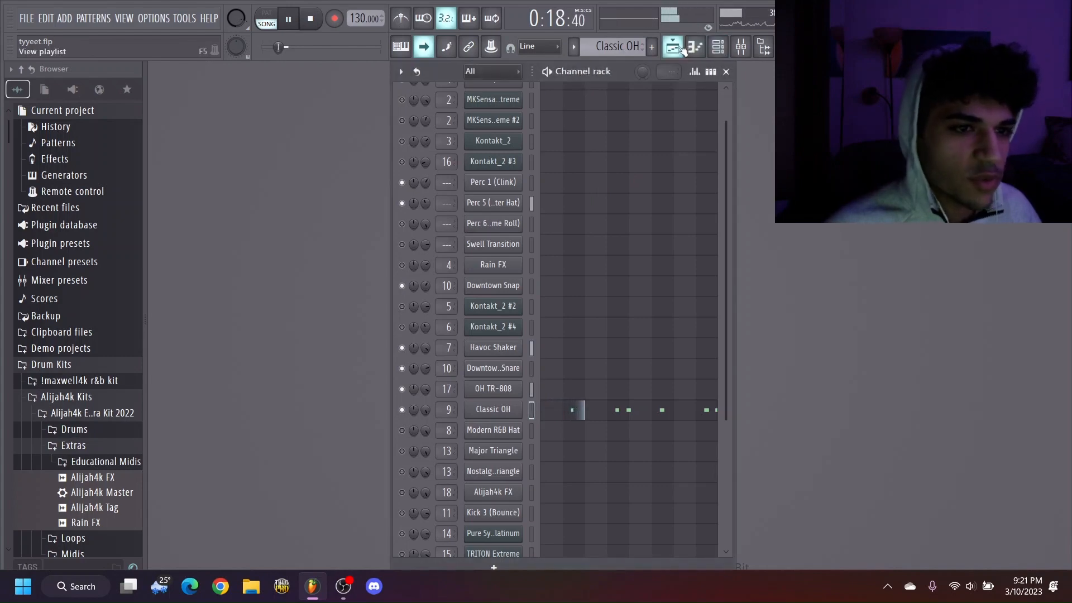
{"action": "left_click", "coordinate": [682, 50]}
{"action": "left_click", "coordinate": [771, 99]}
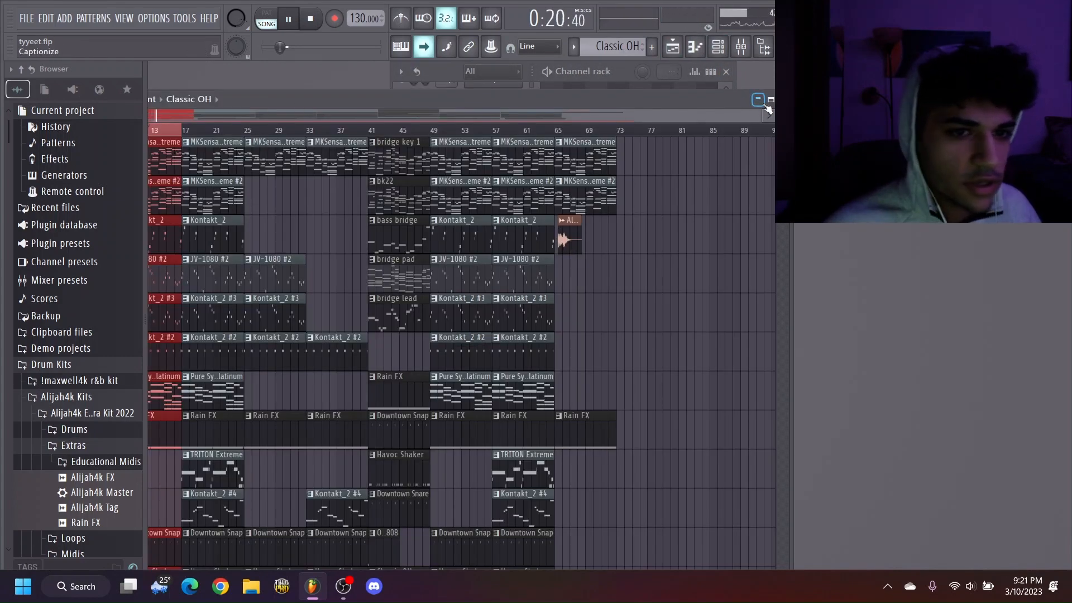
{"action": "left_click", "coordinate": [770, 100]}
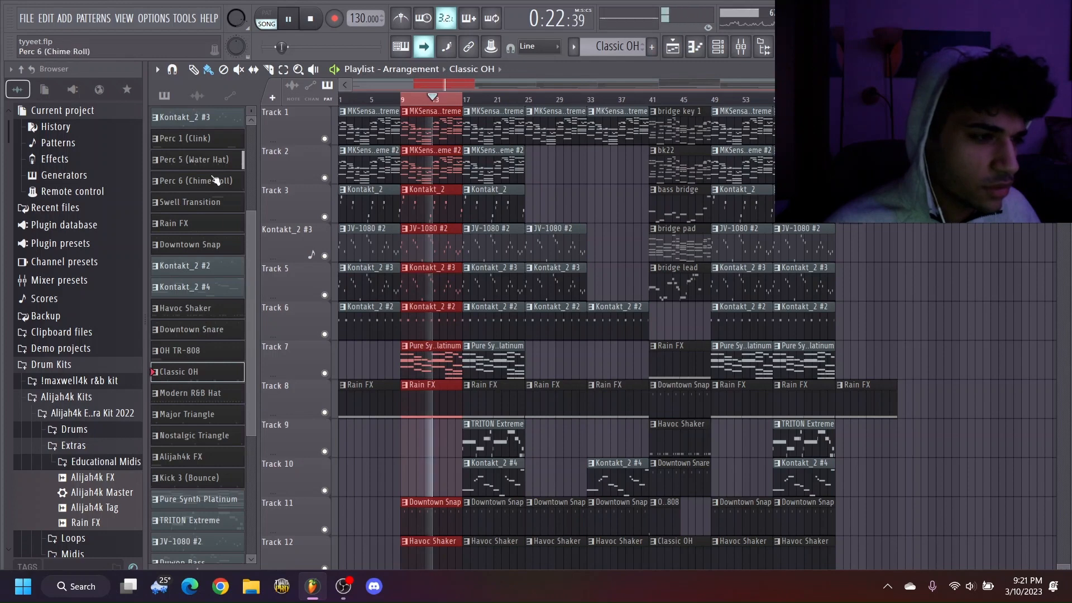
Step: Select the Perc 1 (Clink) pattern, view all its notes across eight bars in the piano roll, and pause playback
{"action": "left_click", "coordinate": [225, 137]}
{"action": "key", "text": "F5"}
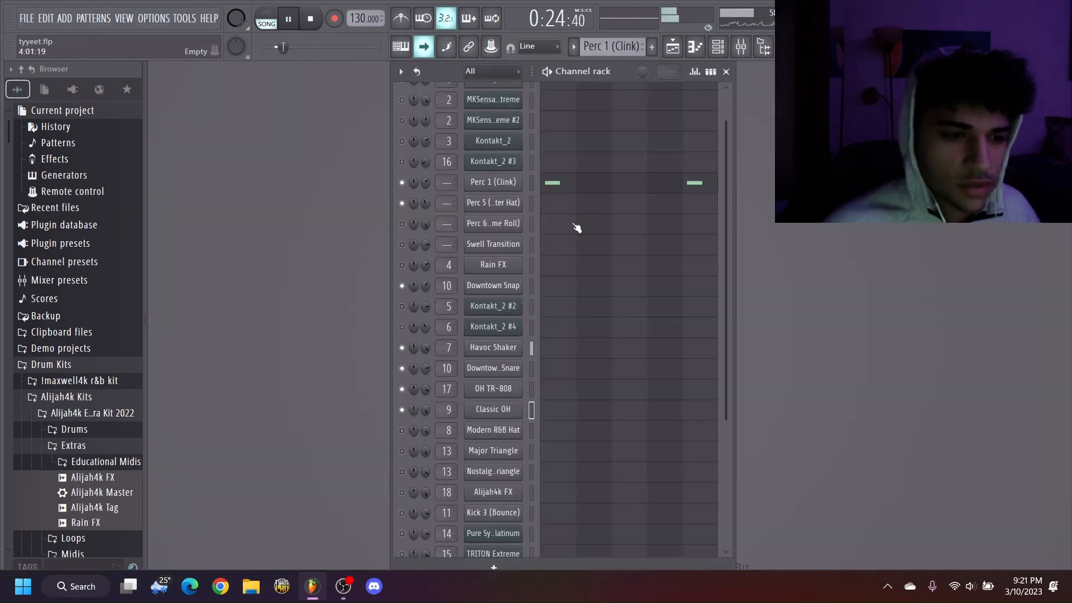
{"action": "left_click", "coordinate": [569, 183]}
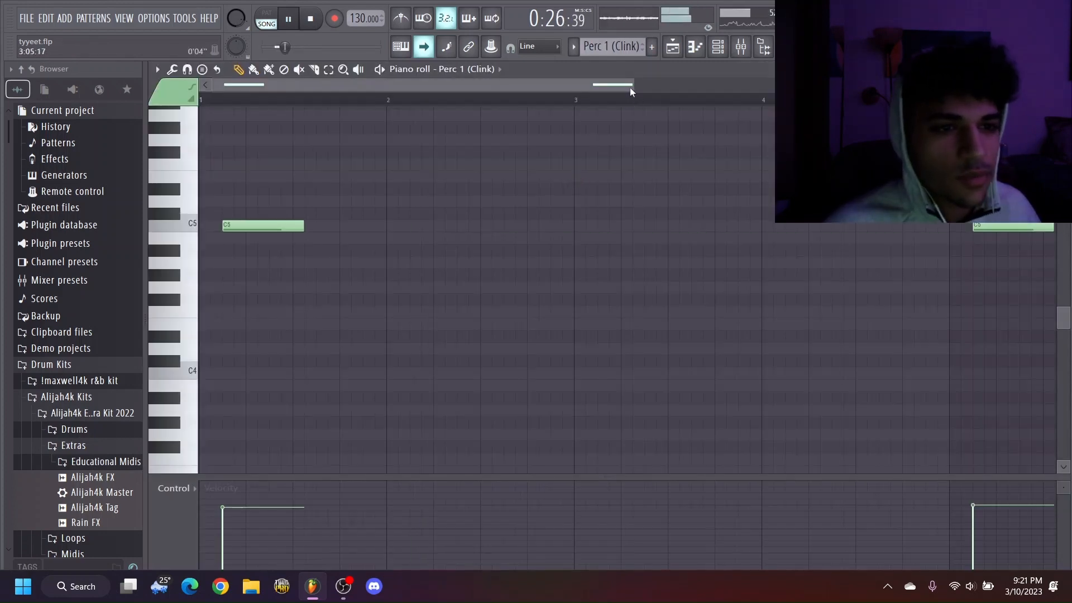
{"action": "left_click_drag", "start_coordinate": [631, 90], "coordinate": [1055, 87]}
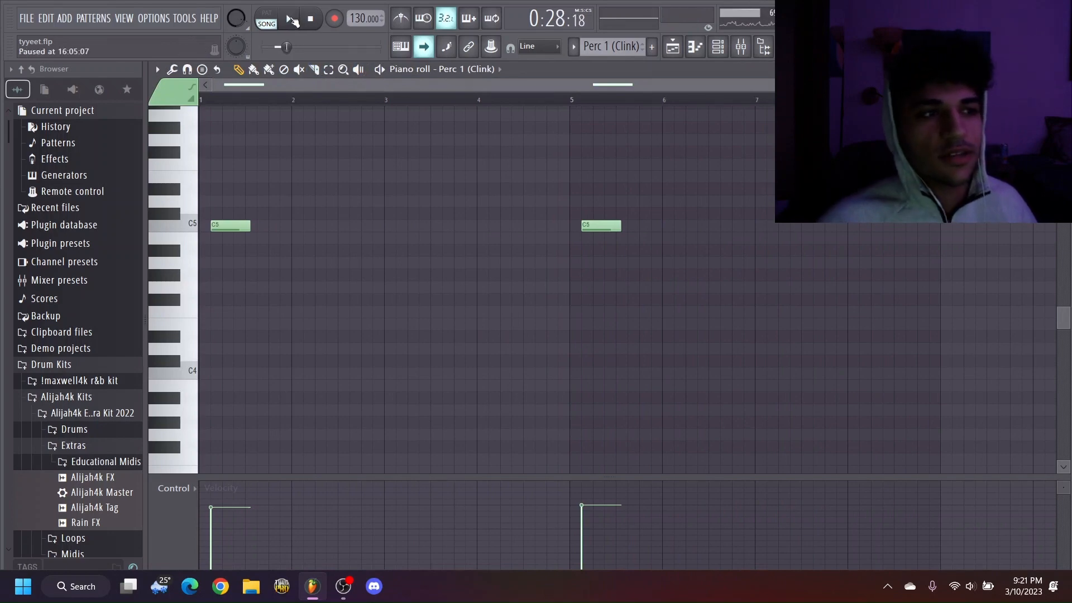
{"action": "key", "text": "F7"}
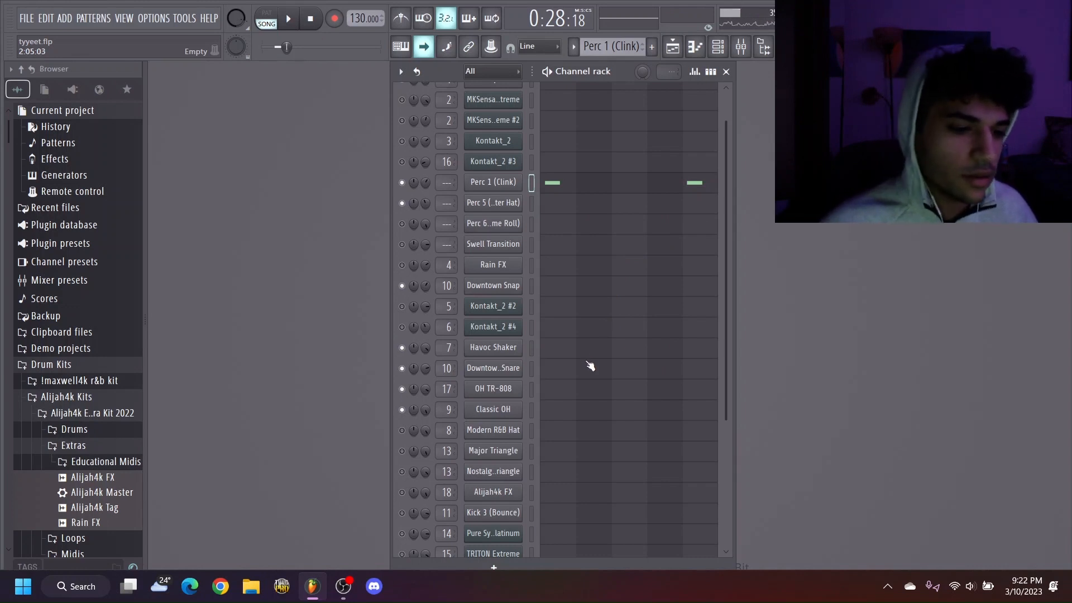
Step: Enable the Modern R&B Hat, Major Triangle and Nostalgic Triangle channels and play the looped section from bar 9
{"action": "scroll", "coordinate": [593, 364], "scroll_direction": "down", "scroll_amount": 3}
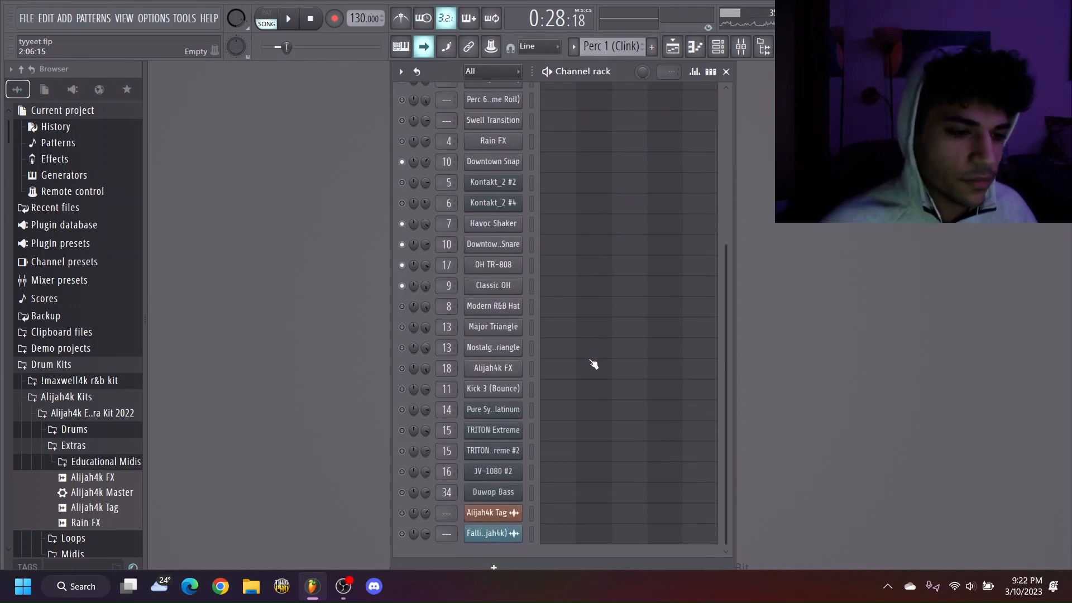
{"action": "scroll", "coordinate": [593, 364], "scroll_direction": "up", "scroll_amount": 2}
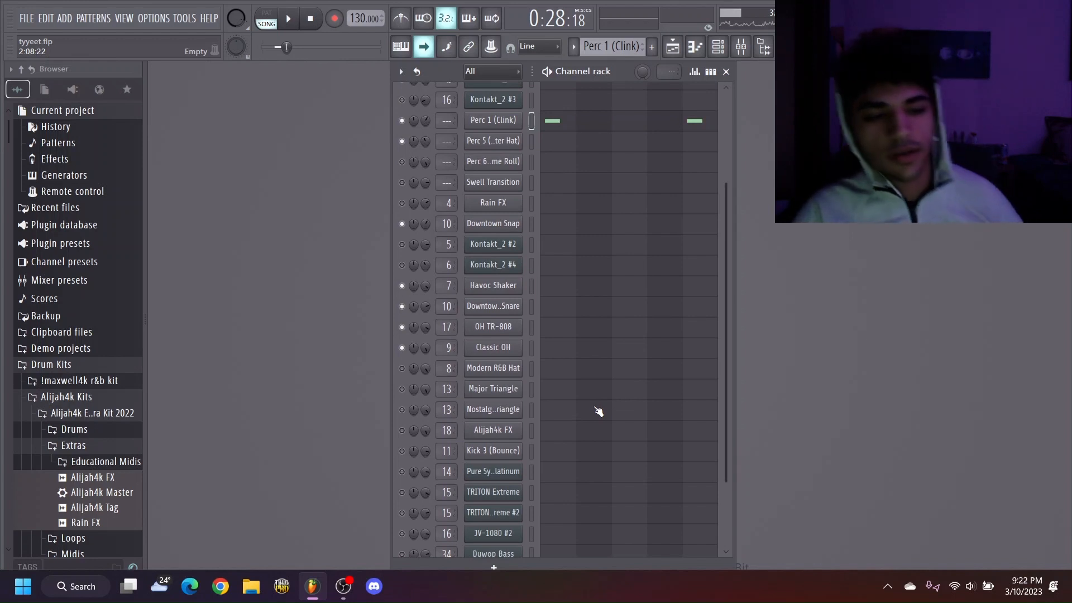
{"action": "scroll", "coordinate": [596, 409], "scroll_direction": "up", "scroll_amount": 3}
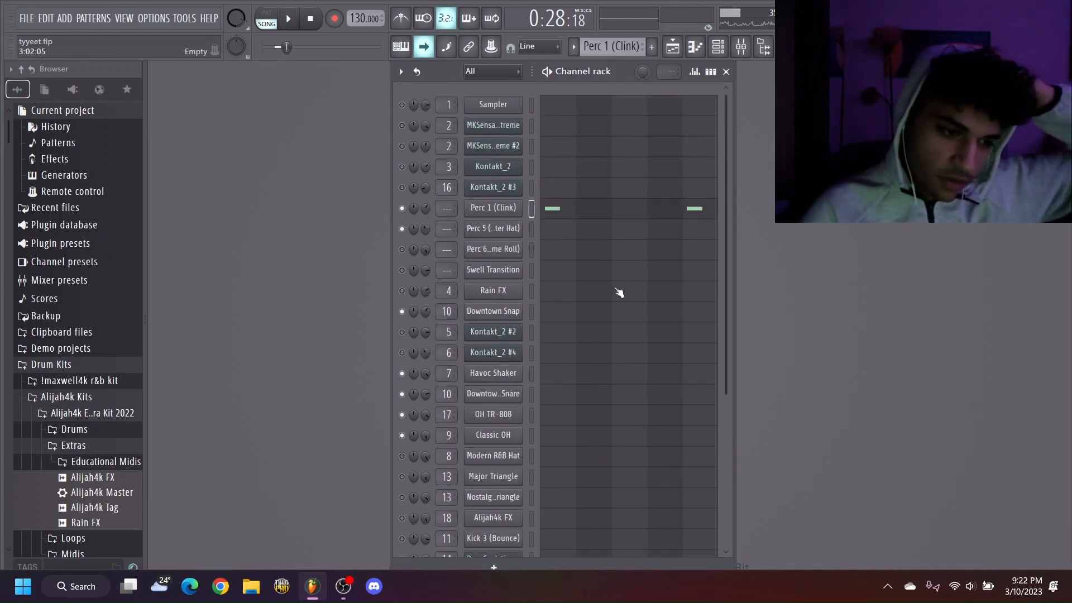
{"action": "scroll", "coordinate": [614, 302], "scroll_direction": "down", "scroll_amount": 3}
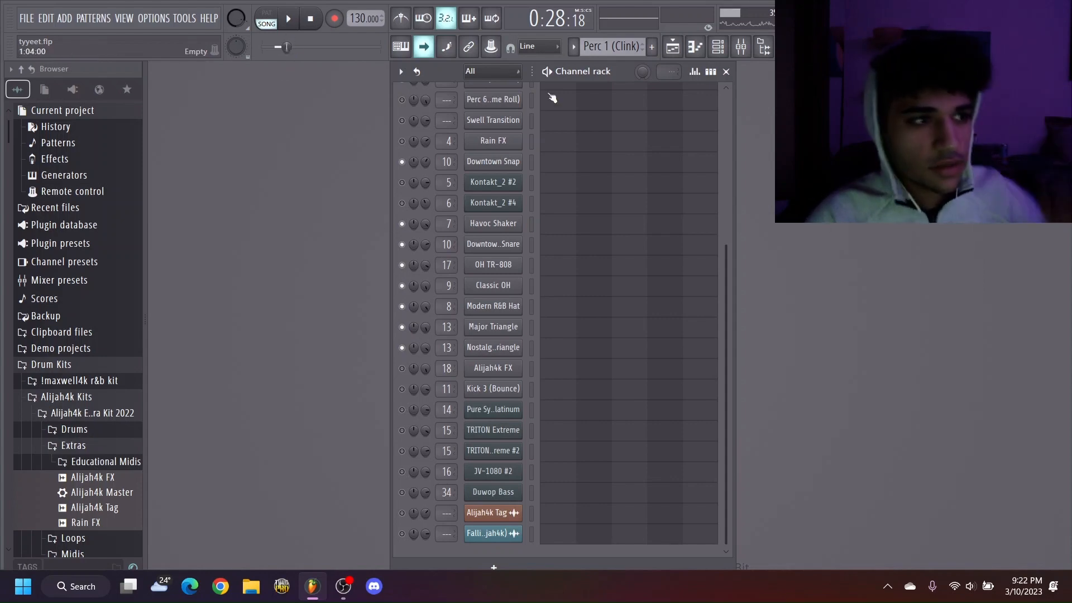
{"action": "left_click", "coordinate": [673, 47]}
{"action": "left_click", "coordinate": [403, 100]}
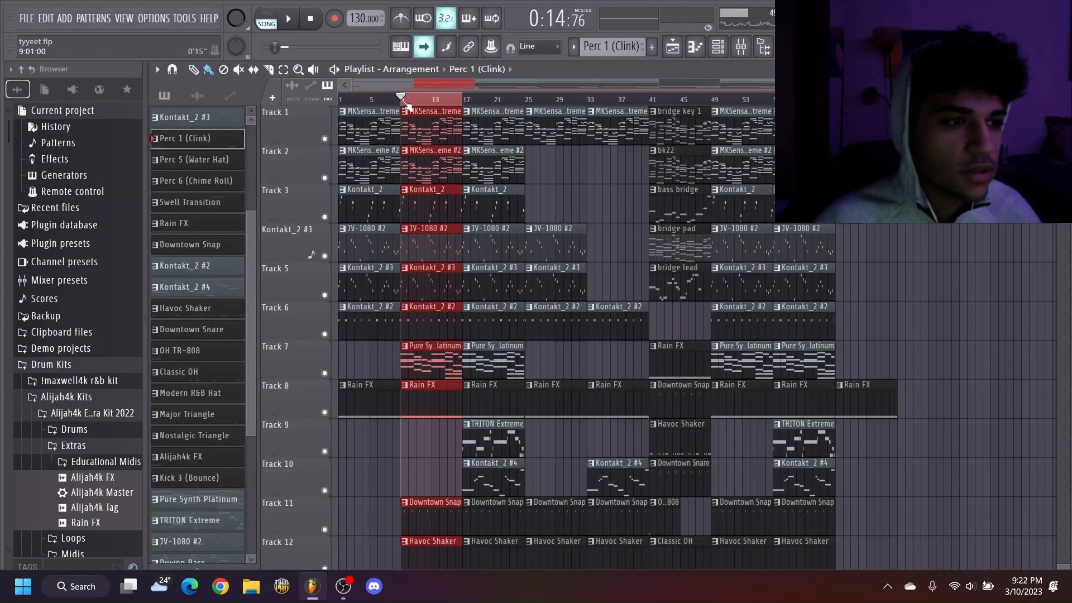
{"action": "left_click", "coordinate": [291, 20]}
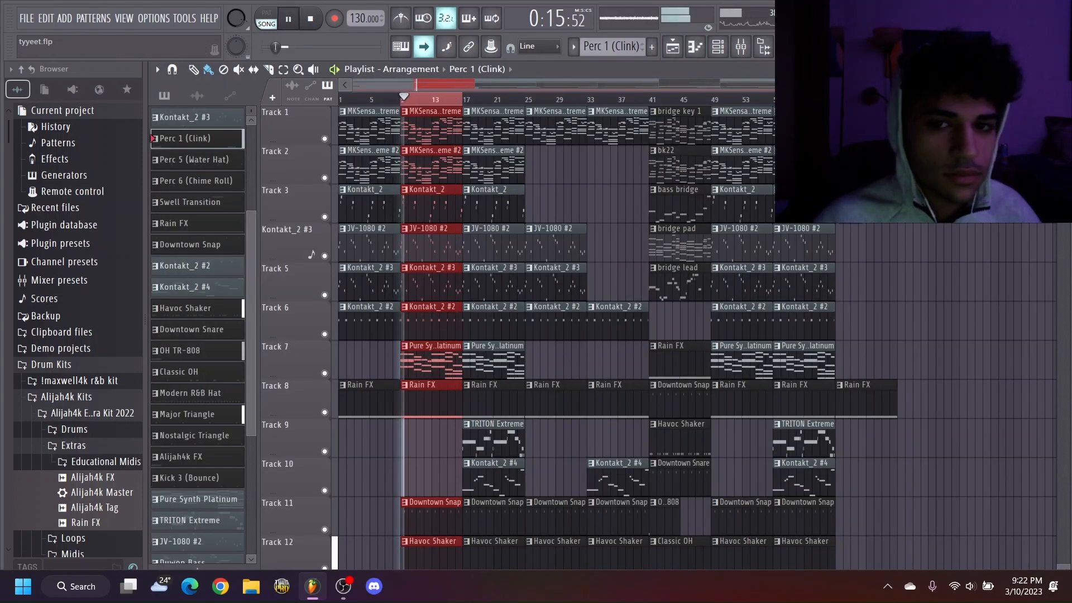
Step: Select the Major Triangle pattern, follow its notes in the piano roll during playback, and pause
{"action": "key", "text": "F5"}
{"action": "left_click", "coordinate": [673, 47]}
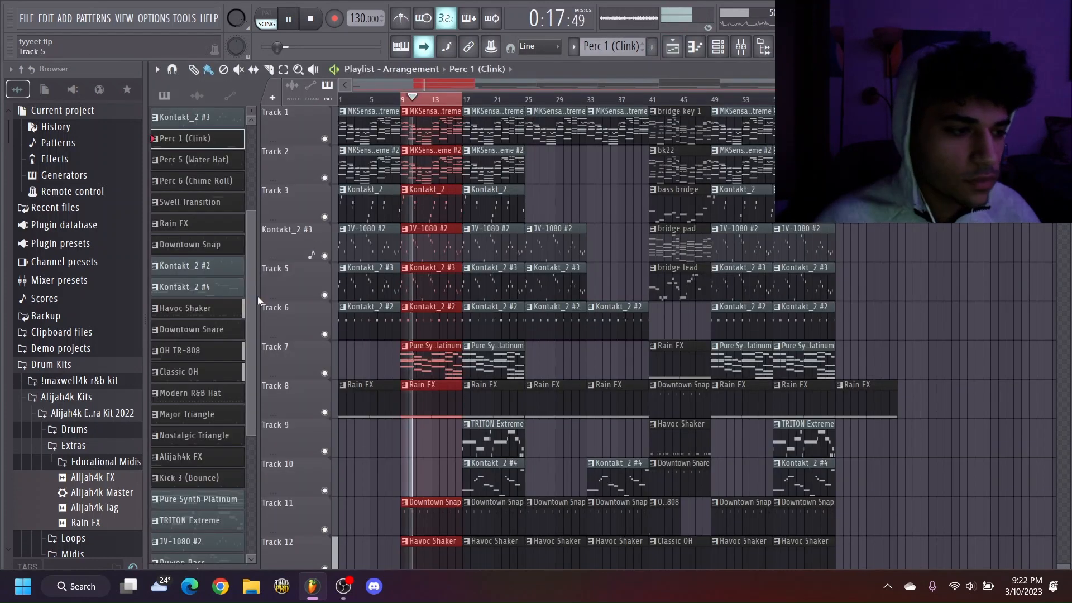
{"action": "scroll", "coordinate": [208, 369], "scroll_direction": "down", "scroll_amount": 5}
{"action": "left_click", "coordinate": [205, 361]}
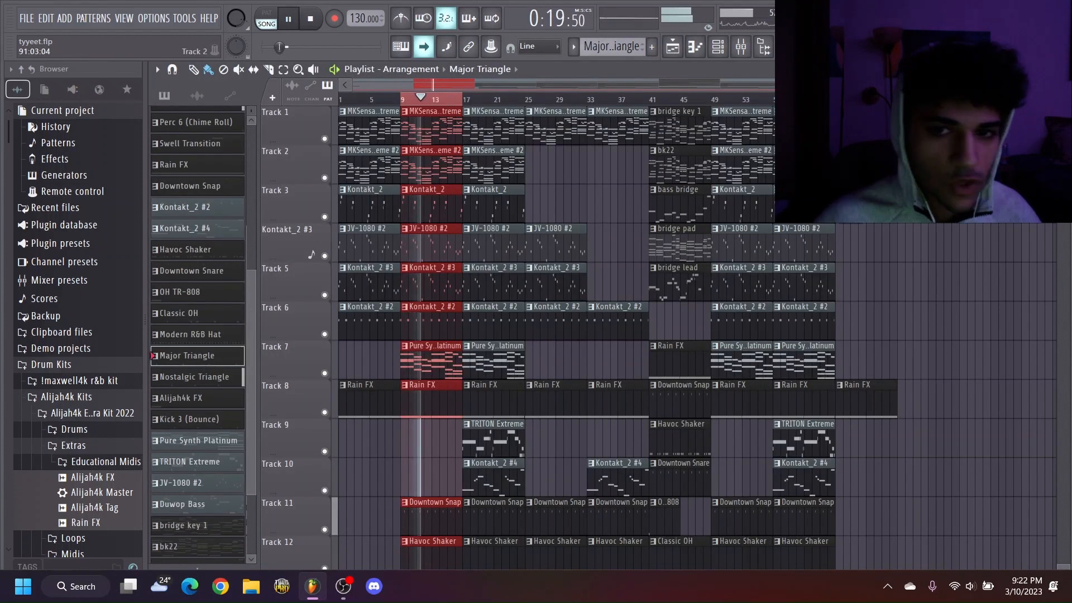
{"action": "key", "text": "F5"}
{"action": "key", "text": "F7"}
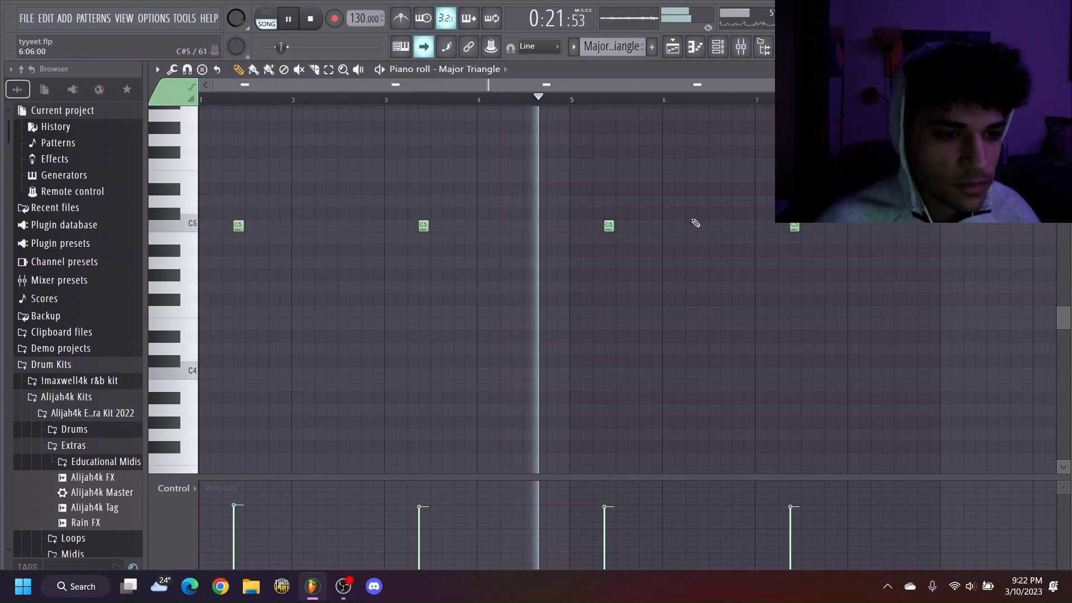
{"action": "left_click", "coordinate": [289, 22]}
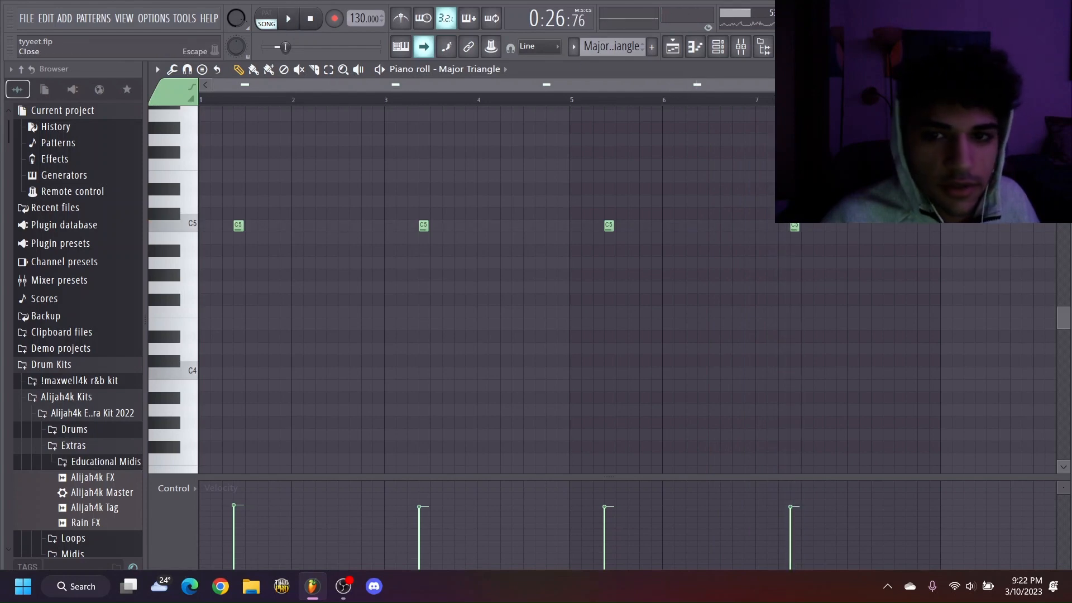
Step: Return to the playlist, move the playhead to bar 41, and solo Track 29 with the Falling Out audio clip
{"action": "left_click", "coordinate": [1065, 69]}
{"action": "left_click", "coordinate": [673, 47]}
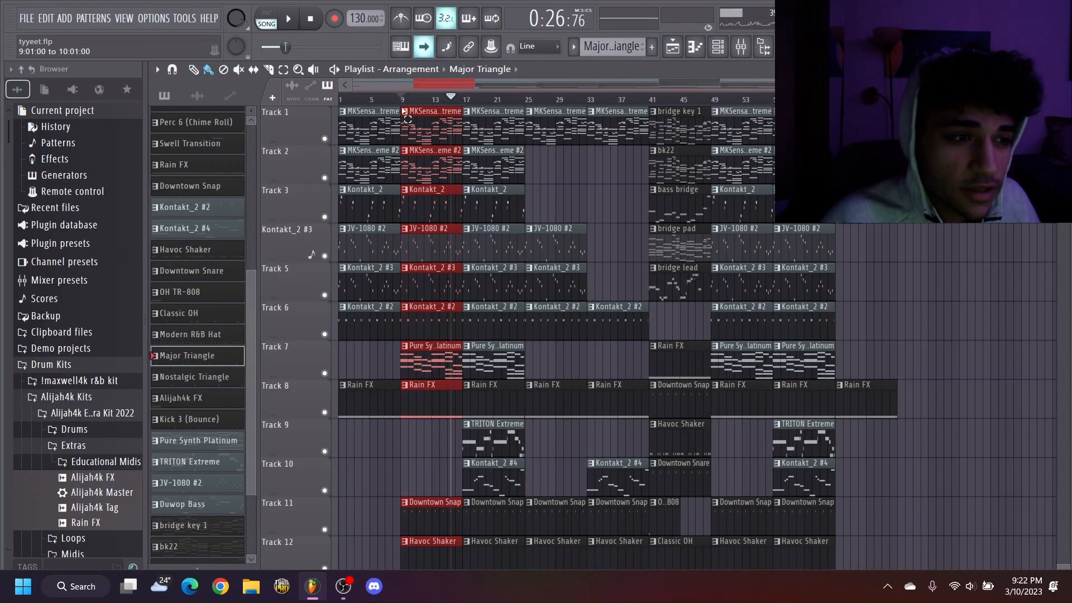
{"action": "left_click", "coordinate": [682, 104]}
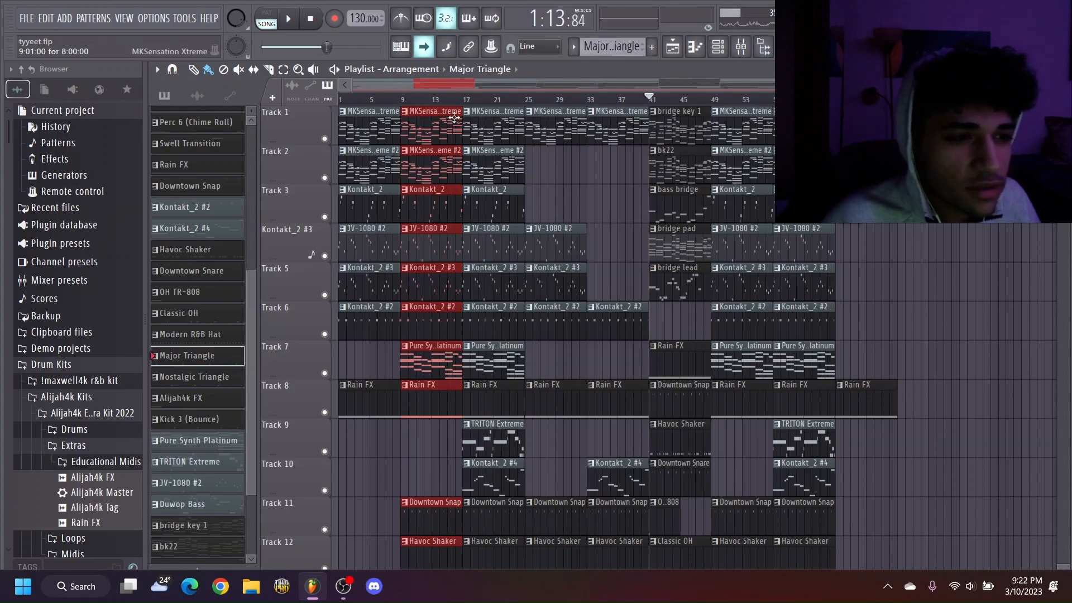
{"action": "scroll", "coordinate": [581, 311], "scroll_direction": "down", "scroll_amount": 8}
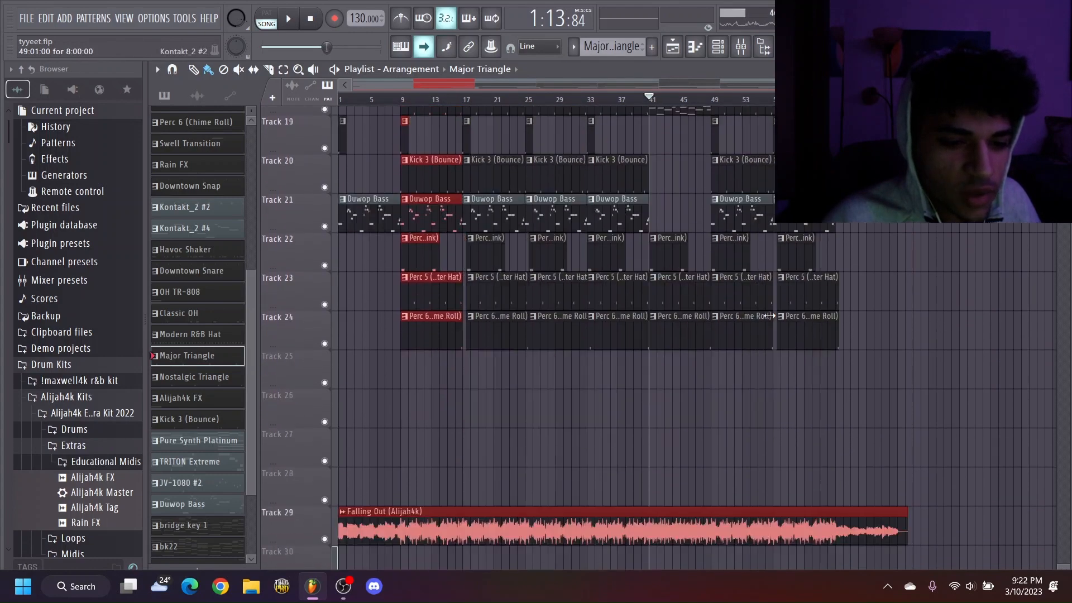
{"action": "scroll", "coordinate": [718, 270], "scroll_direction": "up", "scroll_amount": 5}
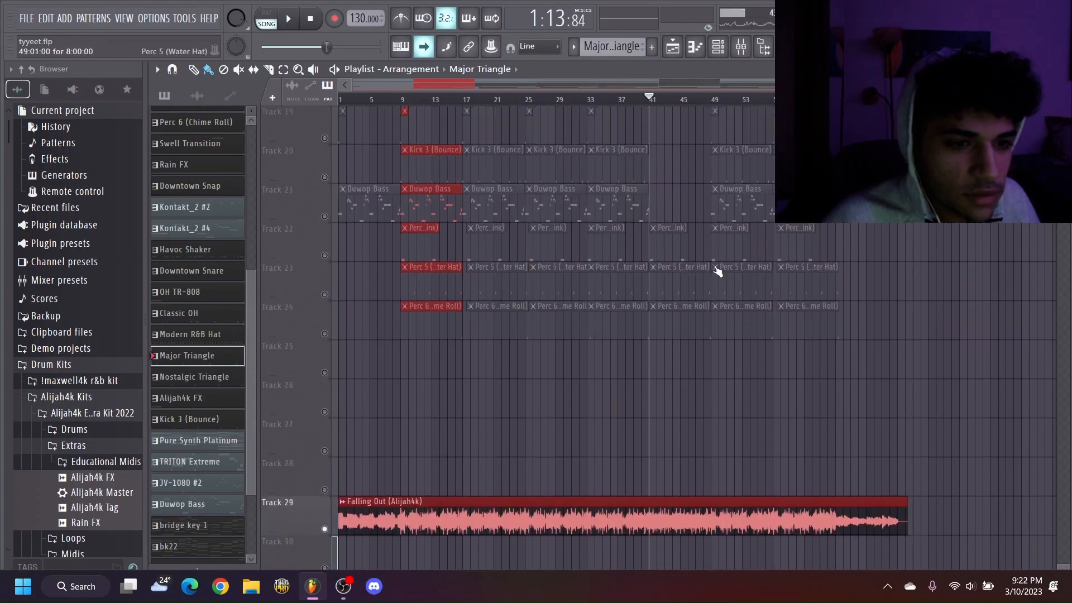
{"action": "scroll", "coordinate": [626, 127], "scroll_direction": "up", "scroll_amount": 3}
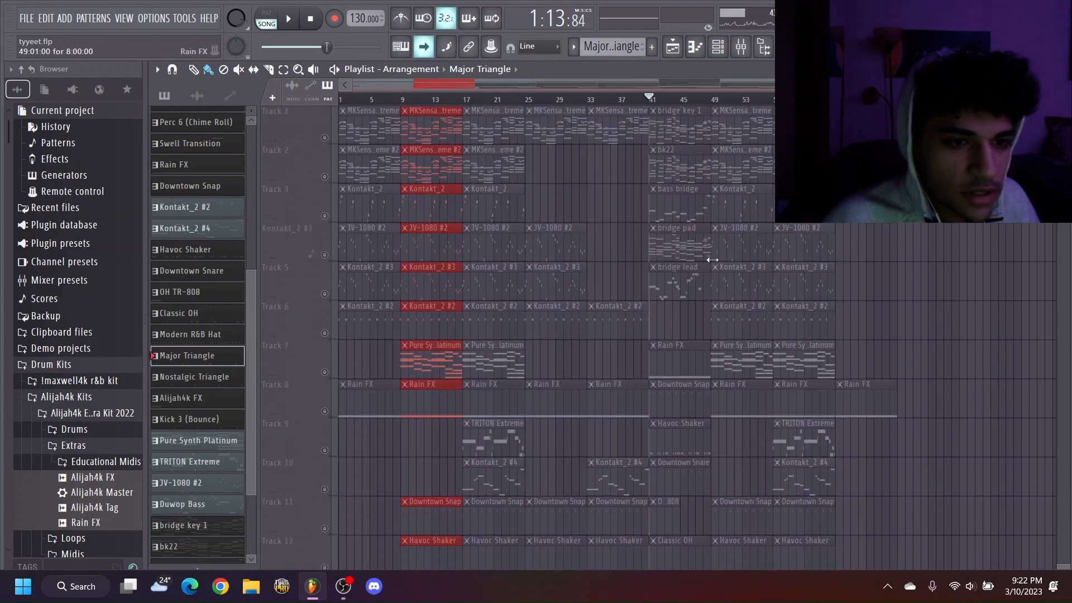
Step: Move the playhead back to bar 39 and briefly play the soloed Falling Out clip on Track 29
{"action": "left_click", "coordinate": [634, 99]}
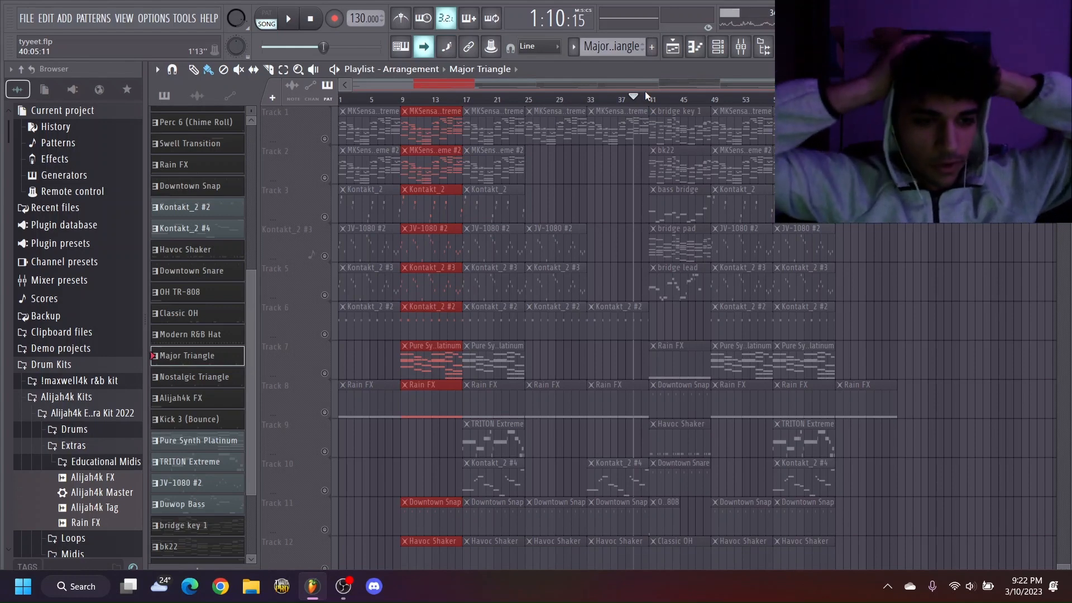
{"action": "scroll", "coordinate": [656, 163], "scroll_direction": "down", "scroll_amount": 2}
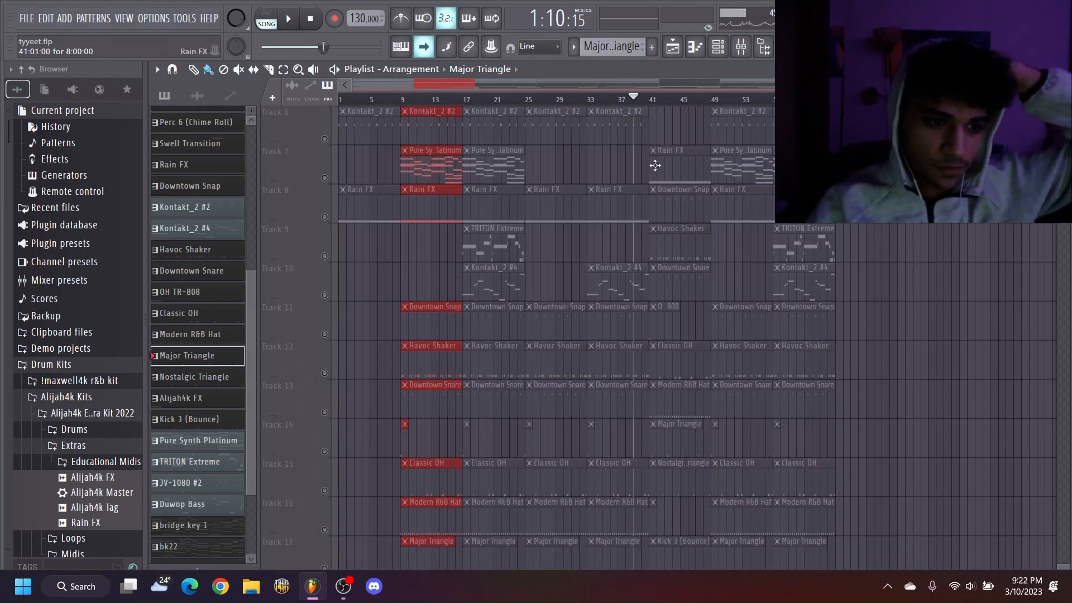
{"action": "scroll", "coordinate": [655, 165], "scroll_direction": "down", "scroll_amount": 4}
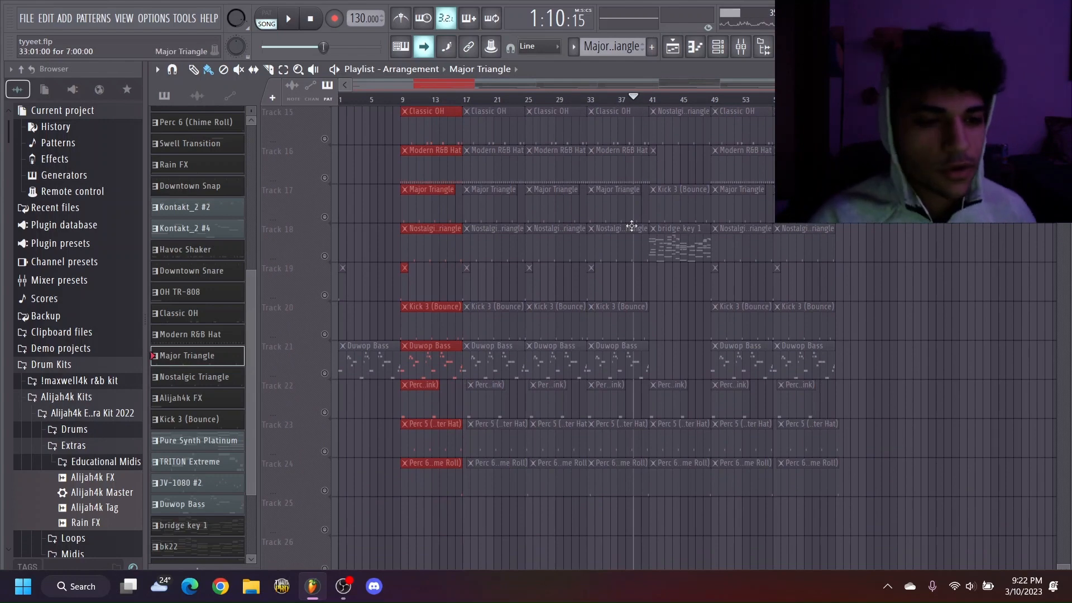
{"action": "scroll", "coordinate": [634, 234], "scroll_direction": "down", "scroll_amount": 3}
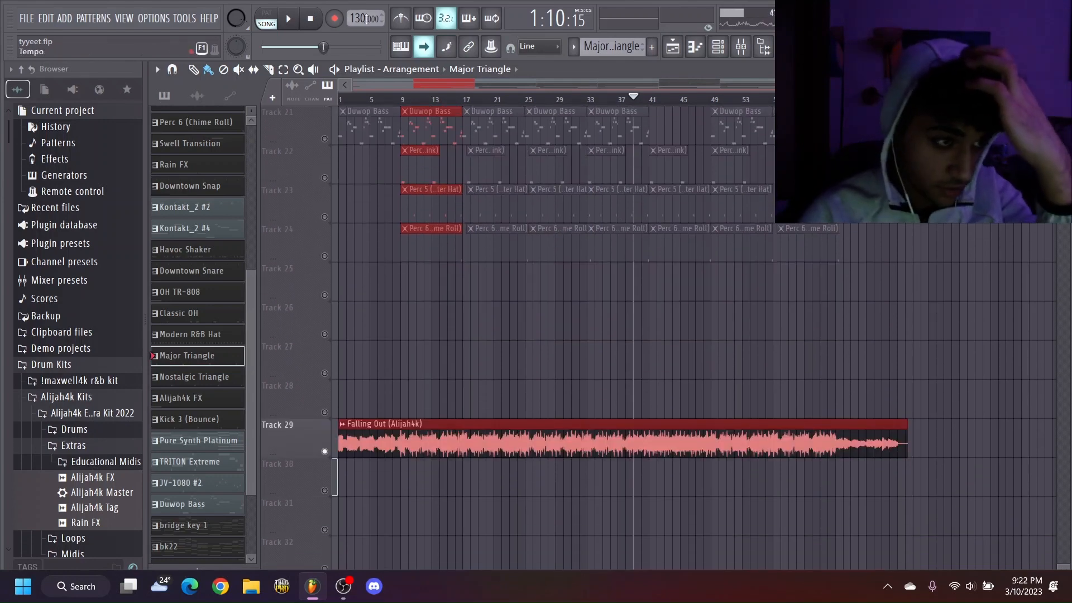
{"action": "left_click", "coordinate": [292, 21]}
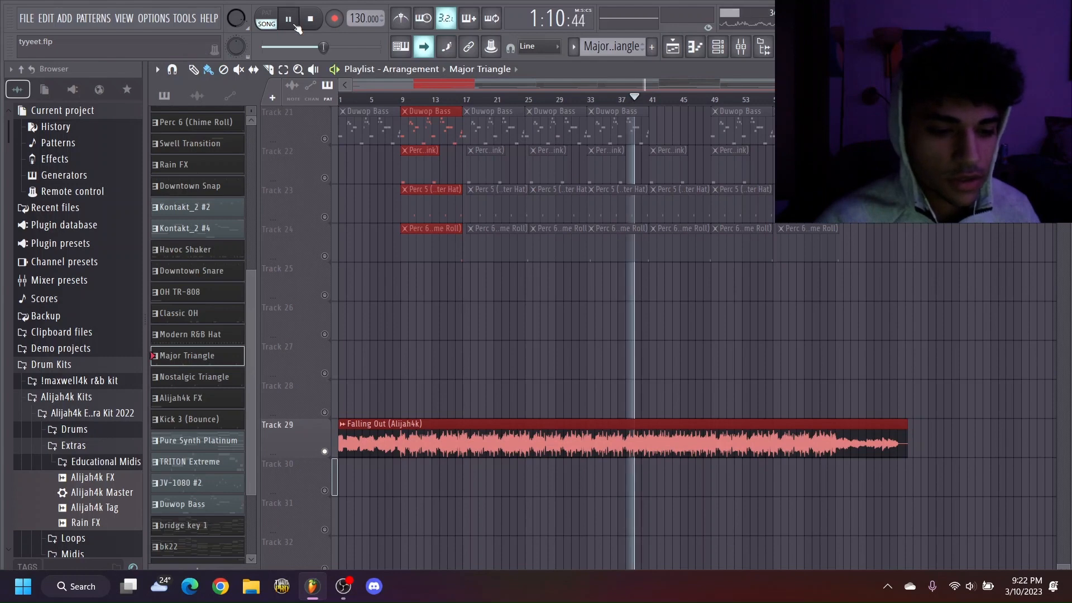
{"action": "left_click", "coordinate": [291, 21]}
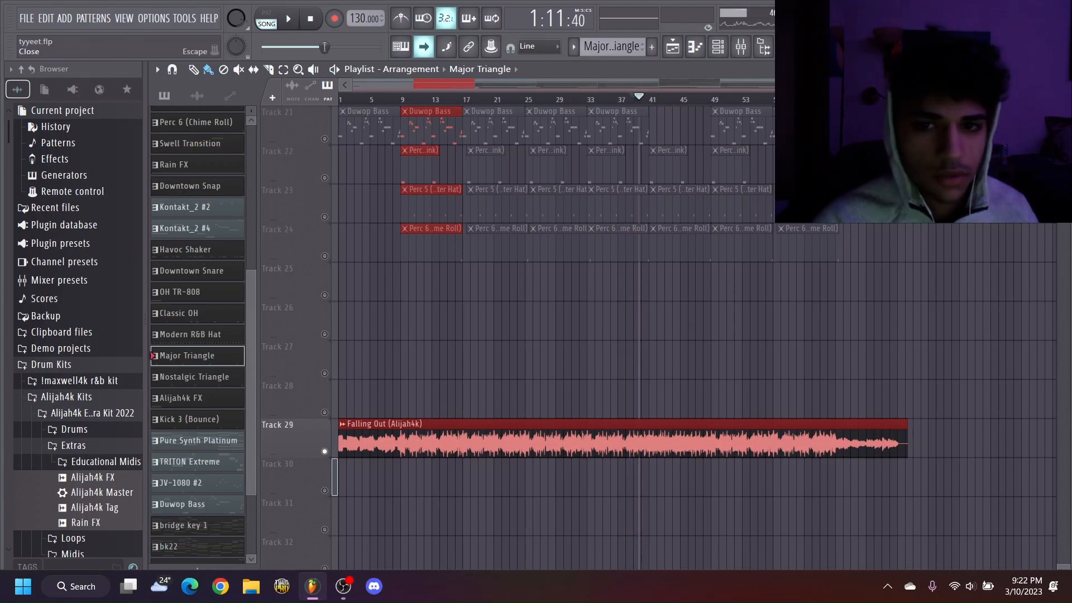
Step: Enable the Falling Out audio channel in the channel rack and resume playback in the playlist
{"action": "key", "text": "Escape"}
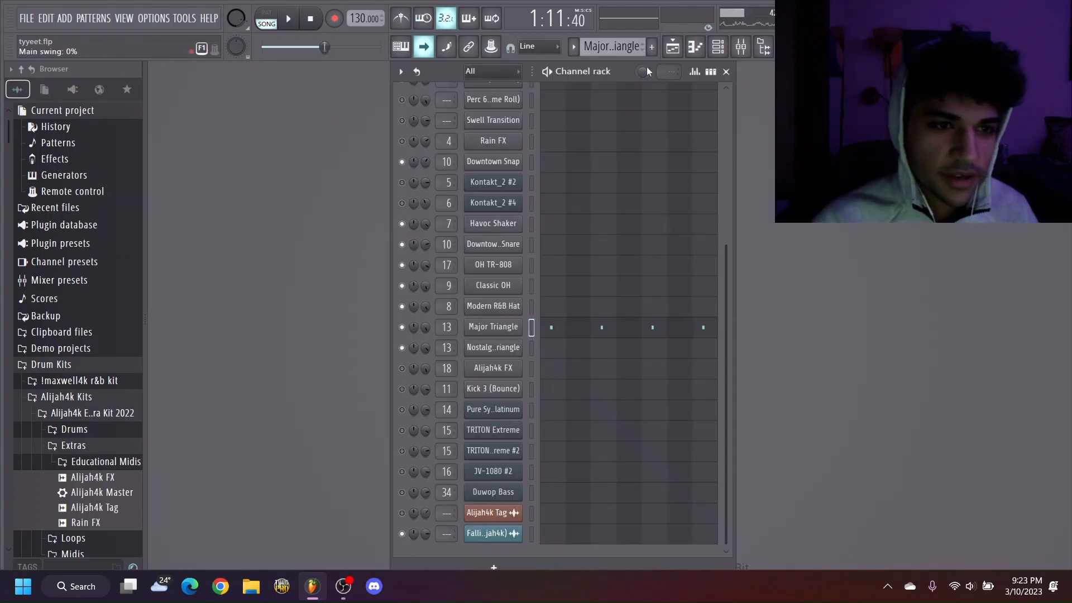
{"action": "key", "text": "F5"}
{"action": "key", "text": "space"}
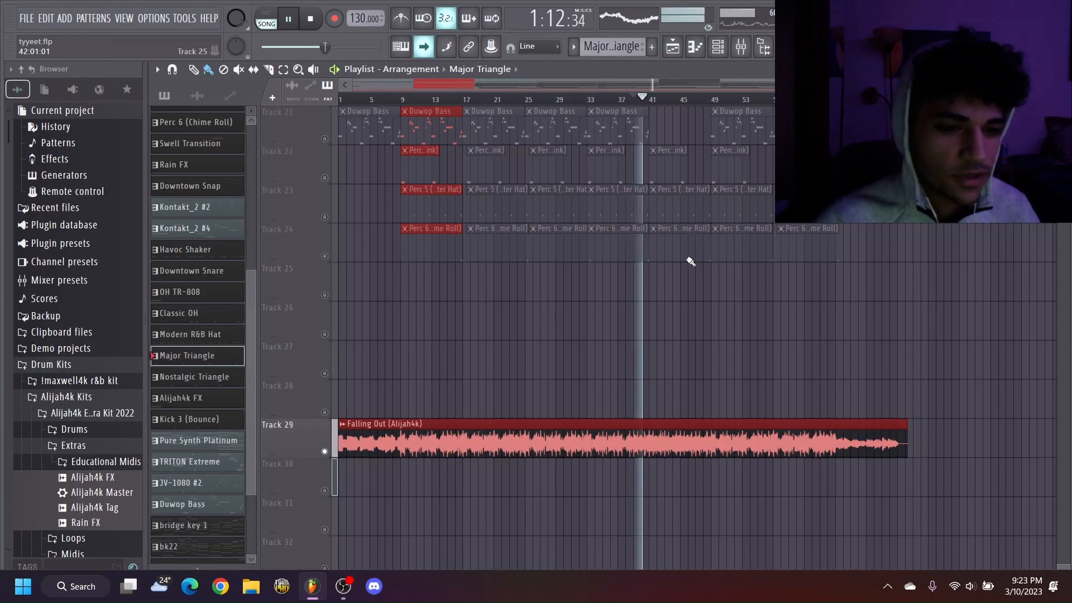
Step: Listen to the bridge from bar 41 to bar 49 while examining its patterns across the playlist tracks, and pause playback
{"action": "scroll", "coordinate": [691, 262], "scroll_direction": "up", "scroll_amount": 10}
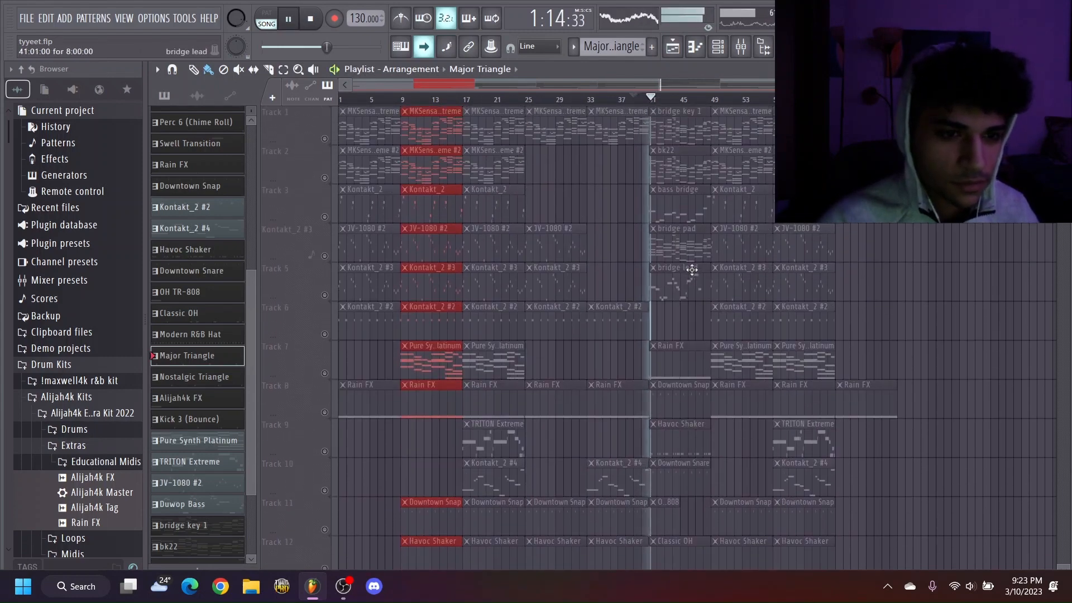
{"action": "key", "text": "Escape"}
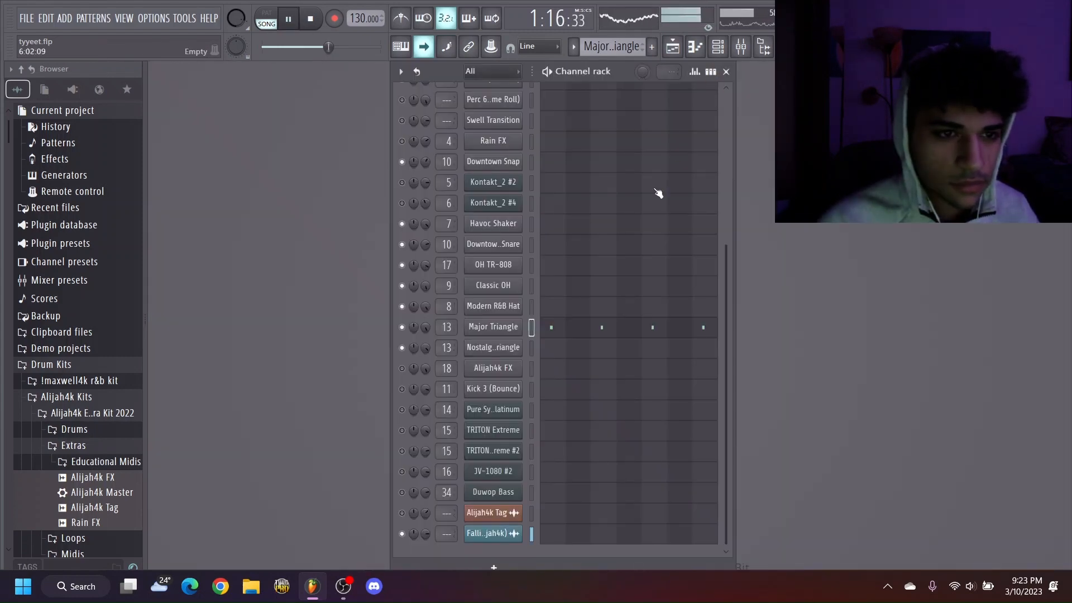
{"action": "scroll", "coordinate": [642, 212], "scroll_direction": "up", "scroll_amount": 4}
{"action": "left_click", "coordinate": [673, 47]}
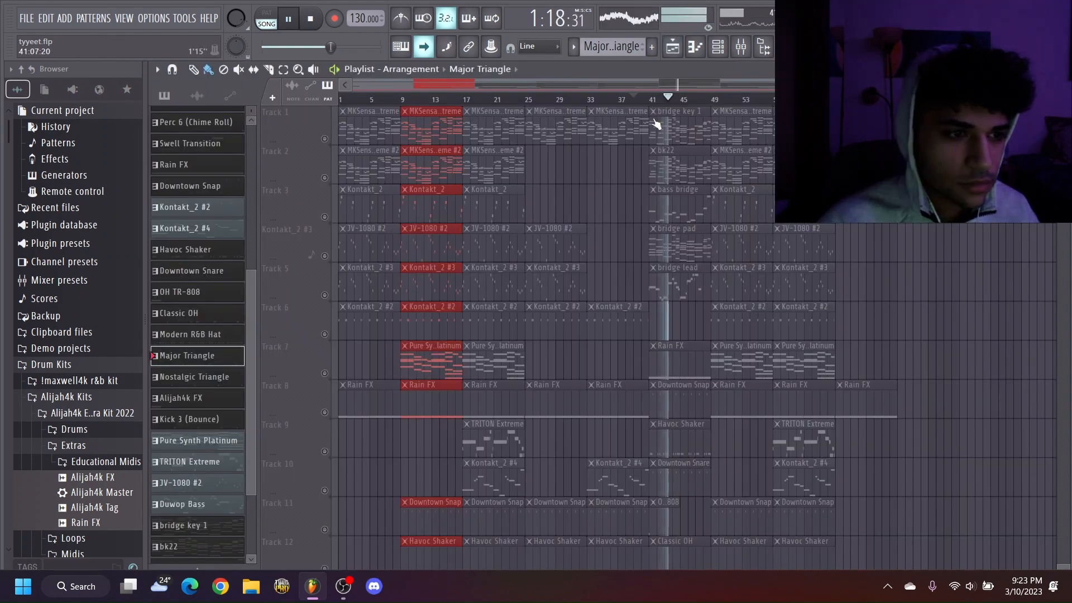
{"action": "scroll", "coordinate": [180, 207], "scroll_direction": "up", "scroll_amount": 4}
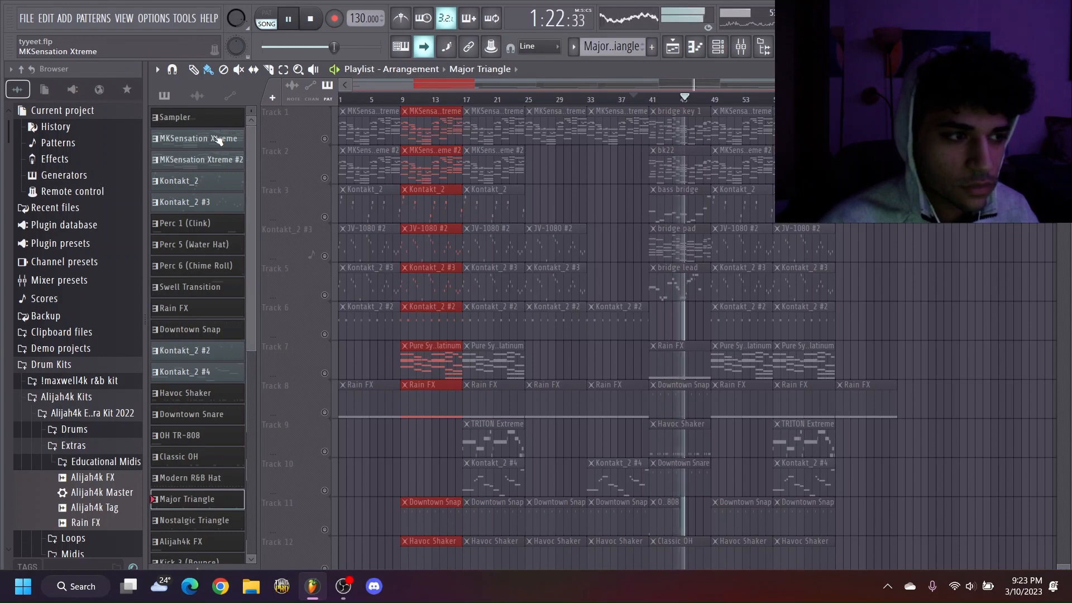
{"action": "scroll", "coordinate": [706, 223], "scroll_direction": "down", "scroll_amount": 3}
{"action": "scroll", "coordinate": [706, 224], "scroll_direction": "down", "scroll_amount": 6}
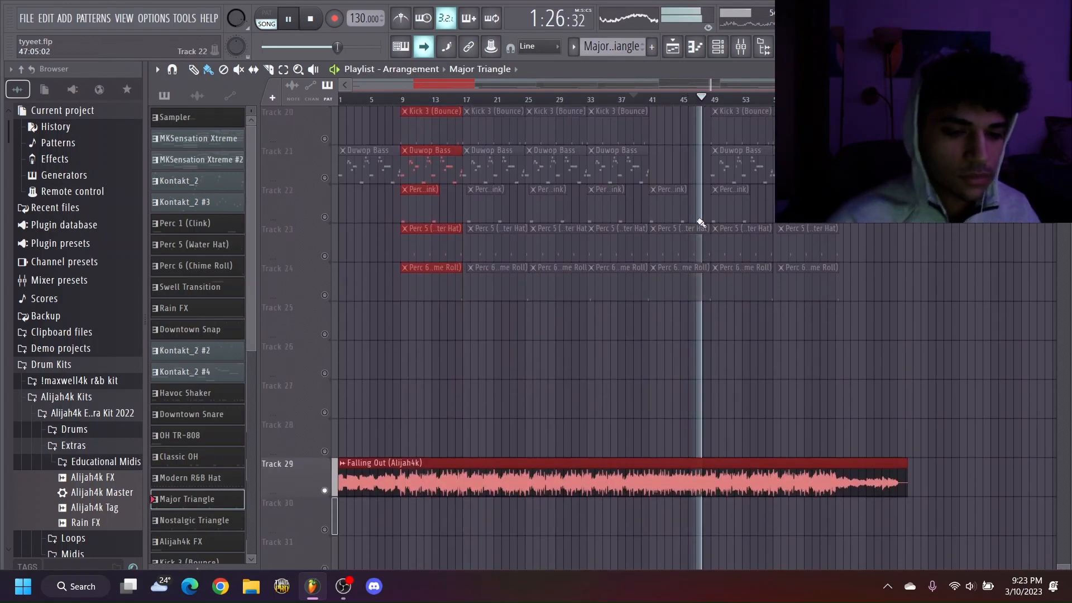
{"action": "scroll", "coordinate": [799, 304], "scroll_direction": "up", "scroll_amount": 1}
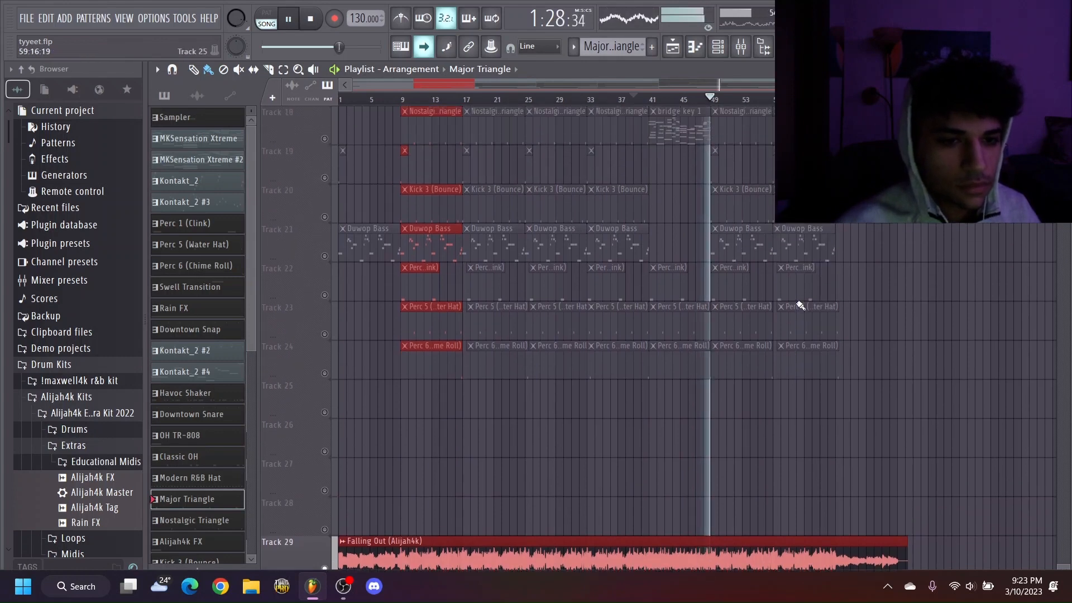
{"action": "left_click", "coordinate": [292, 21]}
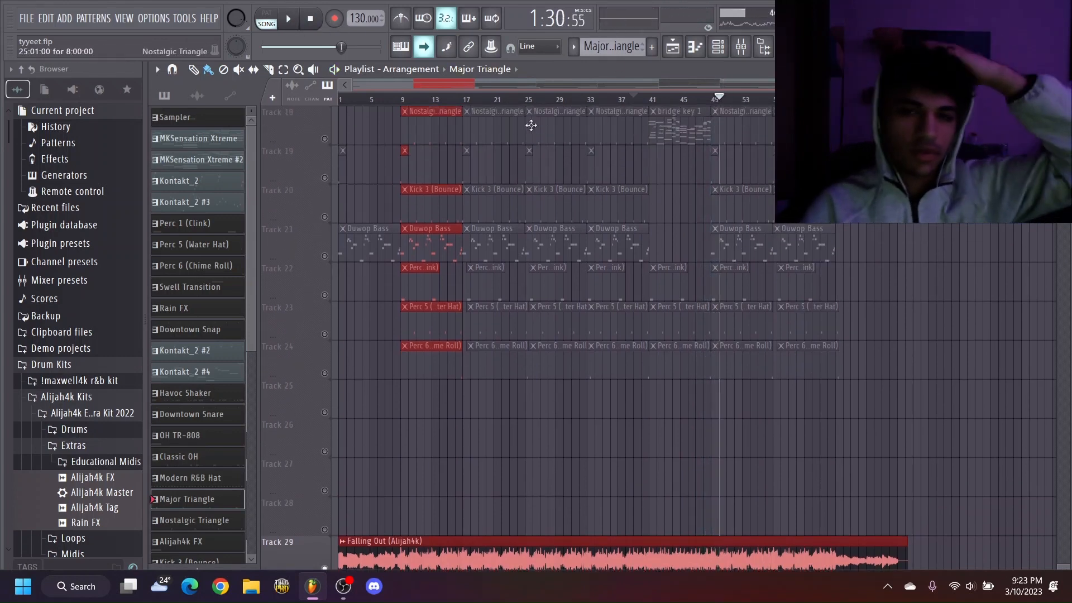
Step: Return to the upper playlist tracks and place the playhead back at bar 39, just before the bridge
{"action": "scroll", "coordinate": [557, 251], "scroll_direction": "up", "scroll_amount": 8}
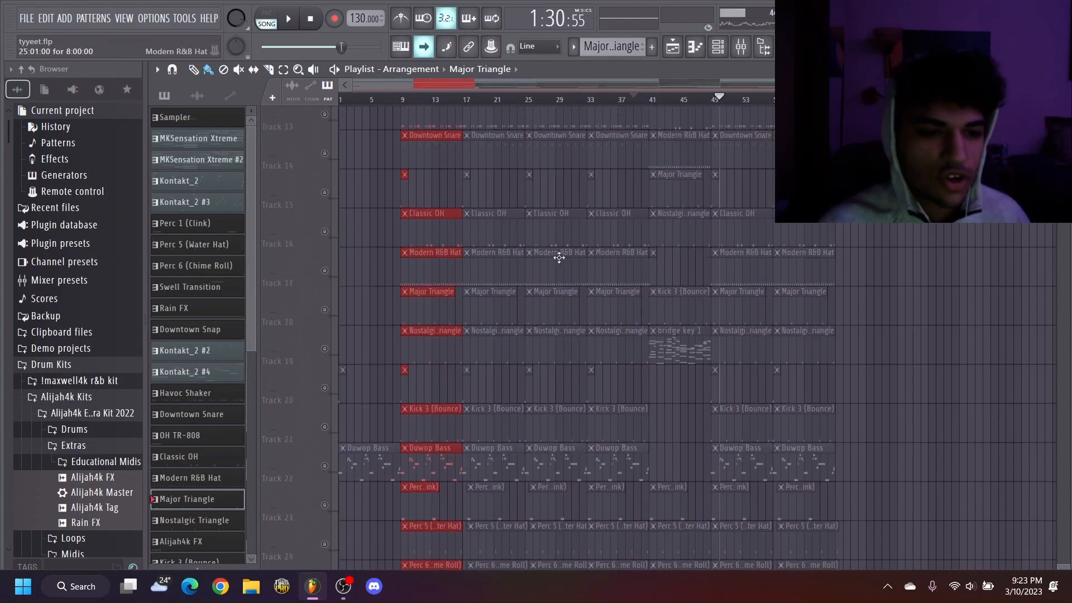
{"action": "scroll", "coordinate": [565, 249], "scroll_direction": "up", "scroll_amount": 1}
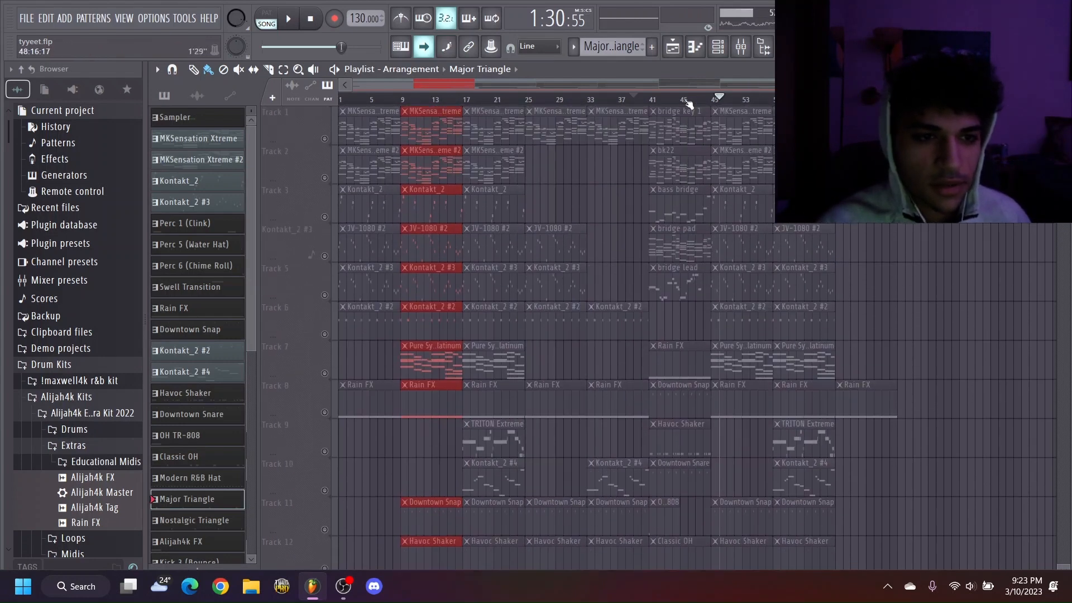
{"action": "left_click", "coordinate": [642, 100]}
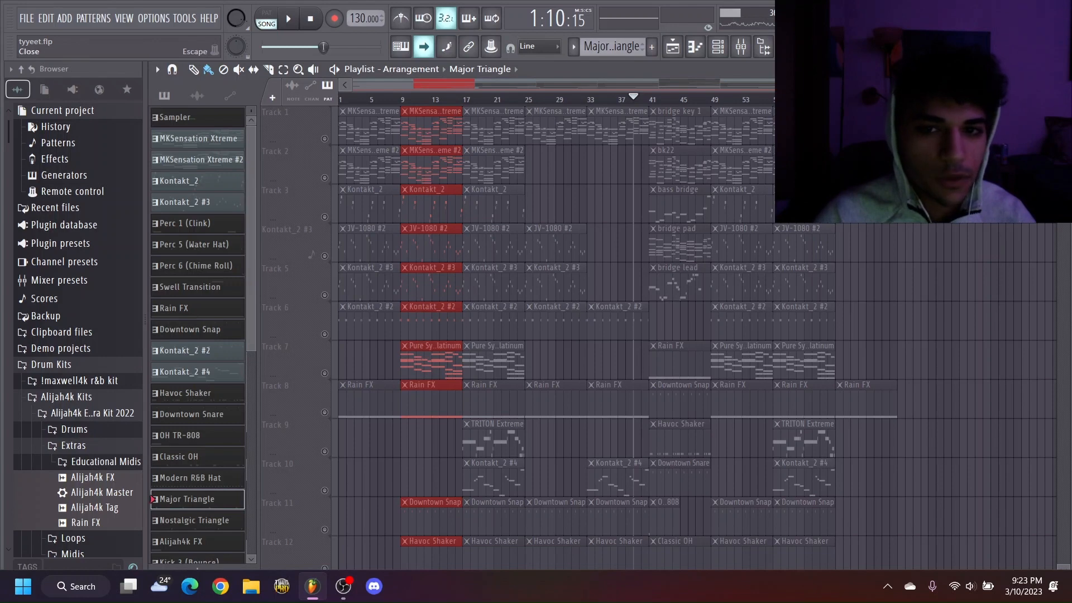
Step: Reset the song position to the start, solo Track 29 again, and play the Falling Out audio clip
{"action": "left_click", "coordinate": [1062, 69]}
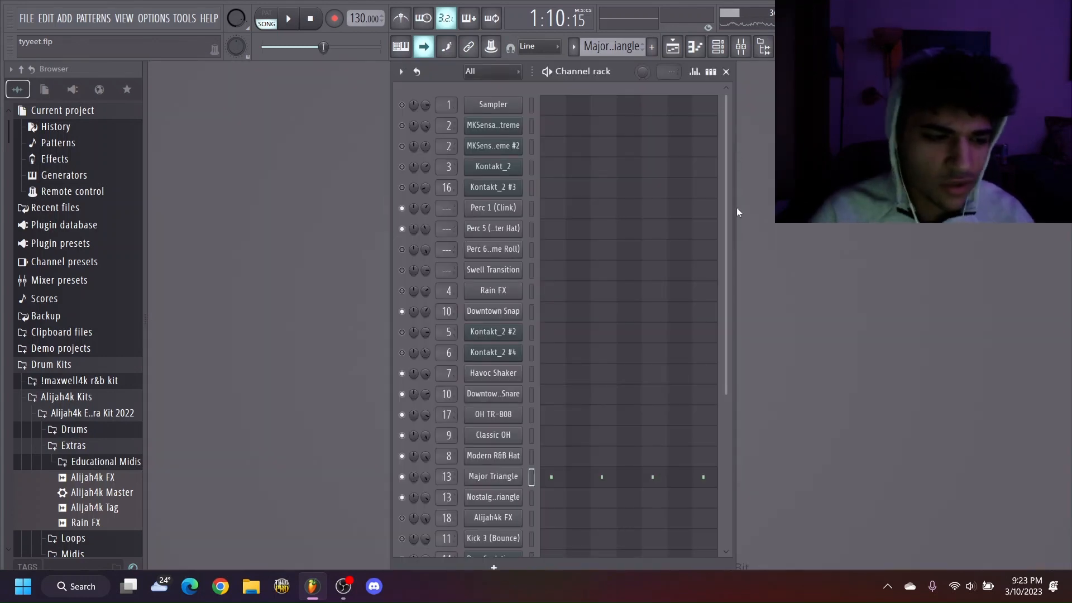
{"action": "left_click", "coordinate": [672, 46]}
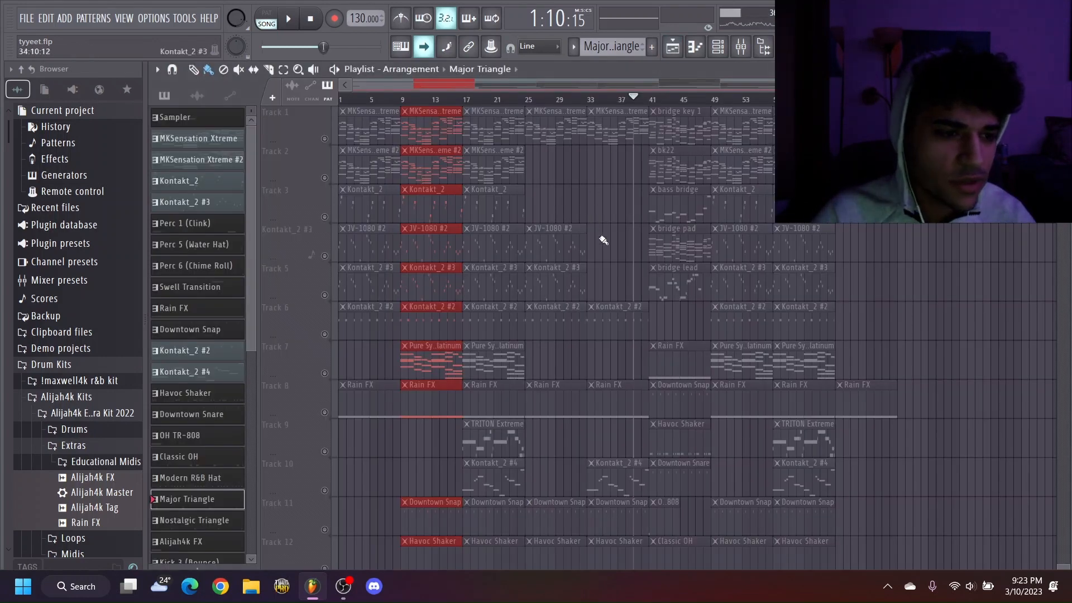
{"action": "scroll", "coordinate": [586, 303], "scroll_direction": "down", "scroll_amount": 5}
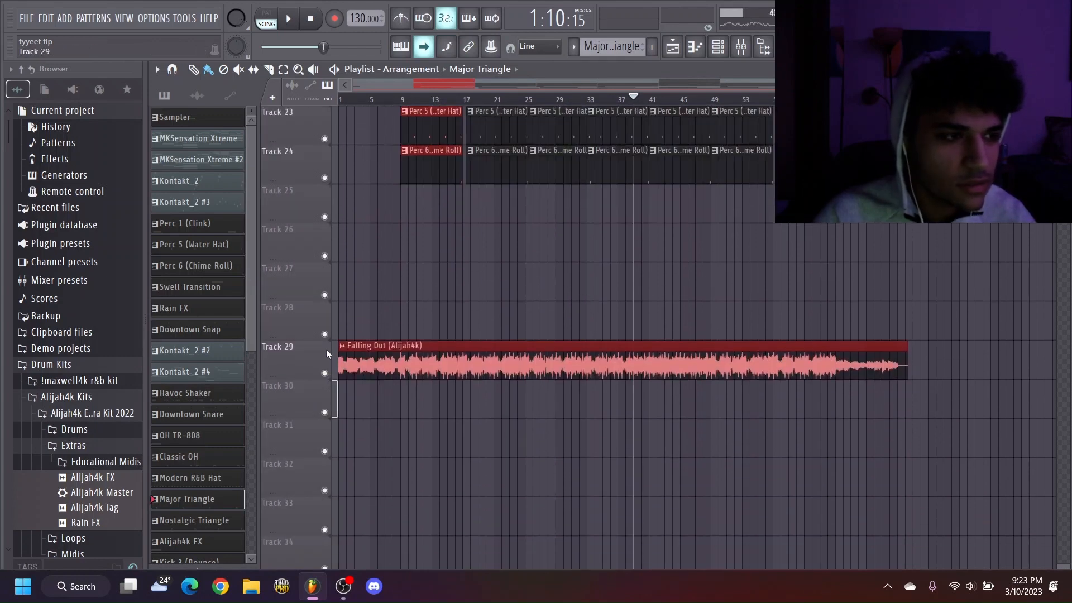
{"action": "left_click_drag", "start_coordinate": [324, 48], "coordinate": [261, 48]}
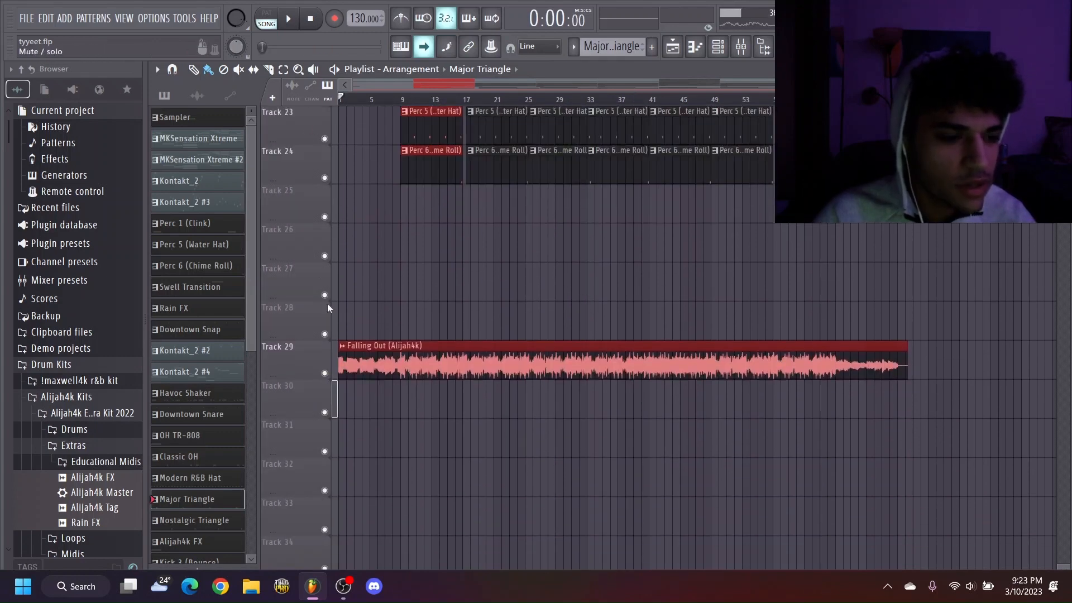
{"action": "left_click", "coordinate": [325, 372], "text": "ctrl"}
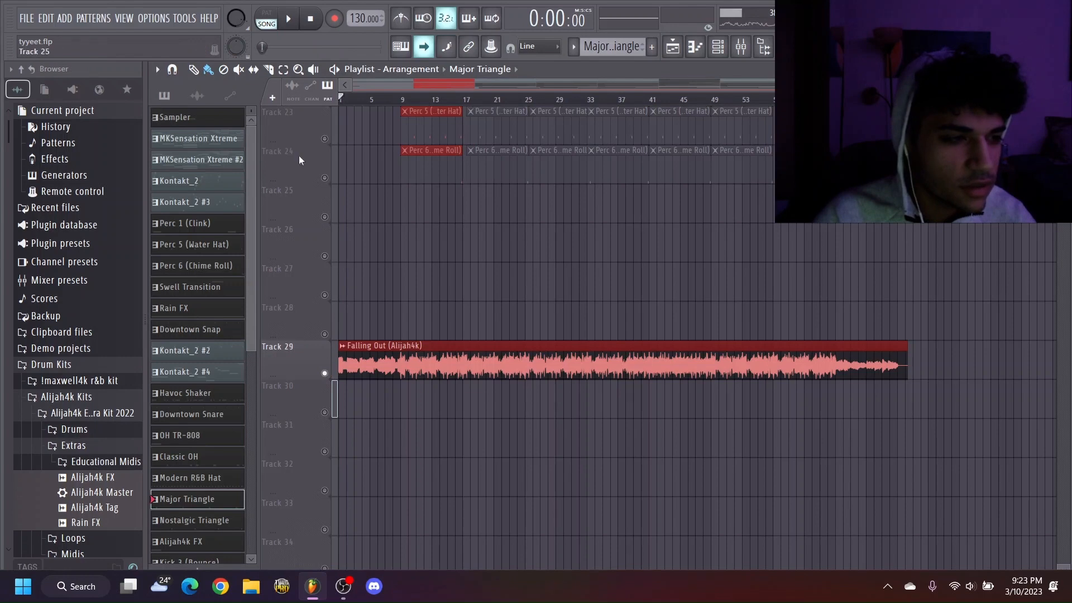
{"action": "left_click", "coordinate": [290, 19]}
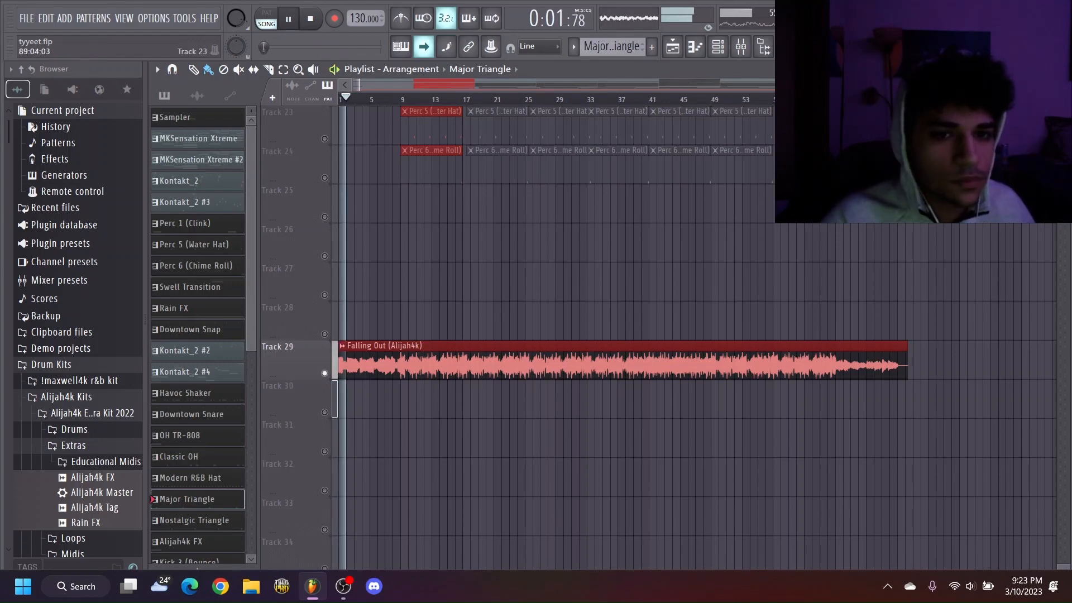
Step: Look over the arrangement's tracks during playback and clear the selection of the clips starting at bar 9
{"action": "scroll", "coordinate": [644, 313], "scroll_direction": "down", "scroll_amount": 2}
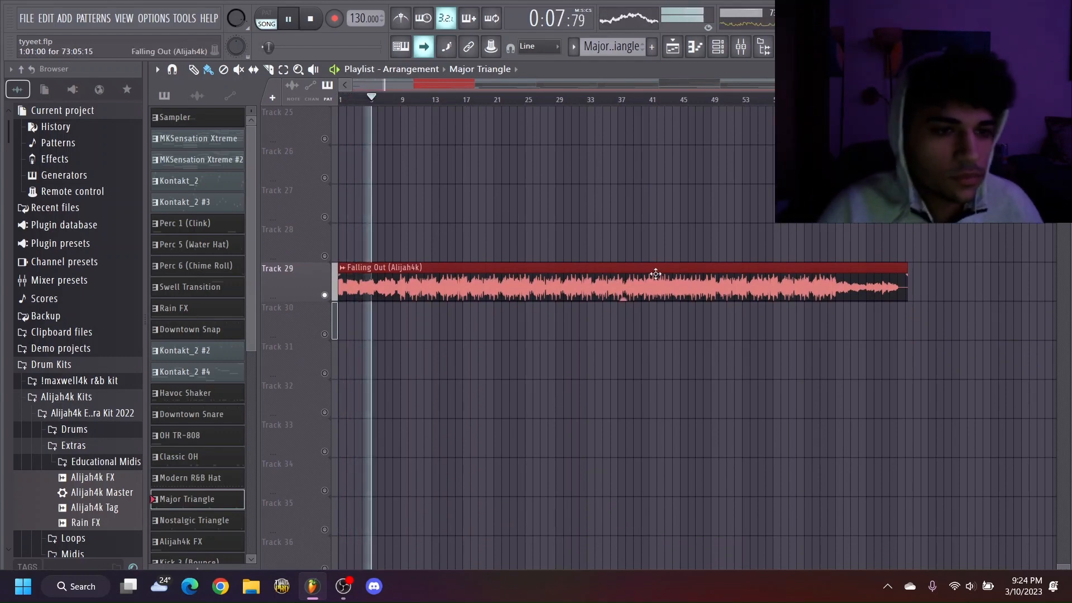
{"action": "scroll", "coordinate": [682, 282], "scroll_direction": "up", "scroll_amount": 18}
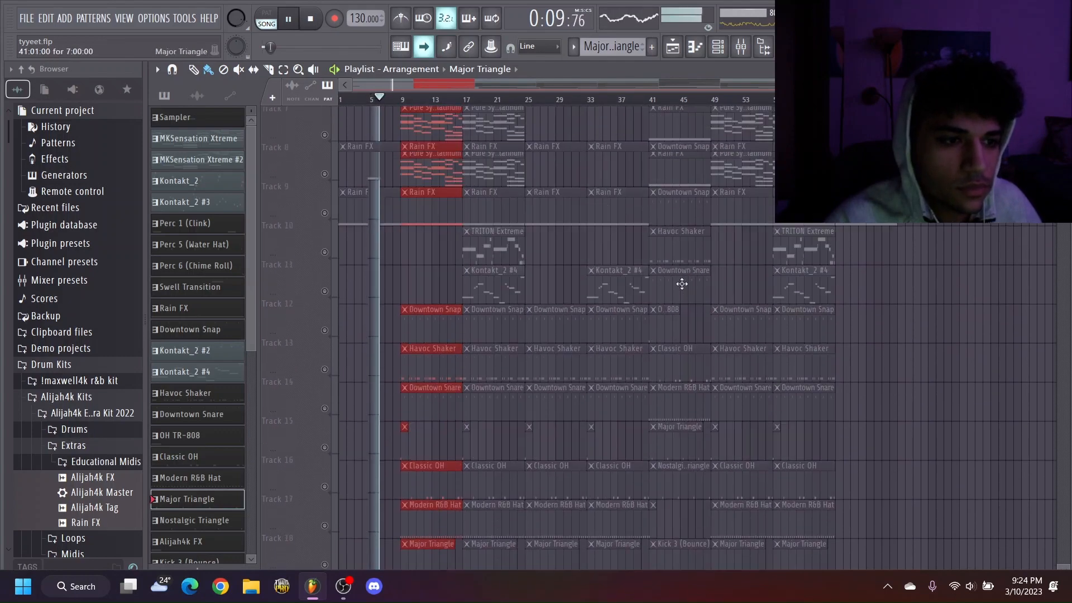
{"action": "scroll", "coordinate": [682, 284], "scroll_direction": "up", "scroll_amount": 6}
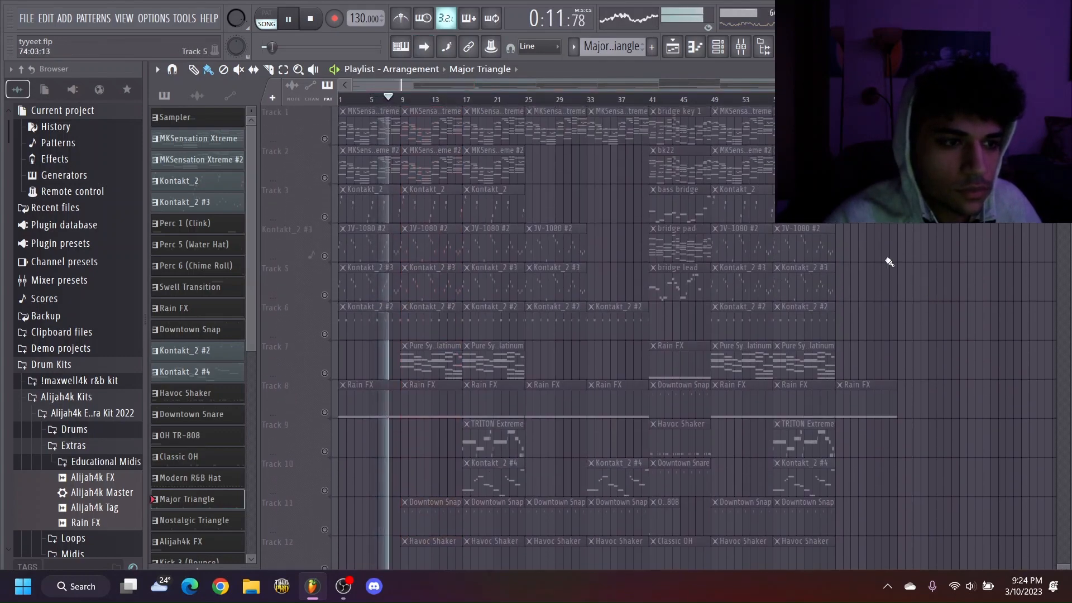
{"action": "scroll", "coordinate": [520, 223], "scroll_direction": "down", "scroll_amount": 4}
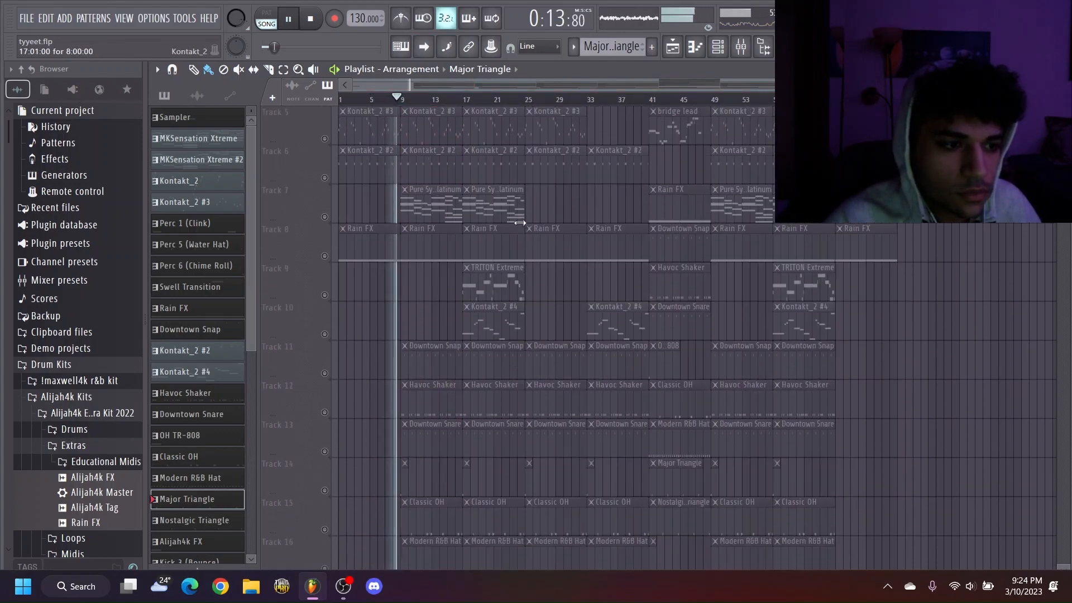
Step: Solo the Falling Out audio channel in the channel rack and return to the playlist
{"action": "left_click", "coordinate": [1062, 69]}
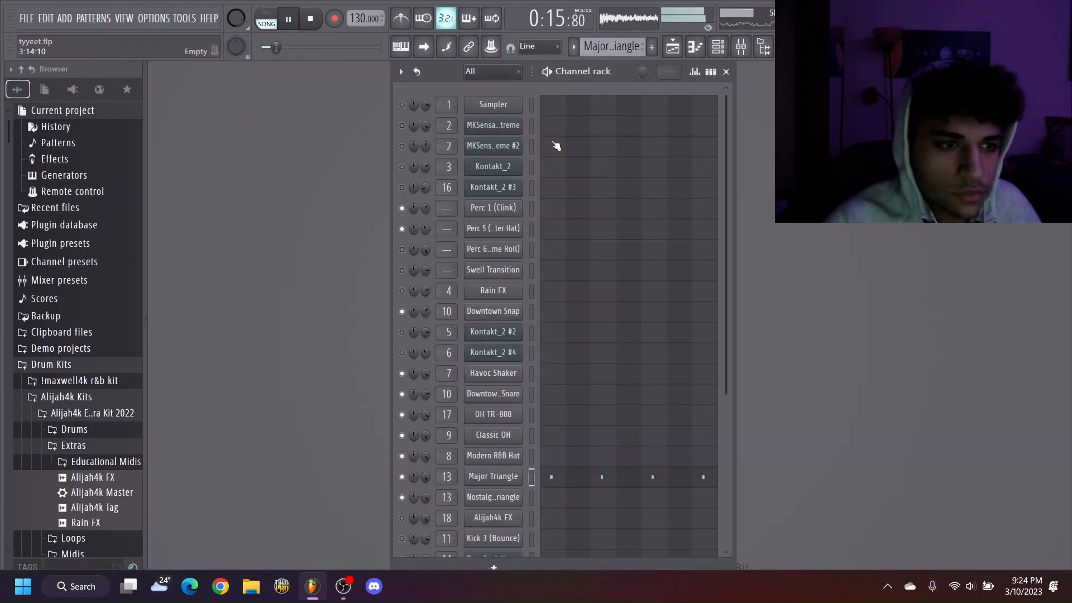
{"action": "scroll", "coordinate": [611, 292], "scroll_direction": "down", "scroll_amount": 5}
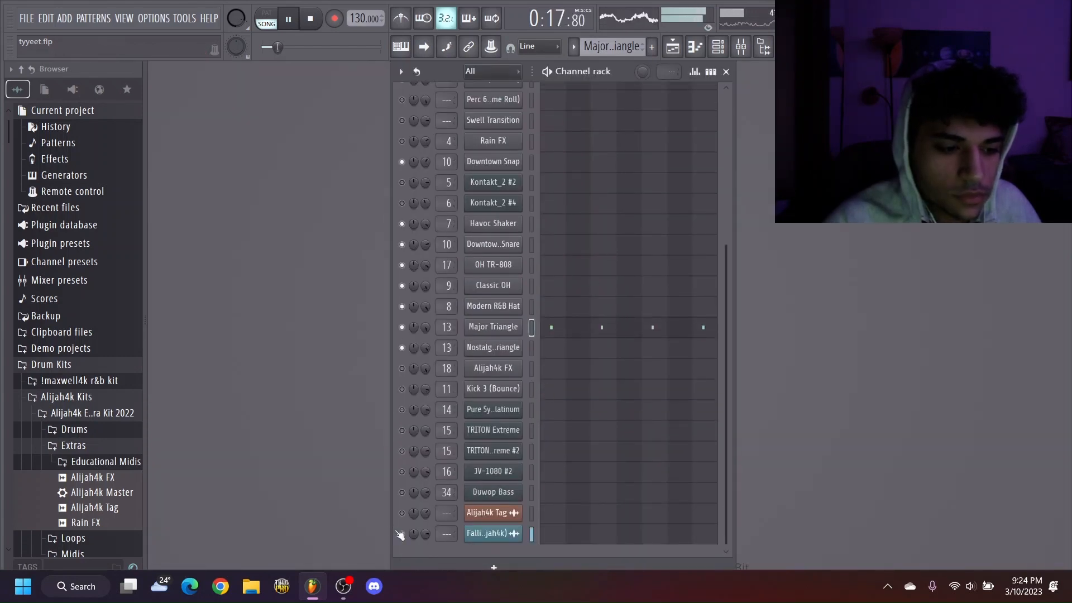
{"action": "right_click", "coordinate": [402, 535]}
{"action": "left_click", "coordinate": [438, 347]}
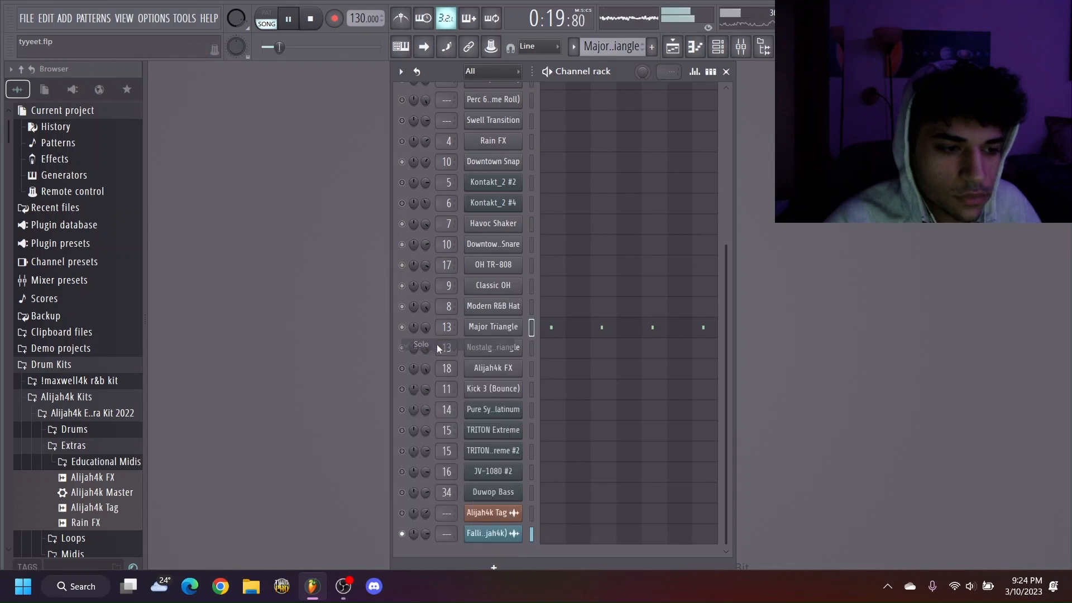
{"action": "left_click", "coordinate": [672, 47]}
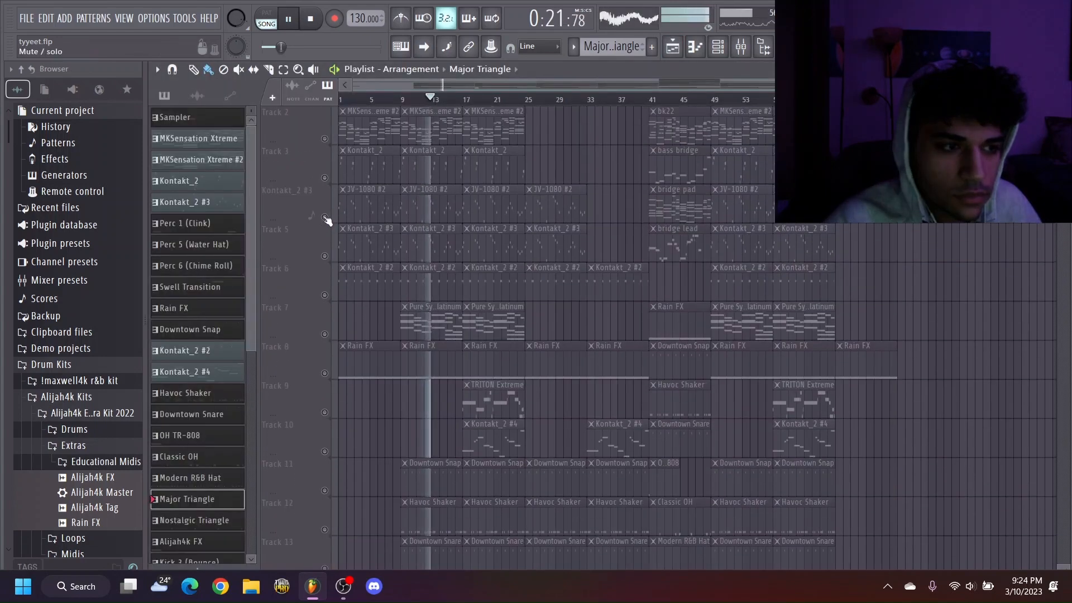
Step: Re-enable all the muted playlist tracks and raise the system volume for the Falling Out playback
{"action": "scroll", "coordinate": [635, 287], "scroll_direction": "up", "scroll_amount": 1}
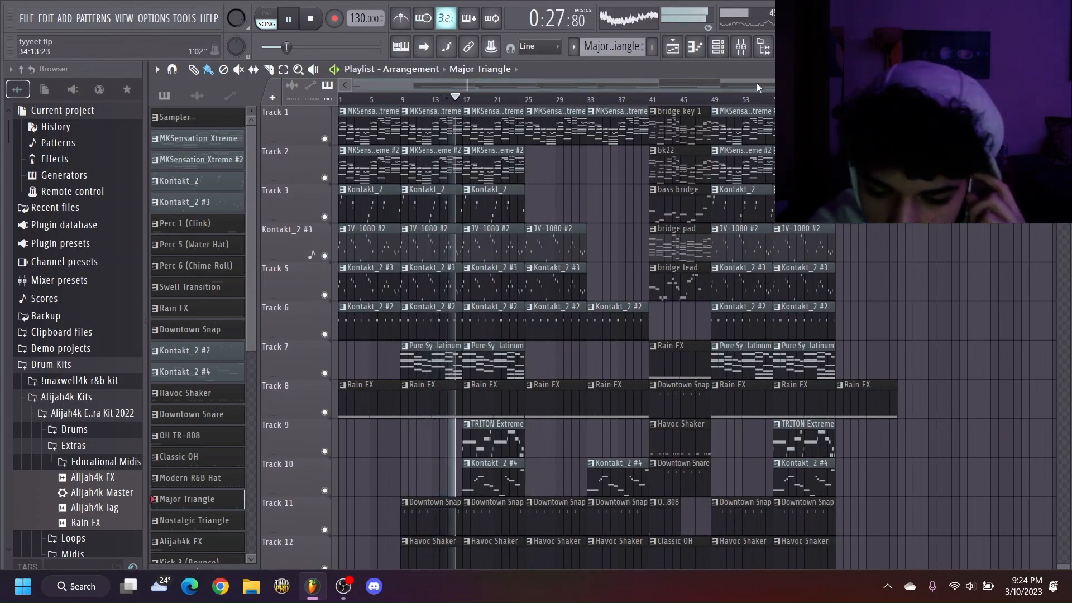
{"action": "key", "text": "XF86AudioRaiseVolume"}
{"action": "key", "text": "XF86AudioRaiseVolume"}
{"action": "key", "text": "XF86AudioRaiseVolume"}
{"action": "key", "text": "XF86AudioRaiseVolume"}
{"action": "key", "text": "XF86AudioRaiseVolume"}
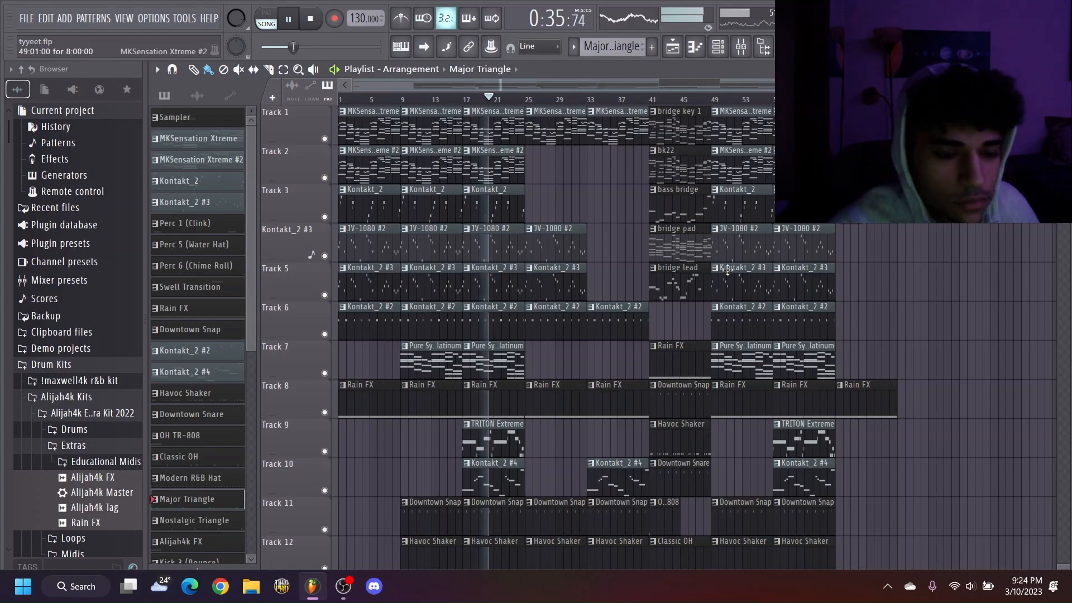
Step: Look over the arrangement from the upper tracks down to Track 24 and back up during playback
{"action": "scroll", "coordinate": [724, 271], "scroll_direction": "down", "scroll_amount": 4}
{"action": "scroll", "coordinate": [728, 273], "scroll_direction": "down", "scroll_amount": 4}
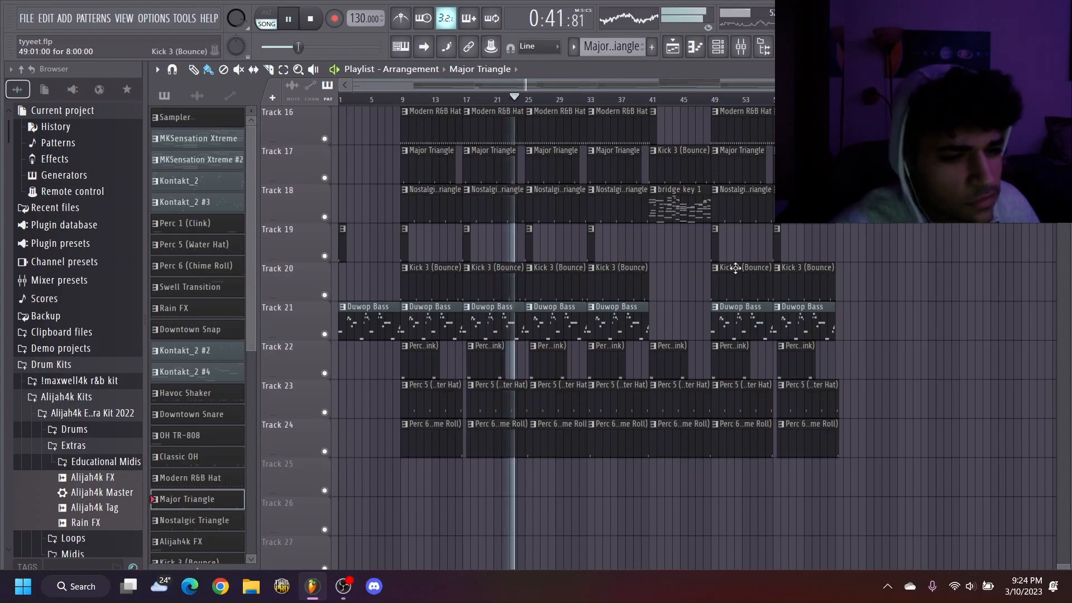
{"action": "scroll", "coordinate": [743, 267], "scroll_direction": "up", "scroll_amount": 3}
{"action": "scroll", "coordinate": [753, 266], "scroll_direction": "up", "scroll_amount": 3}
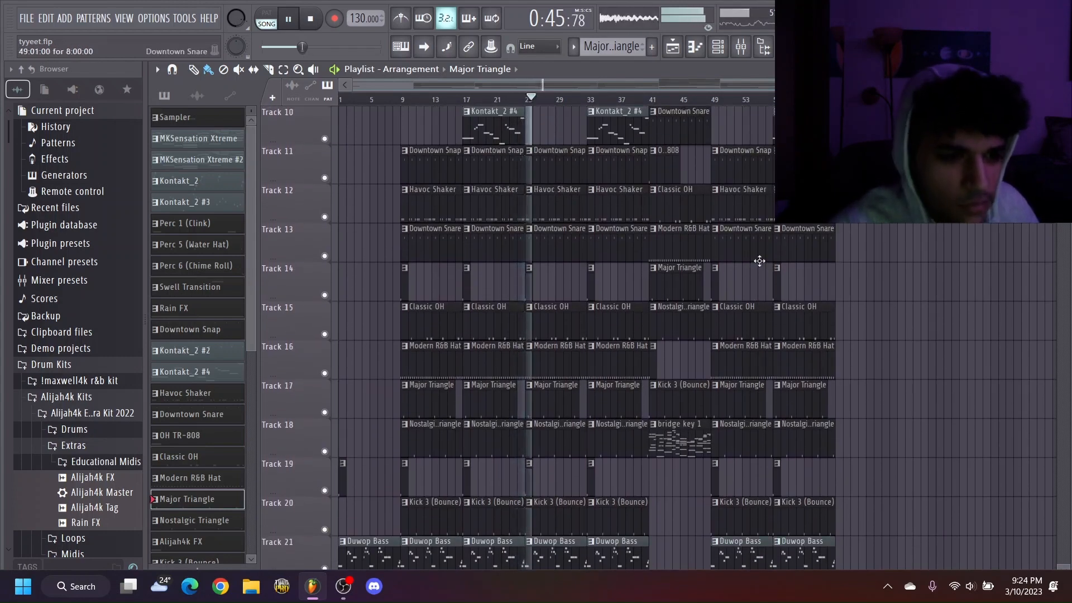
{"action": "scroll", "coordinate": [759, 261], "scroll_direction": "up", "scroll_amount": 4}
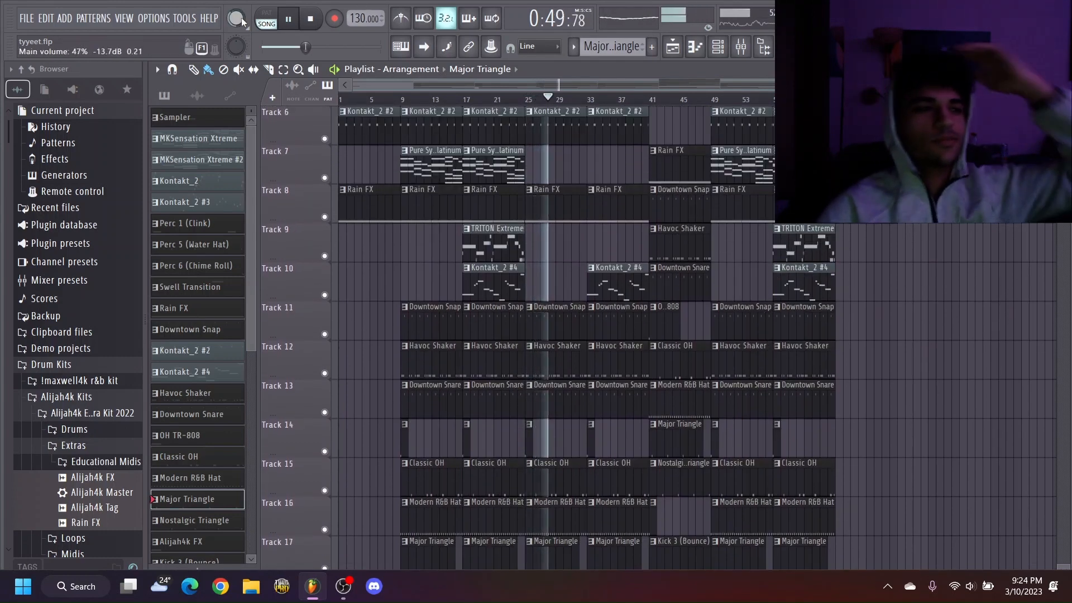
Step: Lower the main volume to 33% and below while the song keeps playing
{"action": "scroll", "coordinate": [241, 21], "scroll_direction": "down", "scroll_amount": 1}
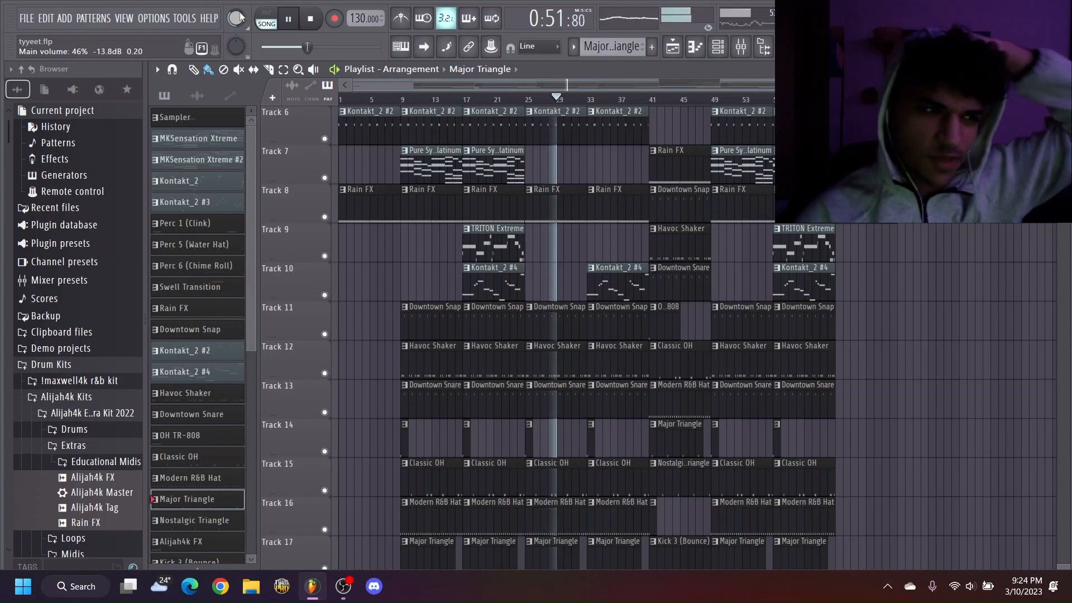
{"action": "scroll", "coordinate": [626, 166], "scroll_direction": "up", "scroll_amount": 5}
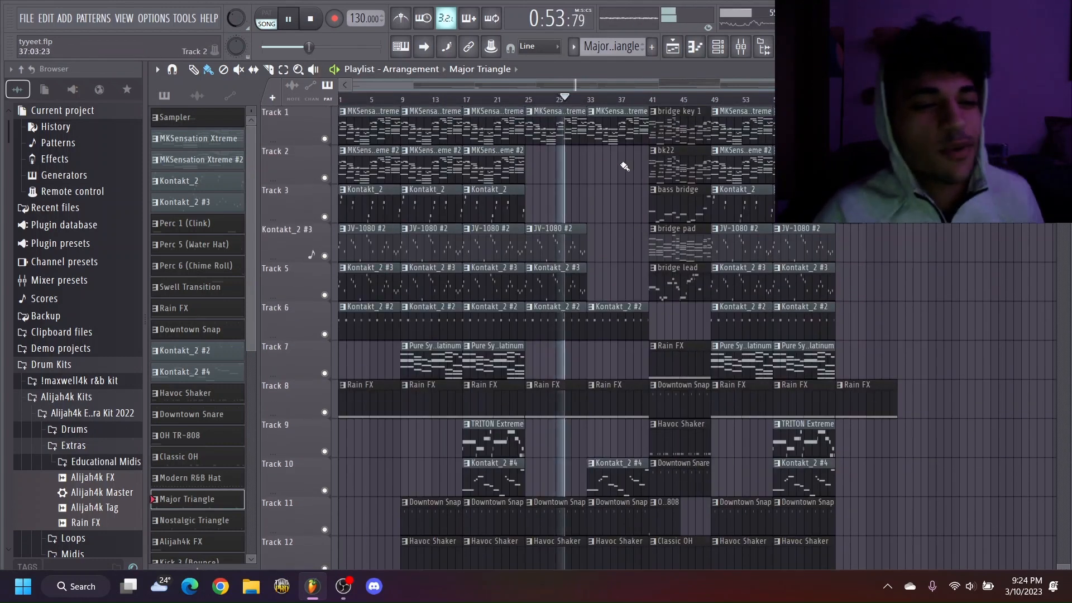
{"action": "left_click_drag", "start_coordinate": [642, 84], "coordinate": [620, 104]}
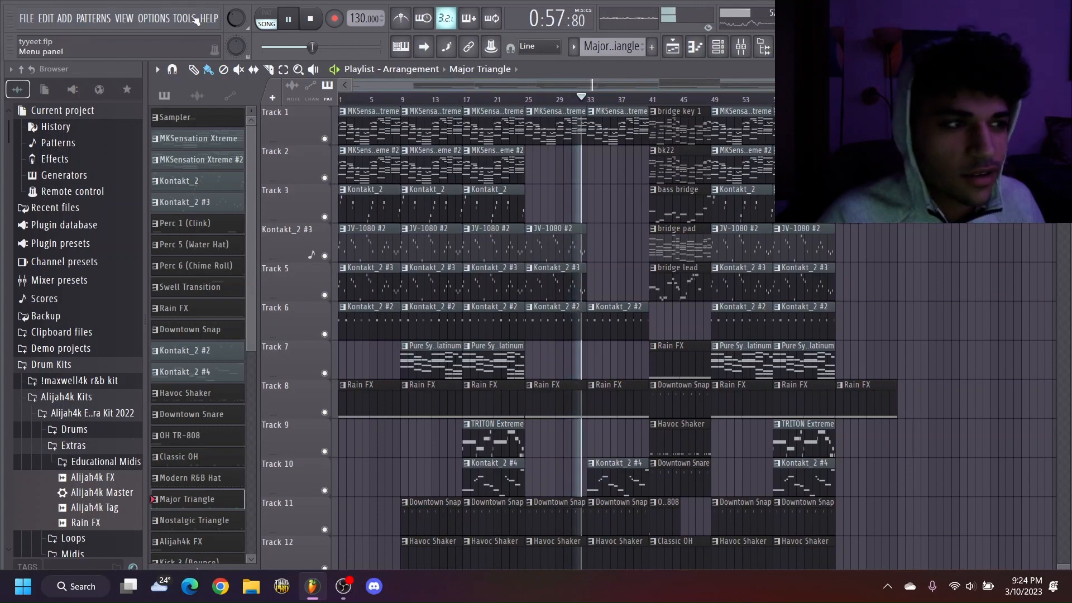
{"action": "scroll", "coordinate": [239, 21], "scroll_direction": "down", "scroll_amount": 2}
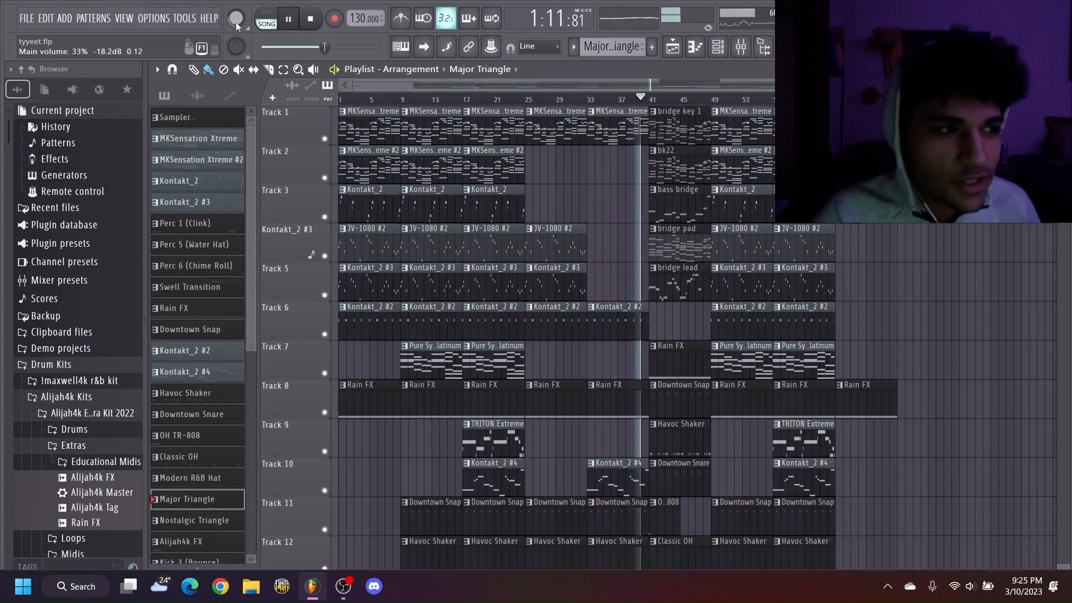
{"action": "scroll", "coordinate": [235, 22], "scroll_direction": "down", "scroll_amount": 5}
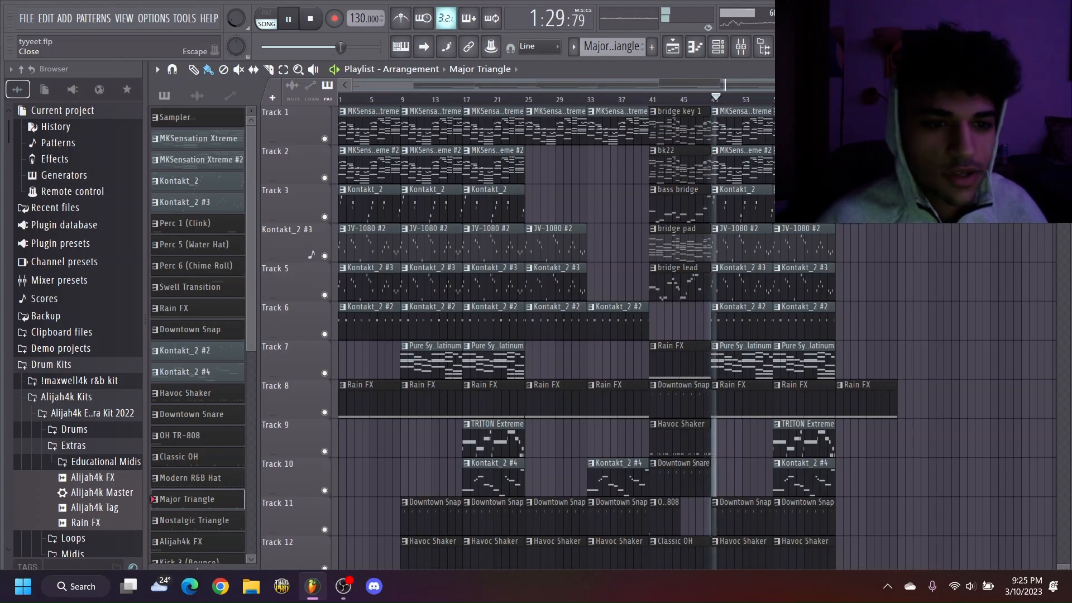
Step: Check the soloed Falling Out channel at the end of the channel rack and switch to OBS
{"action": "left_click", "coordinate": [1063, 69]}
{"action": "scroll", "coordinate": [595, 248], "scroll_direction": "up", "scroll_amount": 5}
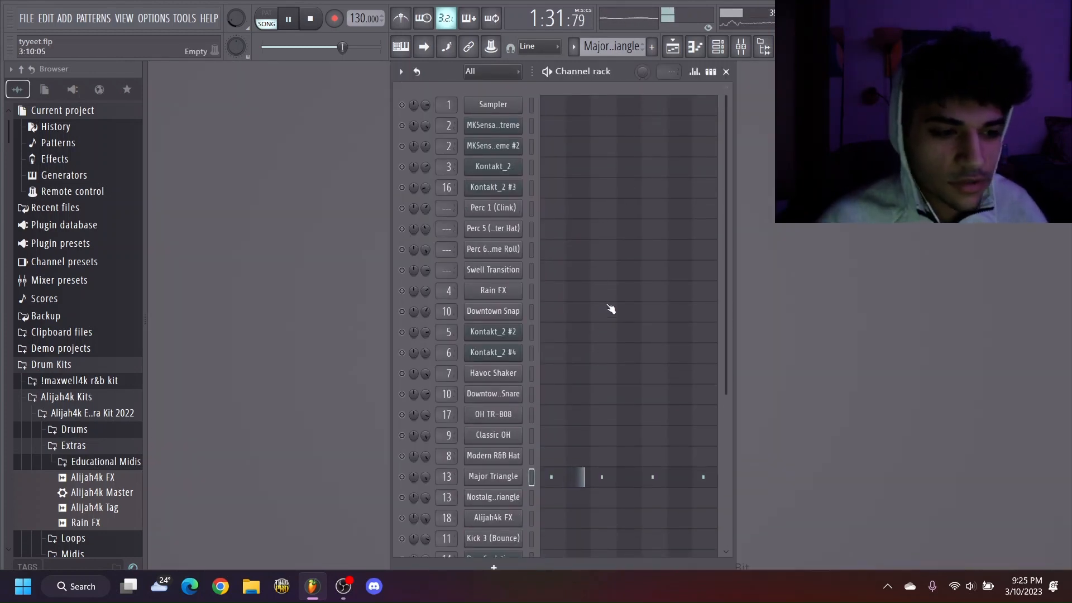
{"action": "scroll", "coordinate": [612, 304], "scroll_direction": "down", "scroll_amount": 5}
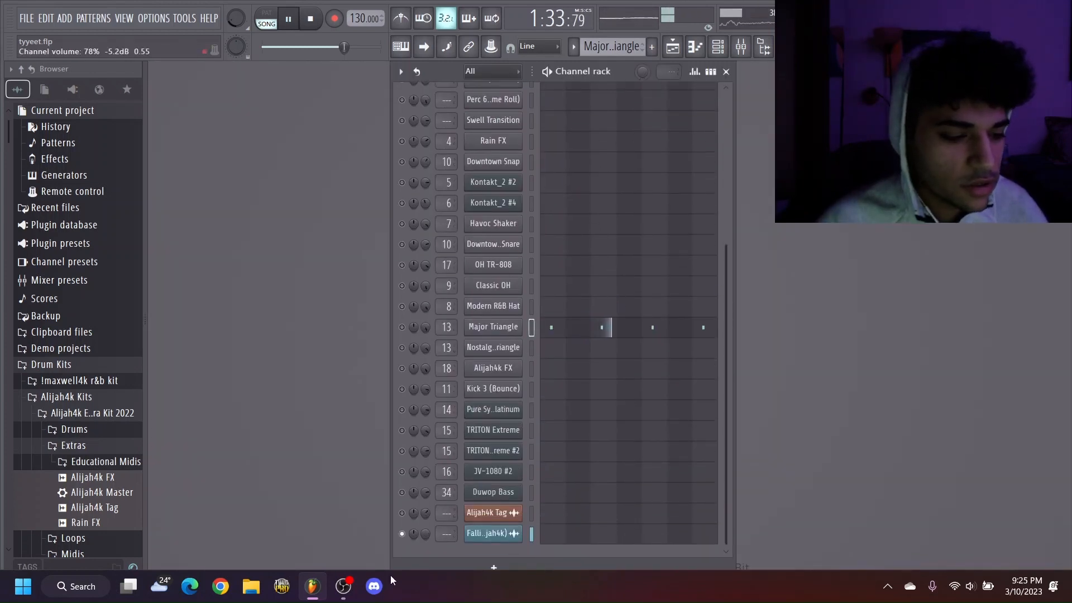
{"action": "left_click", "coordinate": [344, 587]}
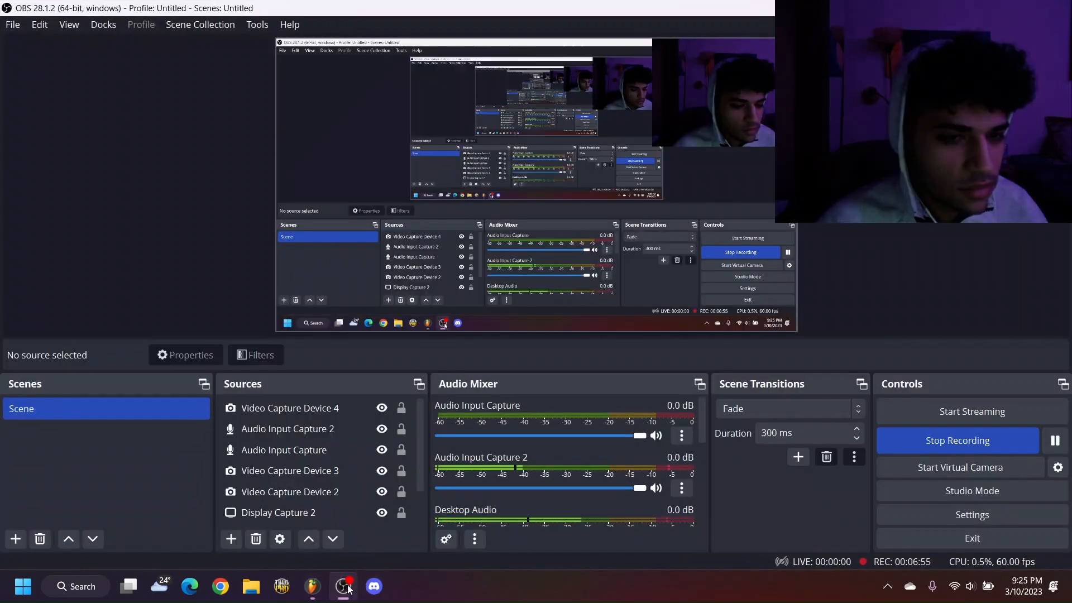